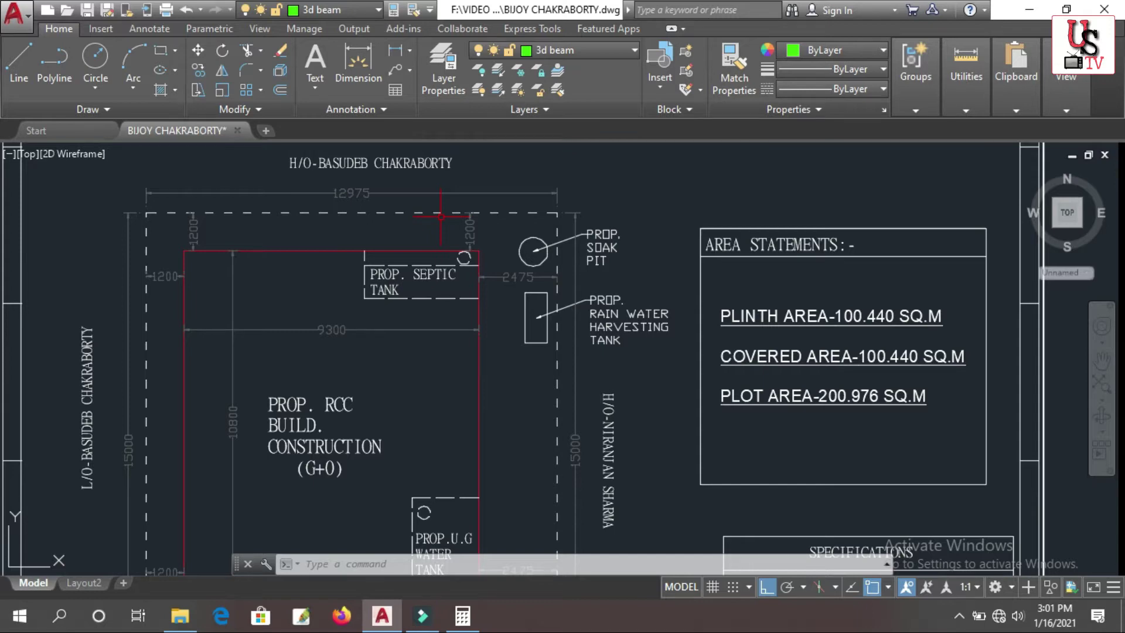
- Examine the site plan on the PAGE-1/6 sheet, including its plot dimensions, proposed tanks and area statements
scroll(500, 222, "down", 5)
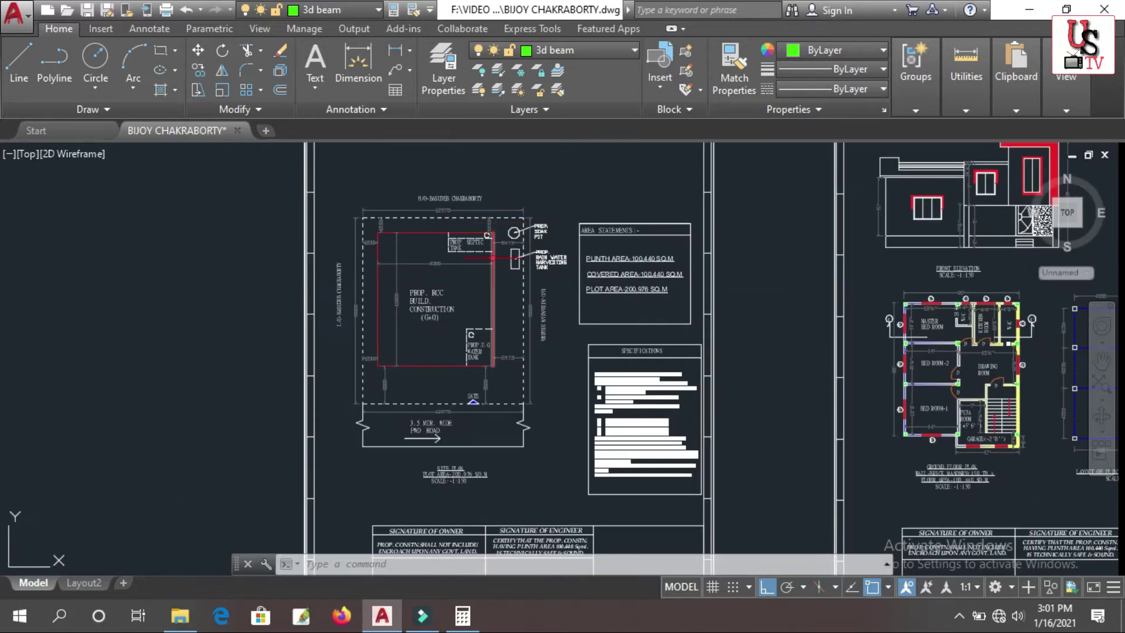
scroll(492, 257, "up", 2)
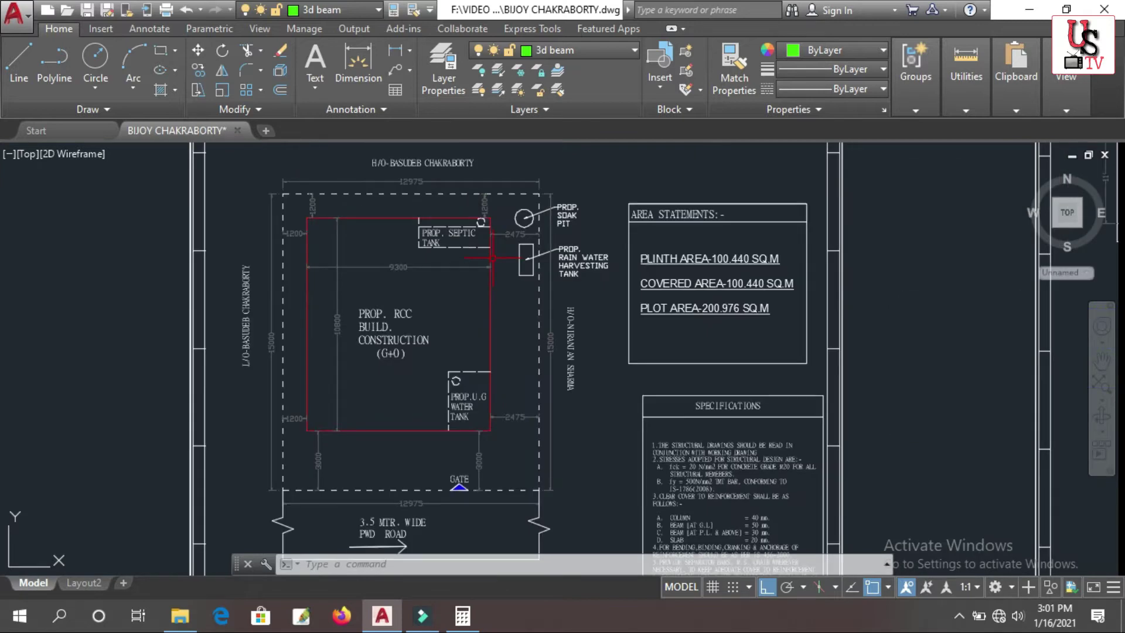
scroll(432, 236, "up", 2)
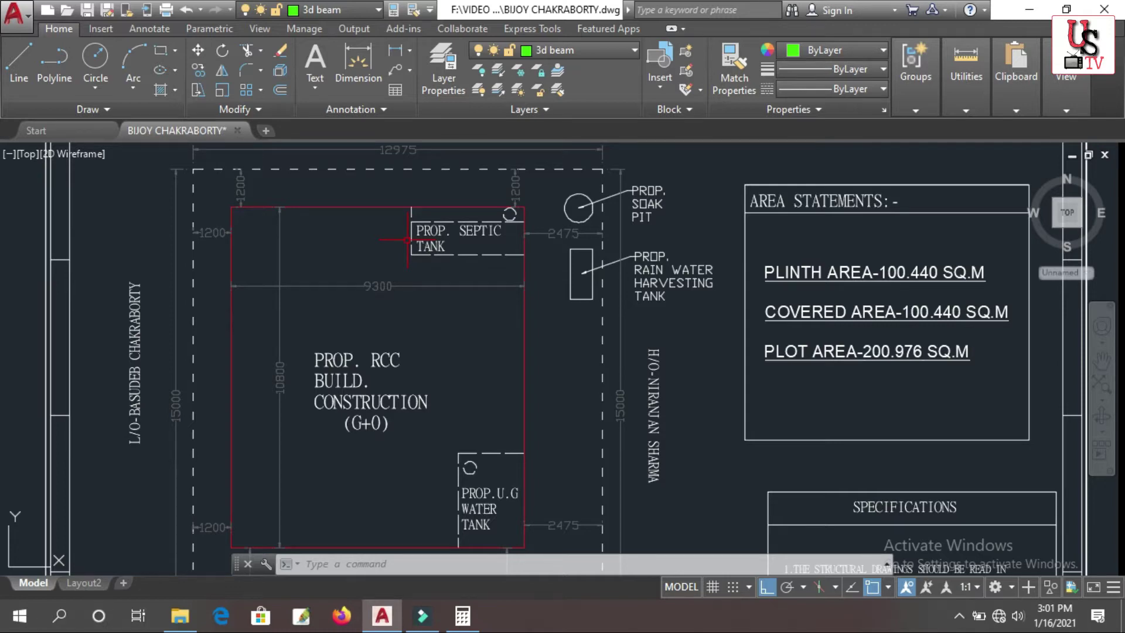
scroll(434, 214, "down", 2)
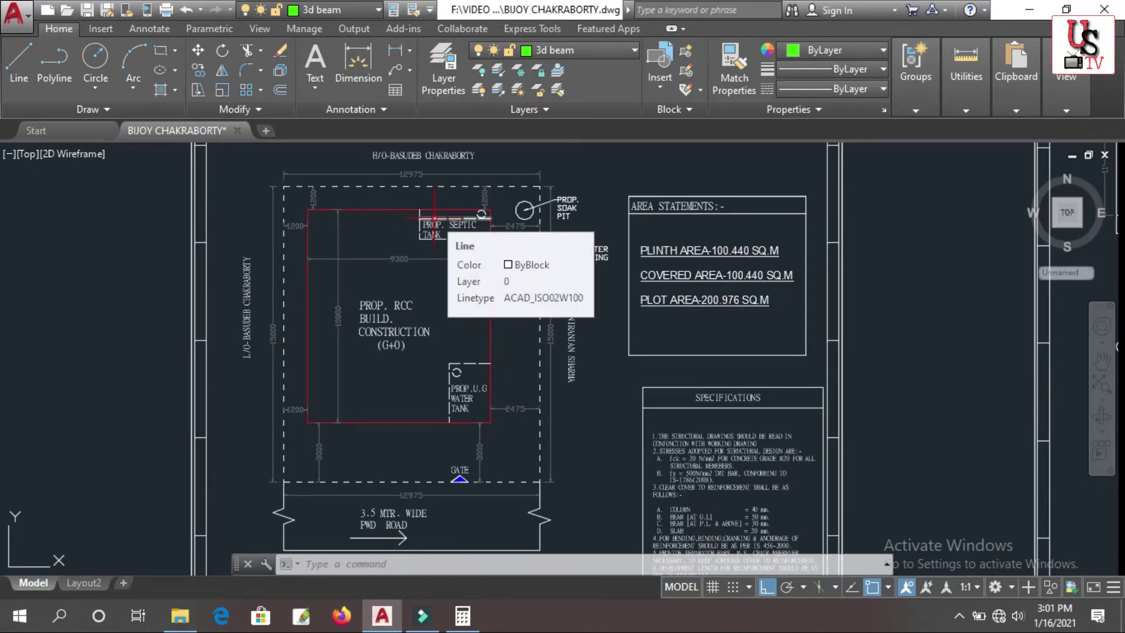
scroll(412, 285, "down", 4)
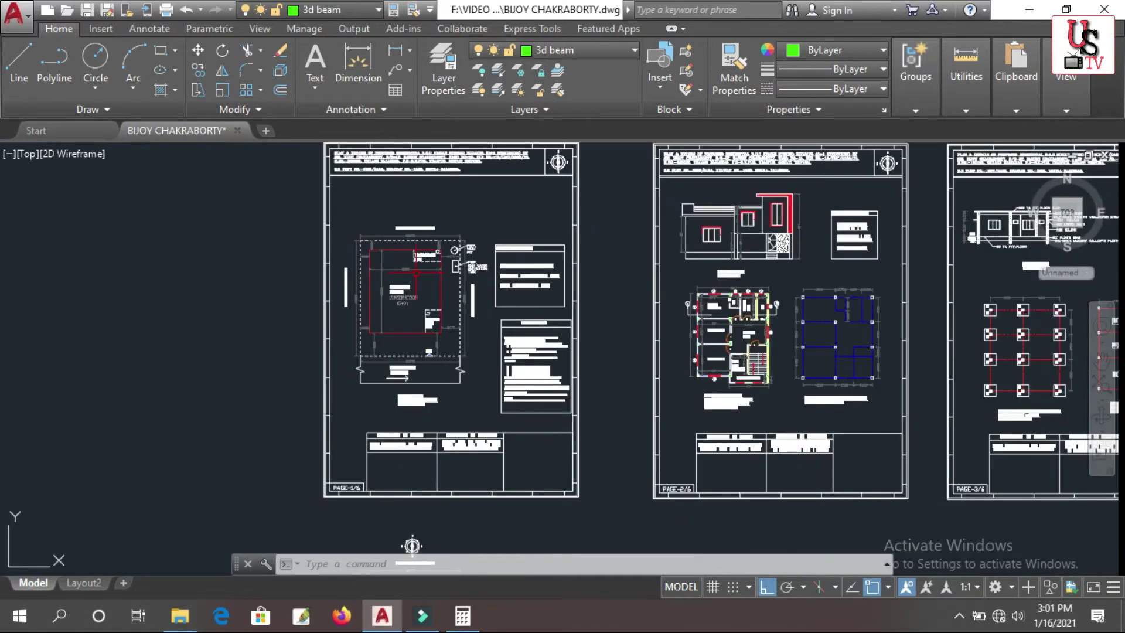
- Examine the feet-and-inches copy of the site plan below the sheets, including its plot dimensions and compass symbol
scroll(404, 254, "up", 8)
scroll(386, 200, "down", 12)
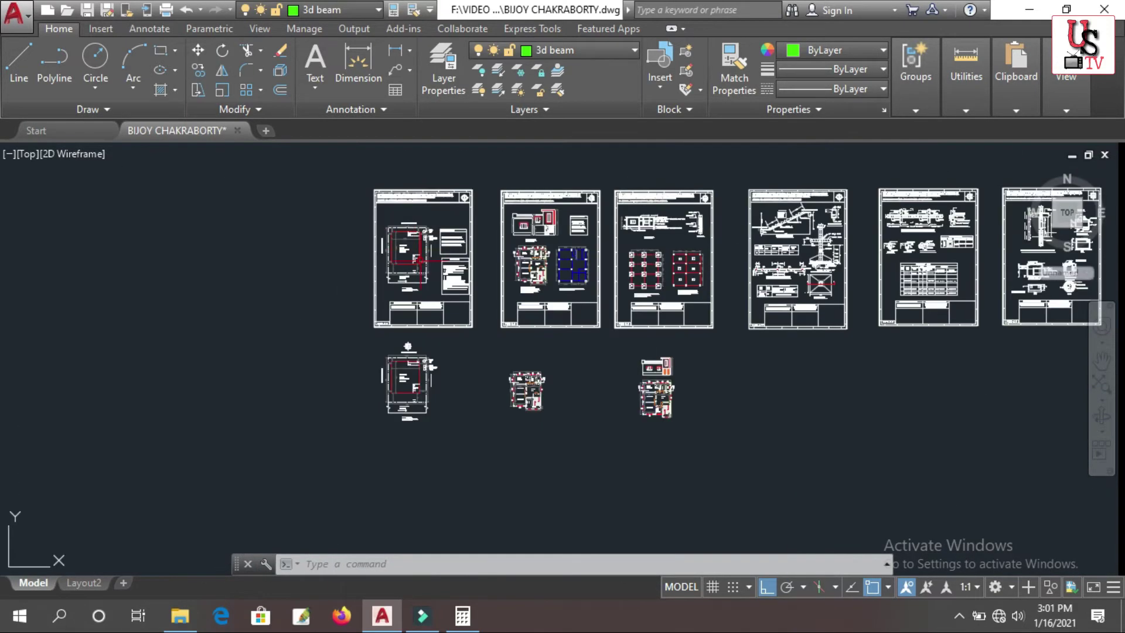
scroll(424, 185, "up", 10)
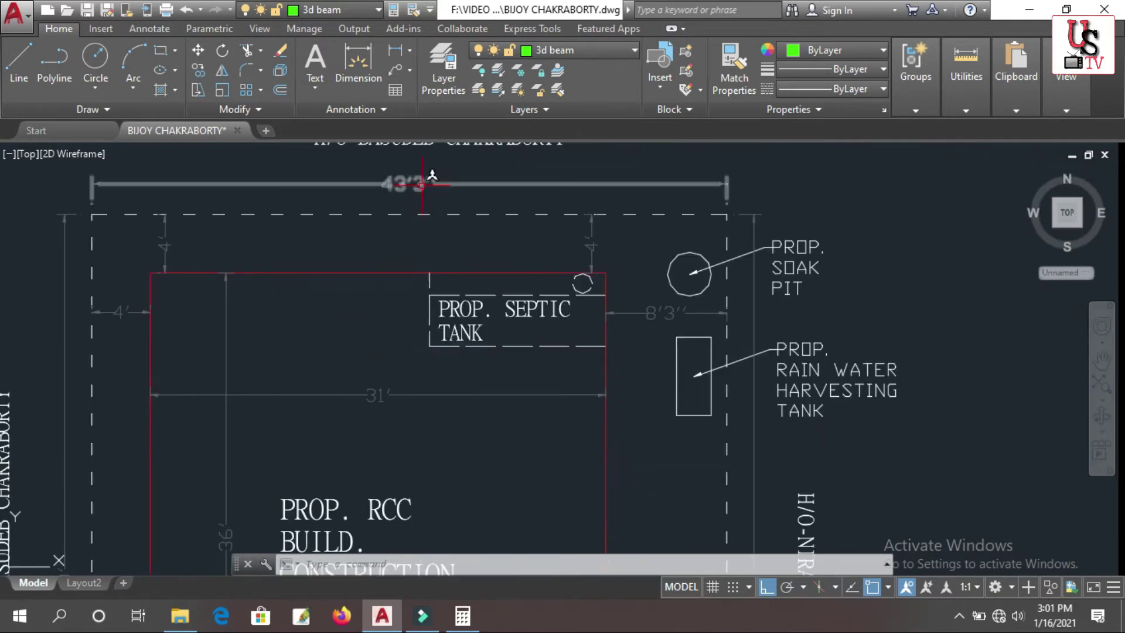
scroll(425, 186, "down", 5)
scroll(348, 310, "up", 10)
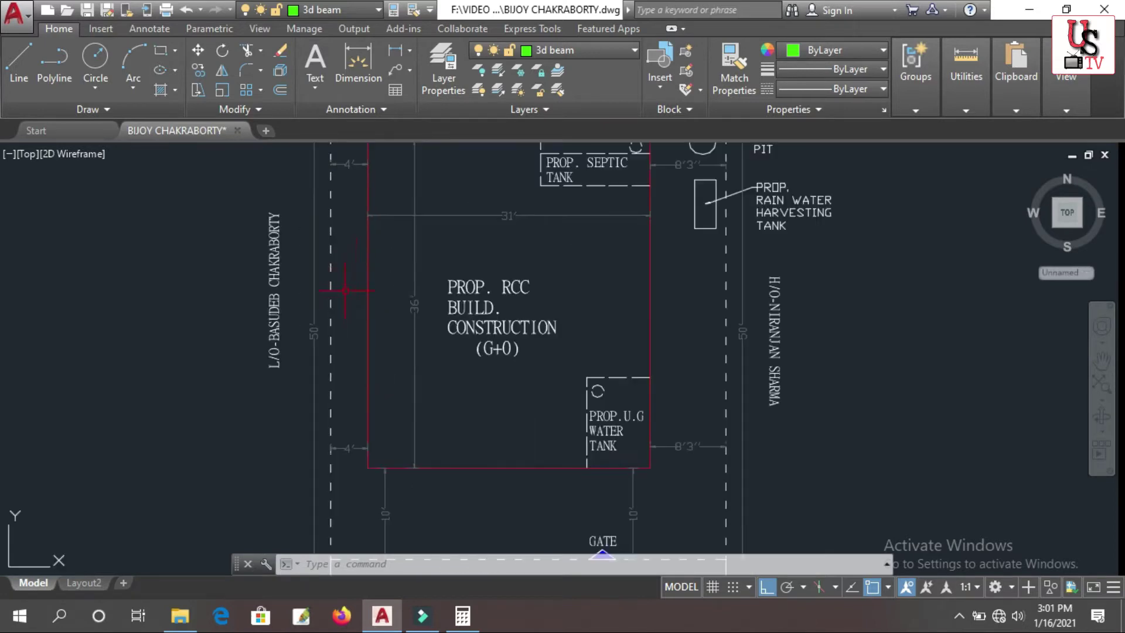
left_click(346, 340)
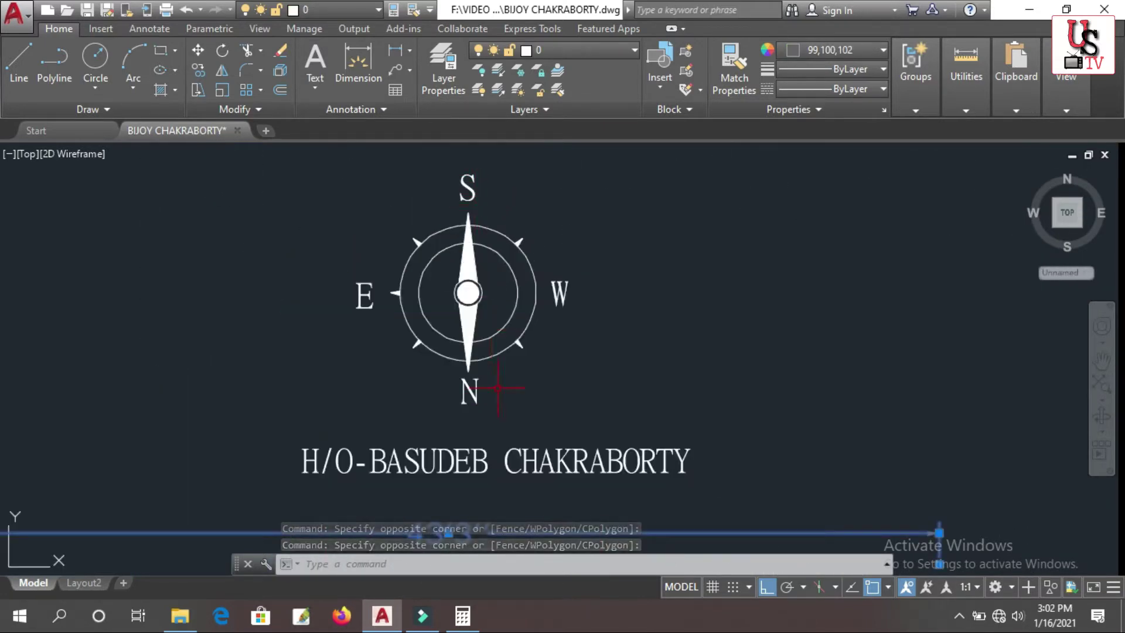
key("Escape")
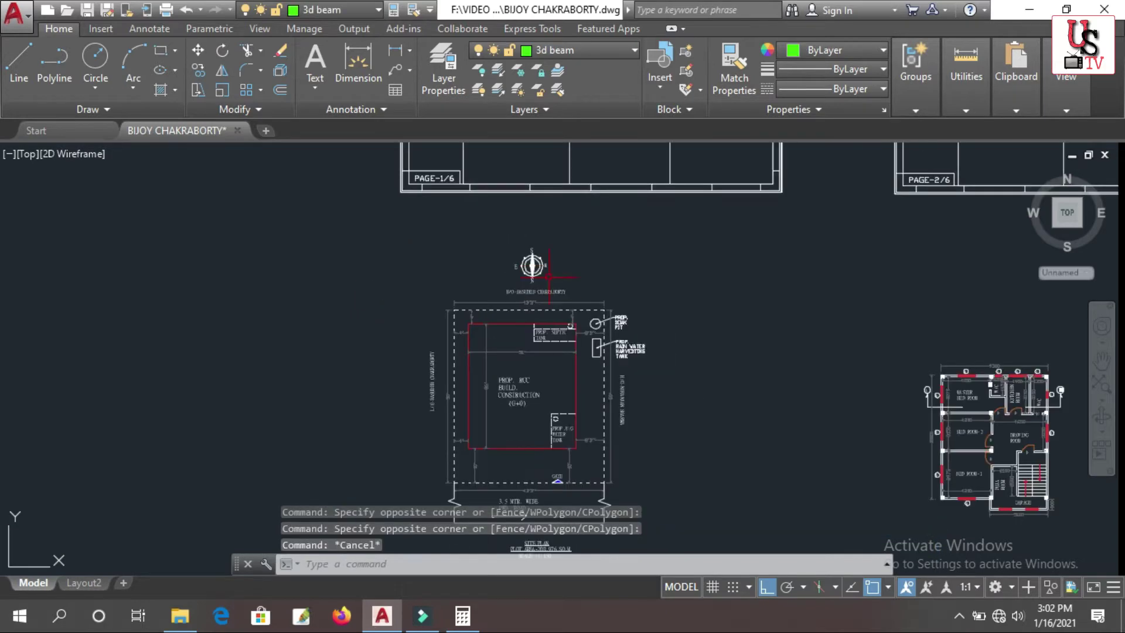
scroll(530, 264, "down", 5)
scroll(572, 319, "up", 2)
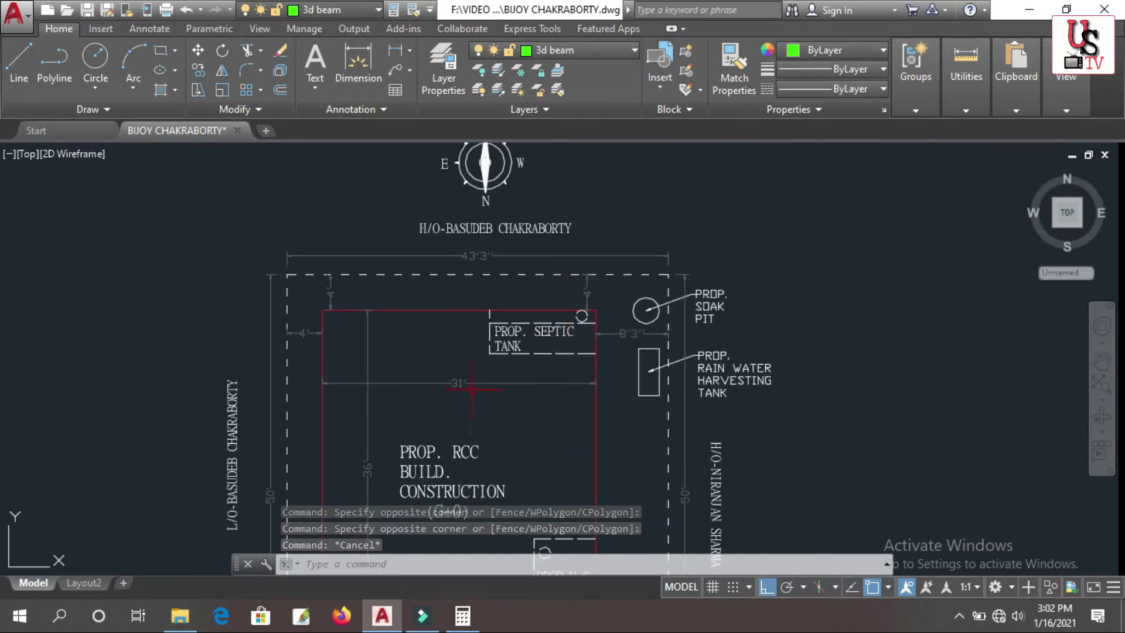
scroll(478, 360, "down", 5)
- Switch to Calculator, clear the previous entry and multiply the plot sides, 43.25 by 50
left_click(463, 615)
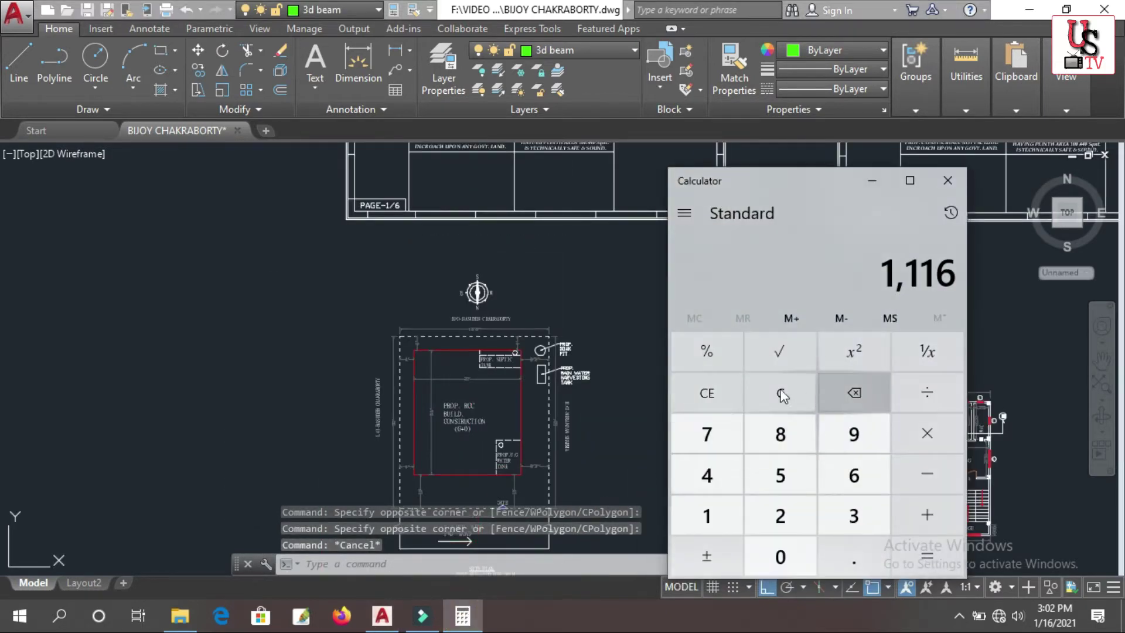
left_click(707, 396)
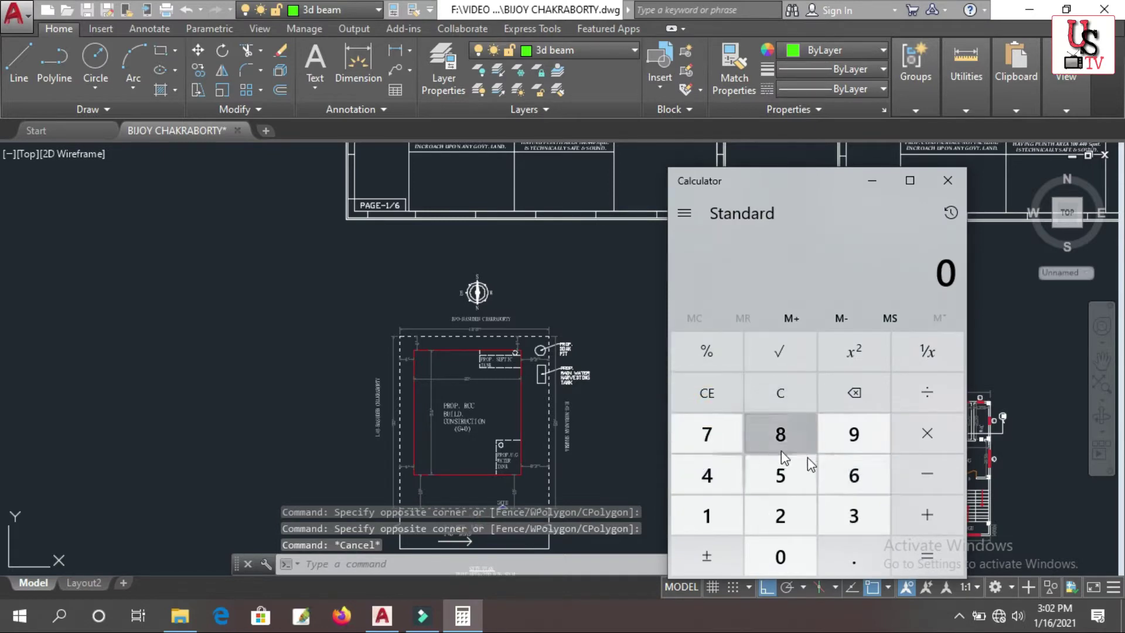
left_click(715, 469)
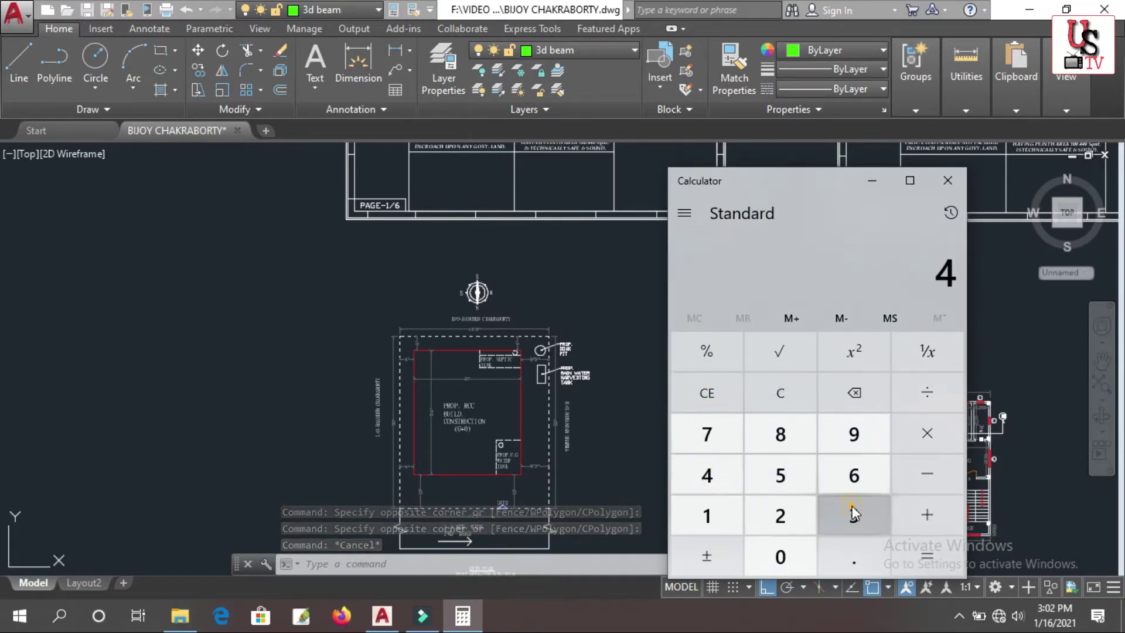
left_click(852, 509)
left_click(851, 554)
left_click(784, 510)
left_click(782, 475)
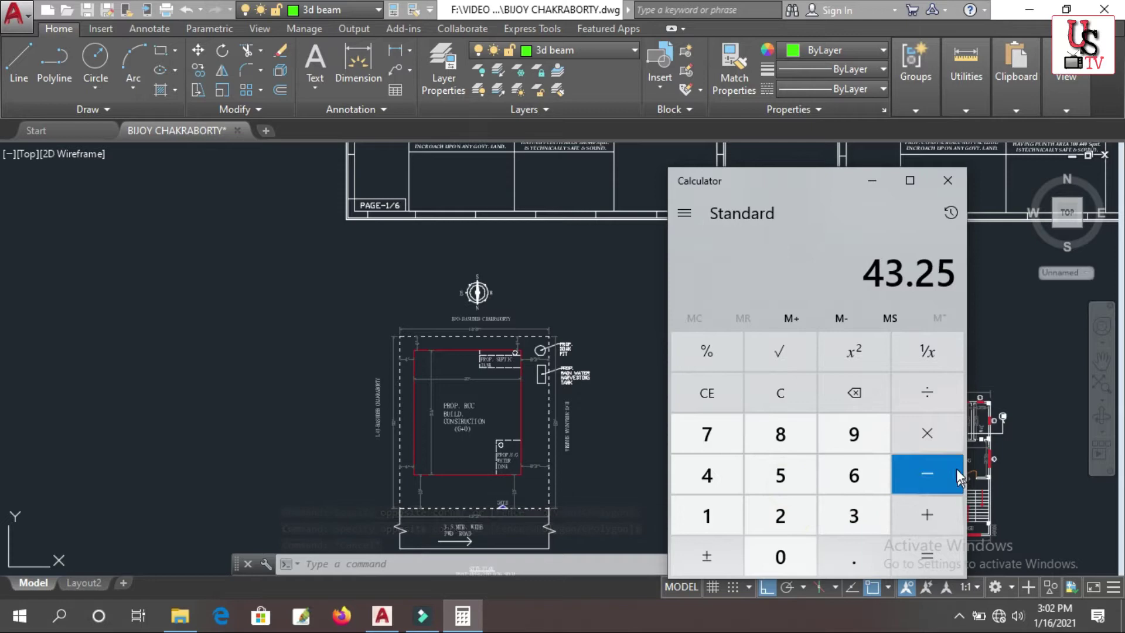
left_click(927, 434)
left_click(780, 475)
left_click(781, 556)
left_click(933, 559)
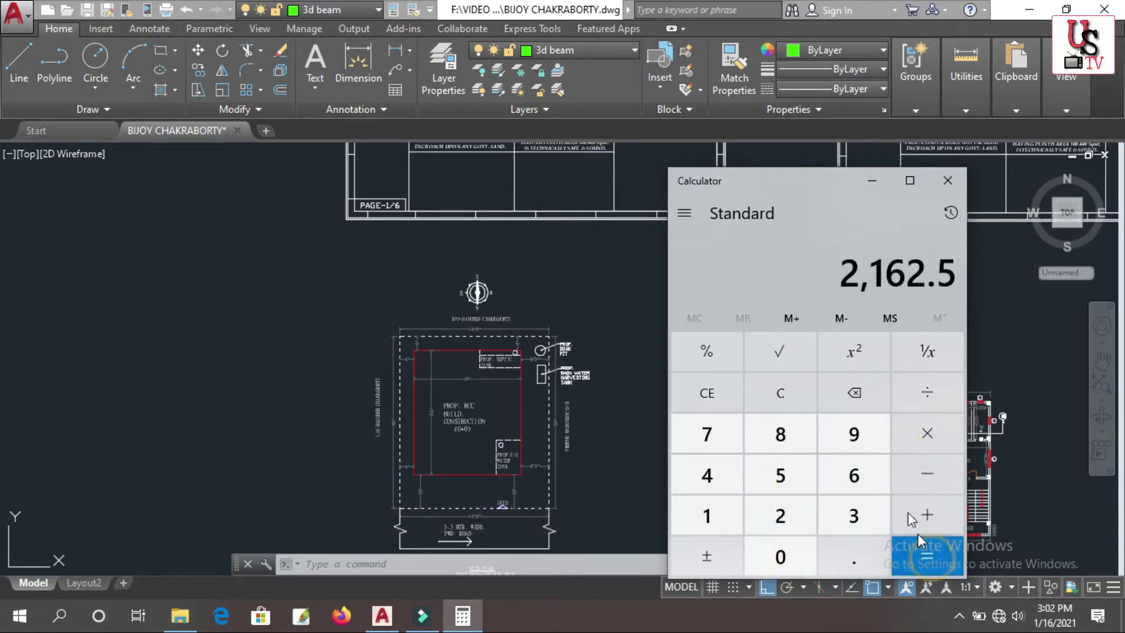
- Divide the calculated plot area by 864
left_click(919, 396)
left_click(796, 431)
left_click(855, 475)
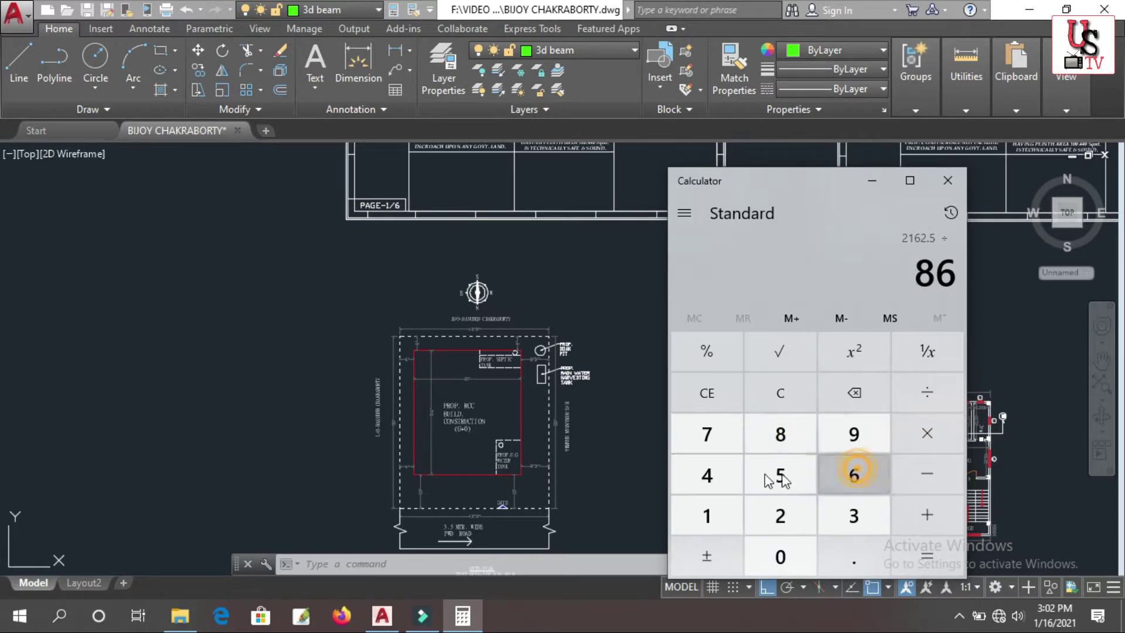
left_click(726, 469)
left_click(919, 560)
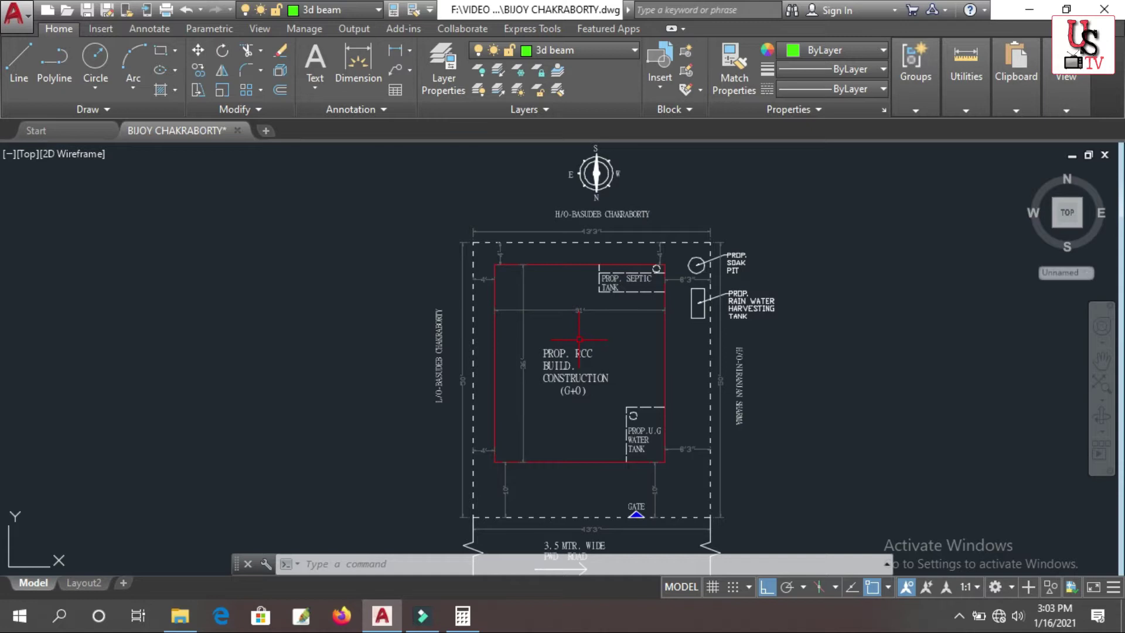
- Highlight the two 4' setback dimensions near the upper-left corner of the building outline in the feet-and-inches site plan
scroll(630, 303, "up", 2)
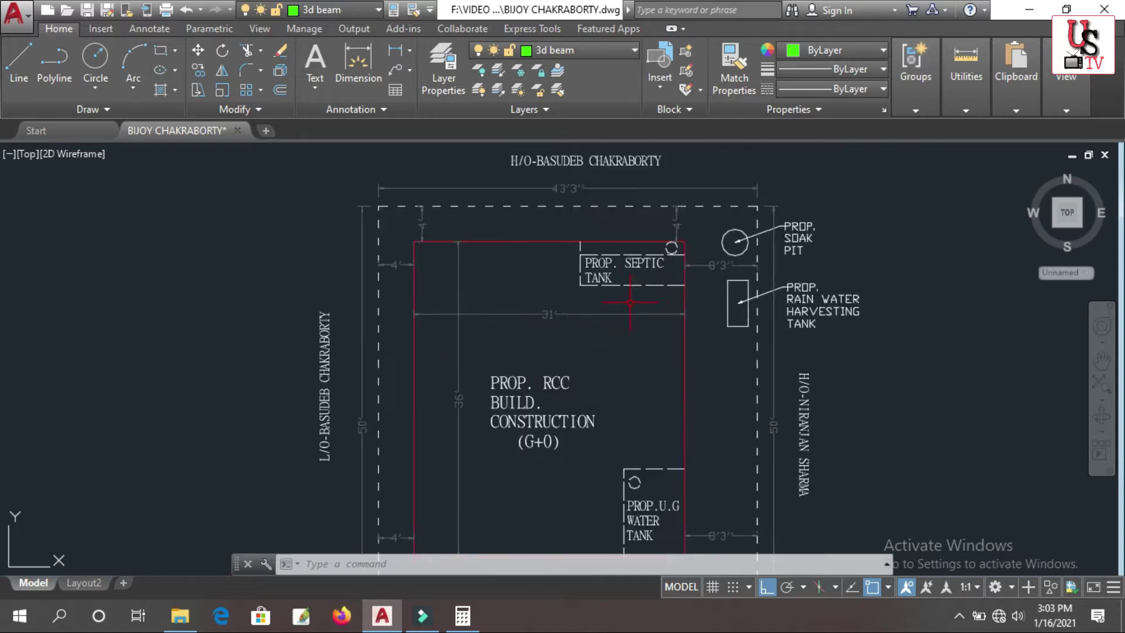
scroll(630, 303, "down", 4)
scroll(574, 298, "up", 2)
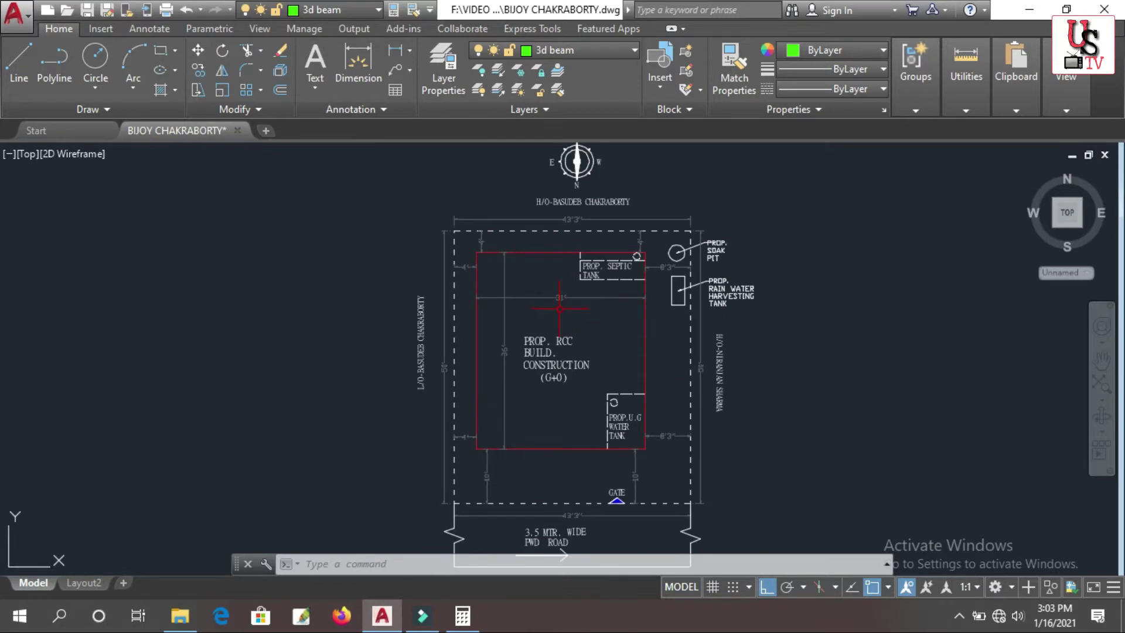
scroll(519, 247, "up", 6)
scroll(460, 283, "down", 2)
scroll(487, 225, "up", 2)
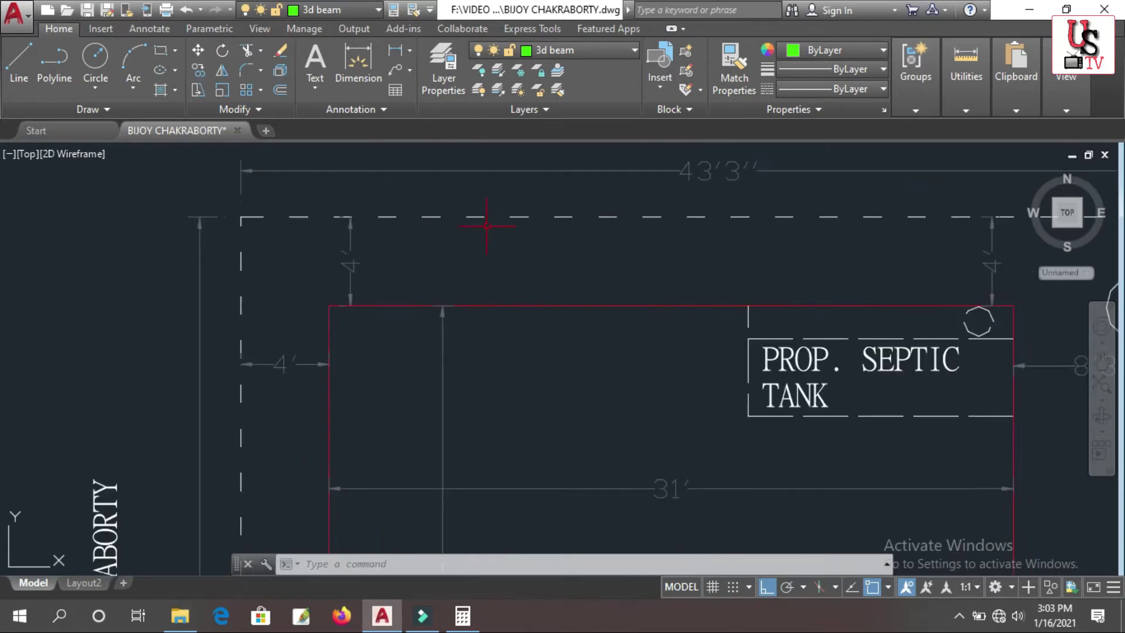
left_click(366, 264)
left_click(315, 249)
left_click(289, 394)
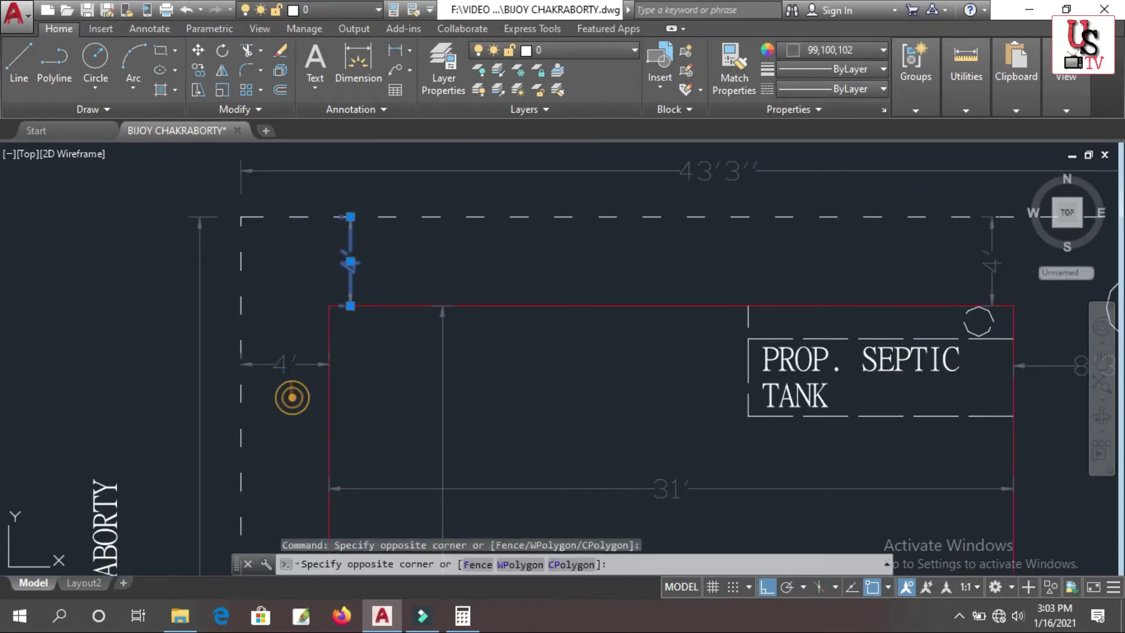
left_click(274, 306)
- Highlight the 8'3'' side setback and the 10' front setback dimensions, and clear the selection
scroll(274, 306, "down", 2)
scroll(273, 306, "down", 1)
scroll(610, 343, "up", 5)
left_click(656, 347)
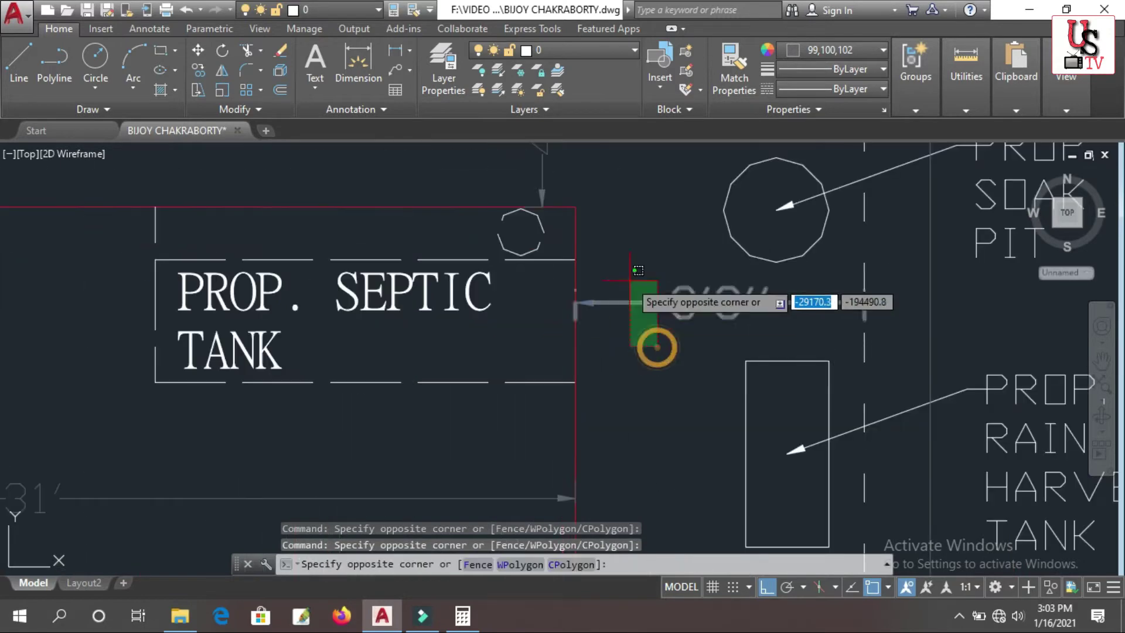
left_click(629, 280)
scroll(586, 323, "down", 3)
scroll(481, 375, "up", 5)
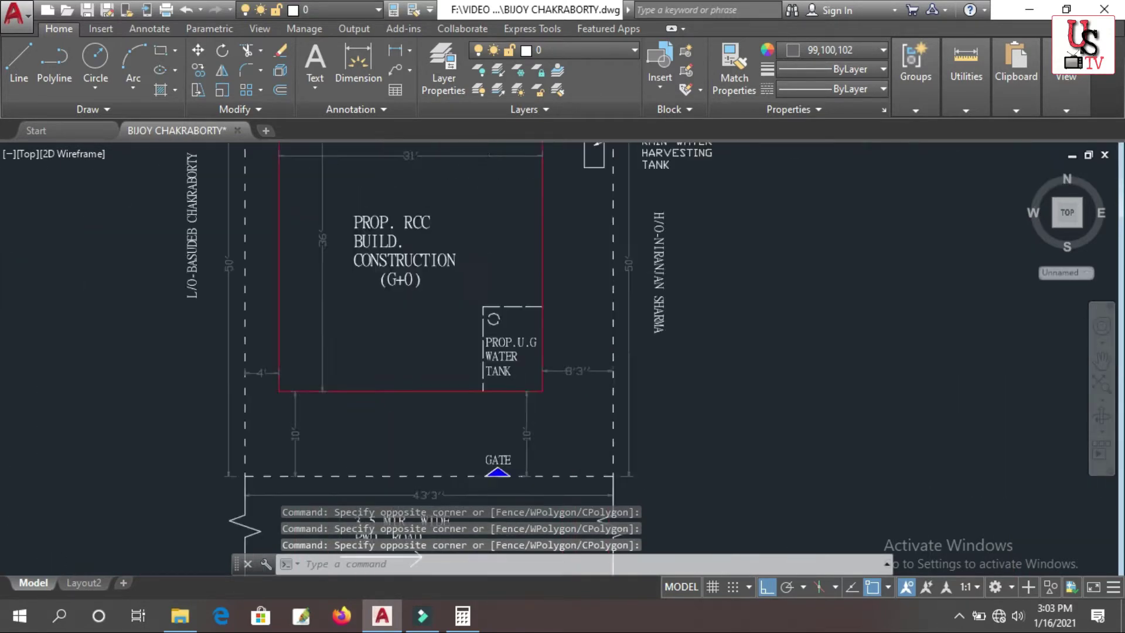
left_click(544, 441)
left_click(477, 371)
scroll(478, 387, "down", 2)
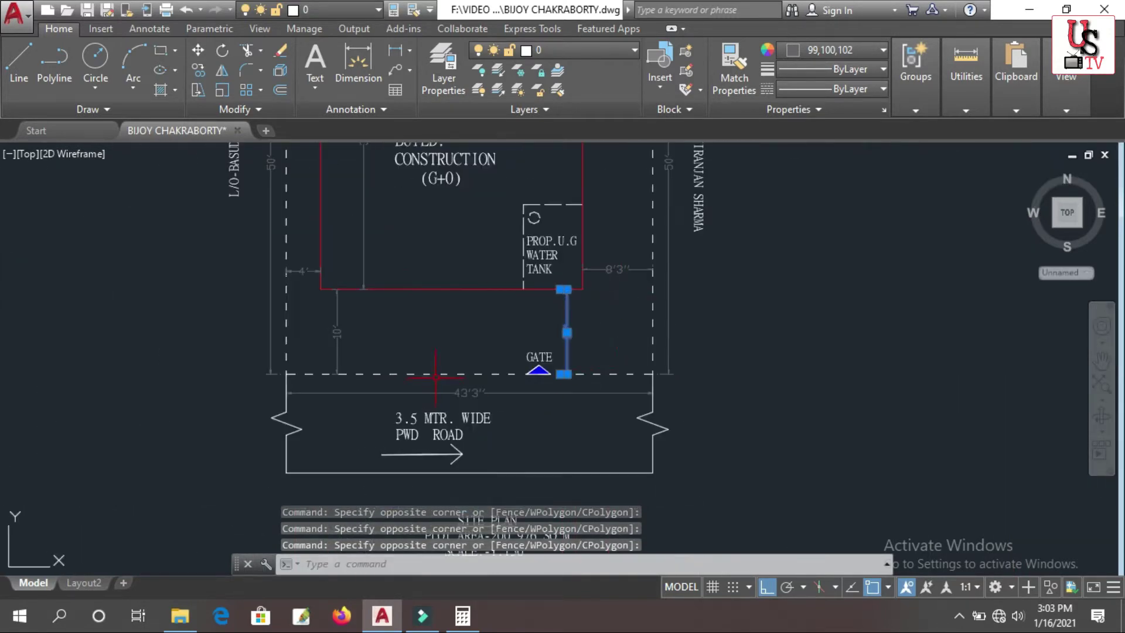
key("Escape")
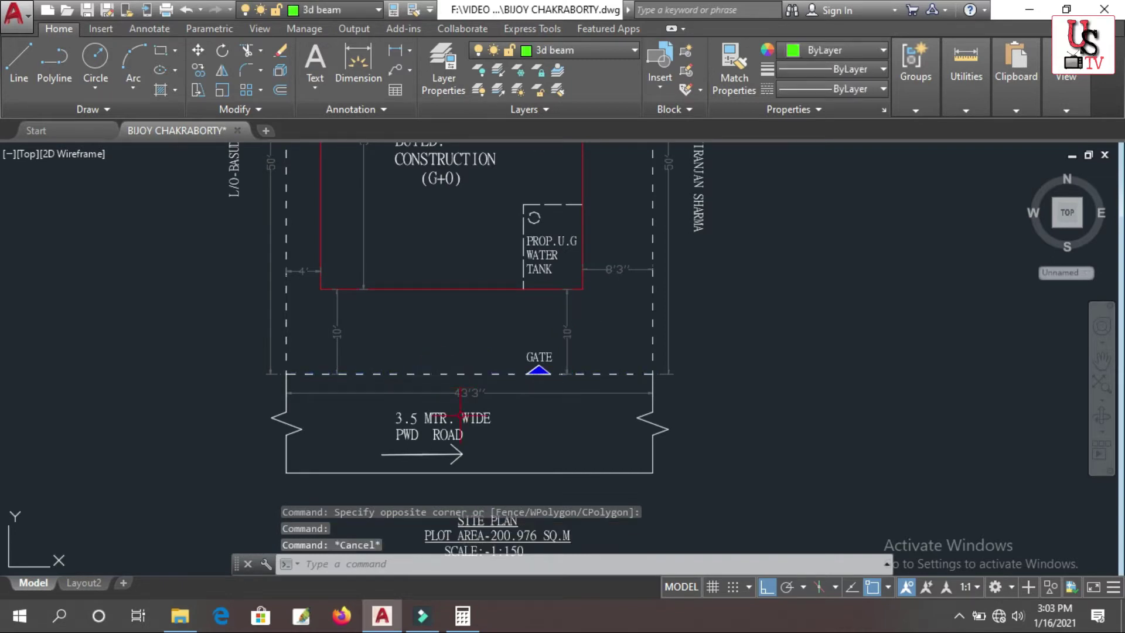
- Highlight the lower 43'3'' plot width dimension with the 3.5 MTR. WIDE PWD ROAD label and arrow, and clear the selection
scroll(460, 415, "down", 2)
scroll(458, 456, "up", 6)
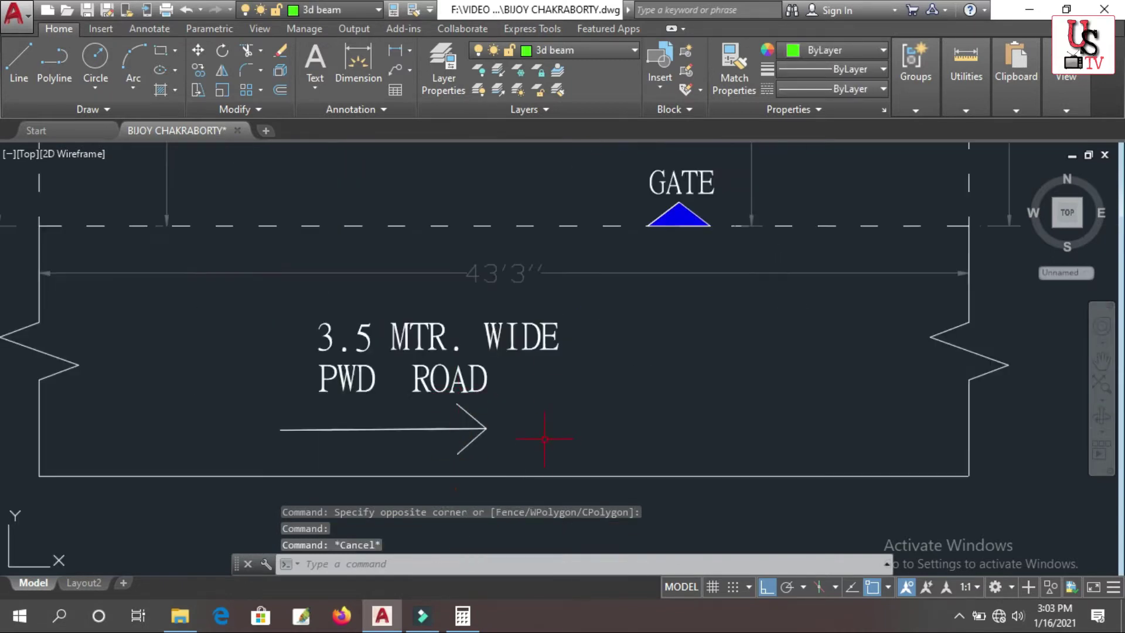
left_click(544, 439)
left_click(293, 269)
scroll(539, 360, "down", 4)
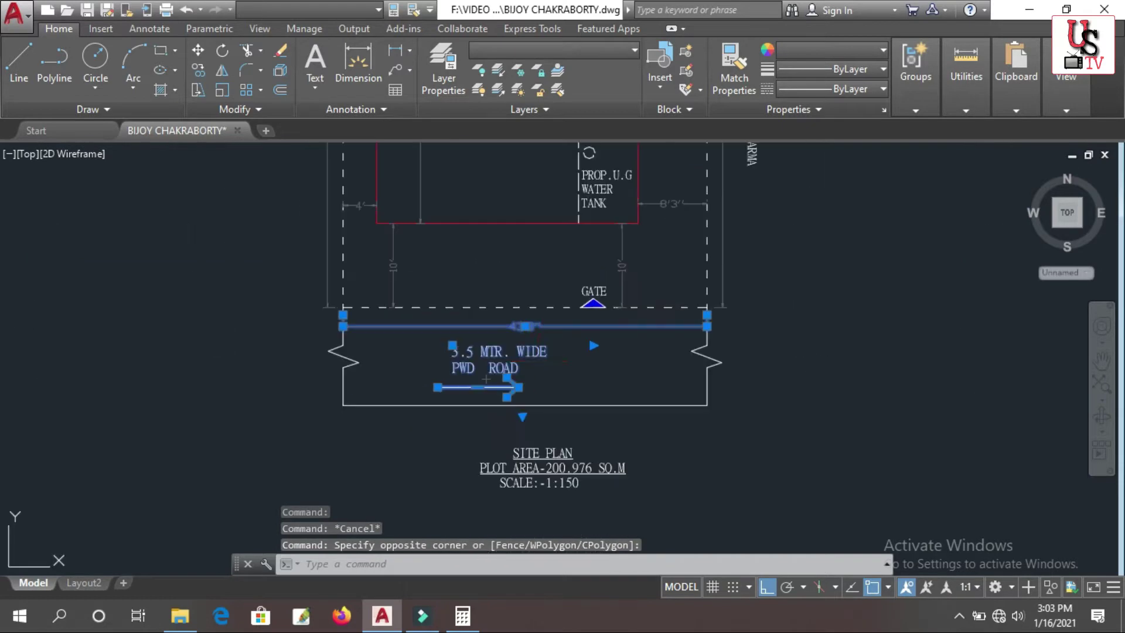
key("Escape")
- Highlight the proposed septic tank and the proposed U.G water tank in the site plan, and clear the selection
scroll(542, 359, "down", 2)
scroll(551, 345, "down", 4)
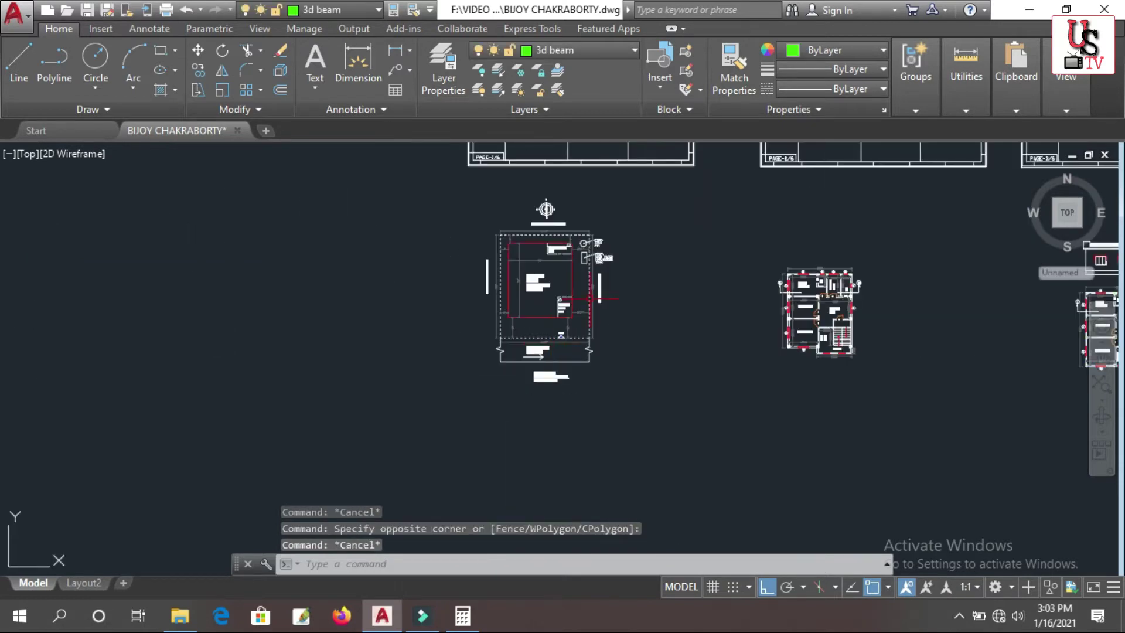
scroll(572, 217, "up", 6)
scroll(541, 203, "up", 4)
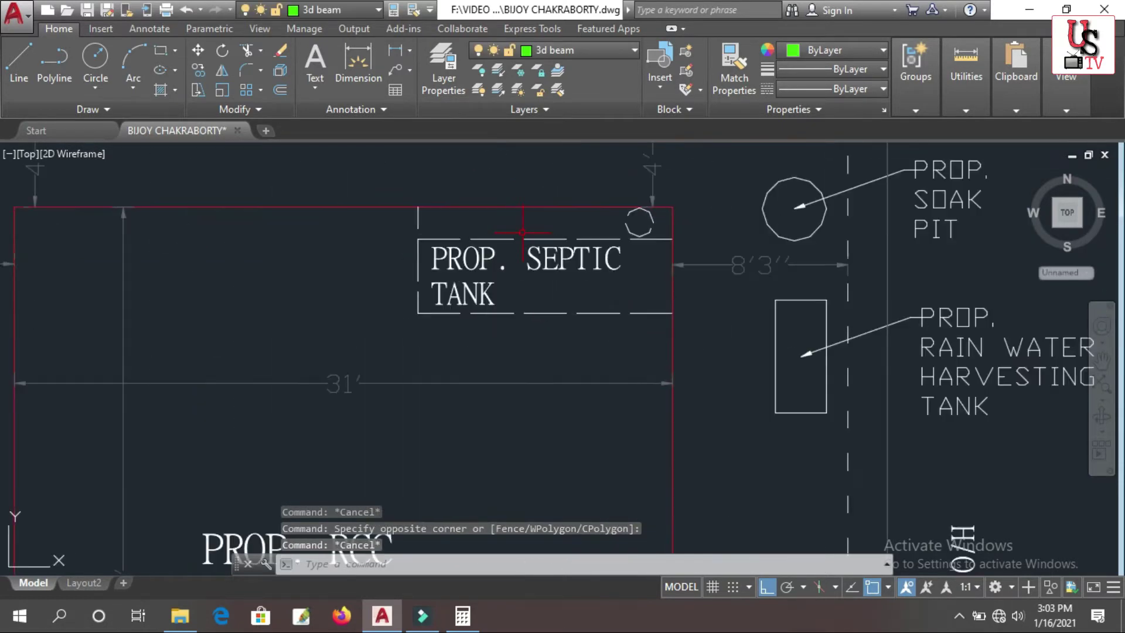
left_click(649, 343)
left_click(419, 211)
scroll(527, 247, "down", 3)
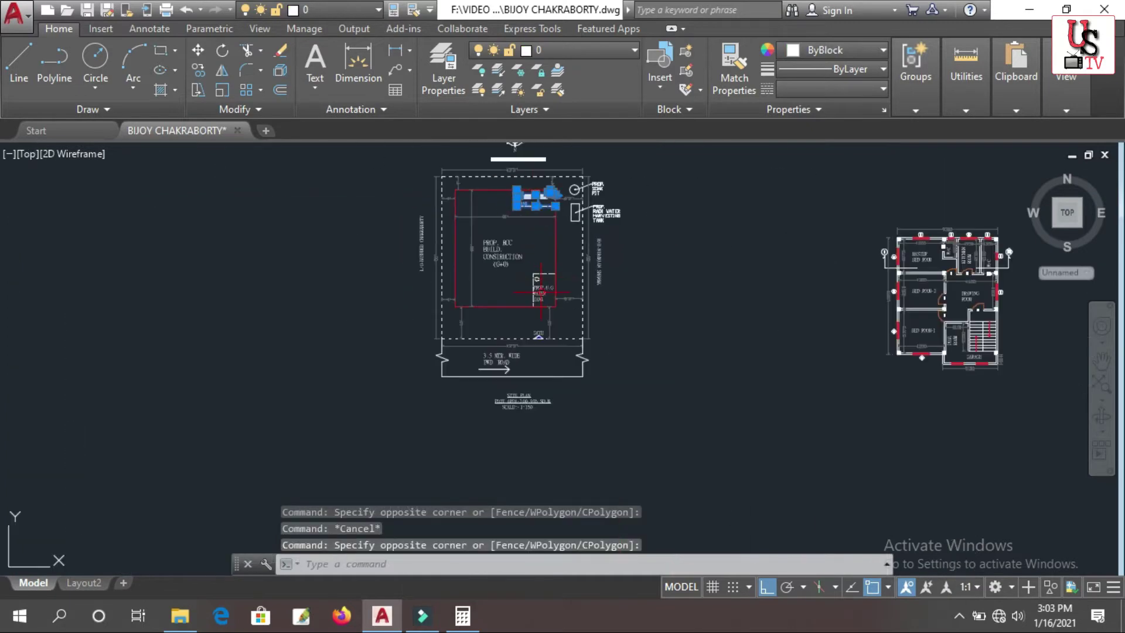
scroll(549, 315, "up", 4)
left_click(549, 314)
left_click(495, 171)
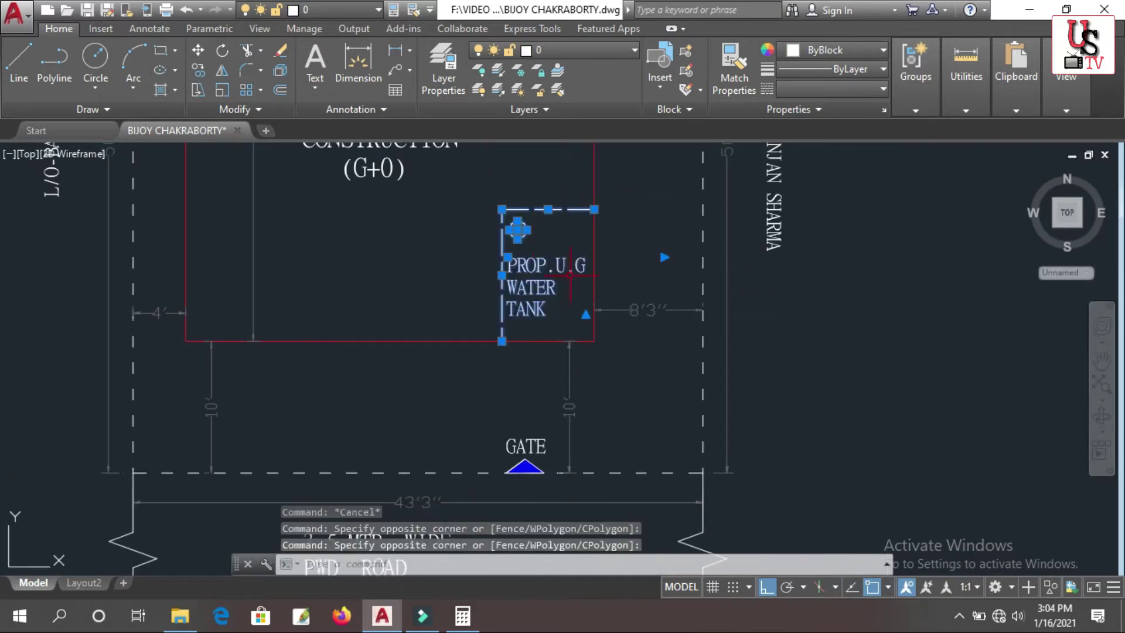
key("Escape")
- Highlight the BED ROOM-1, BED ROOM-2 and MASTER BED ROOM labels in the ground floor plan
scroll(527, 281, "down", 6)
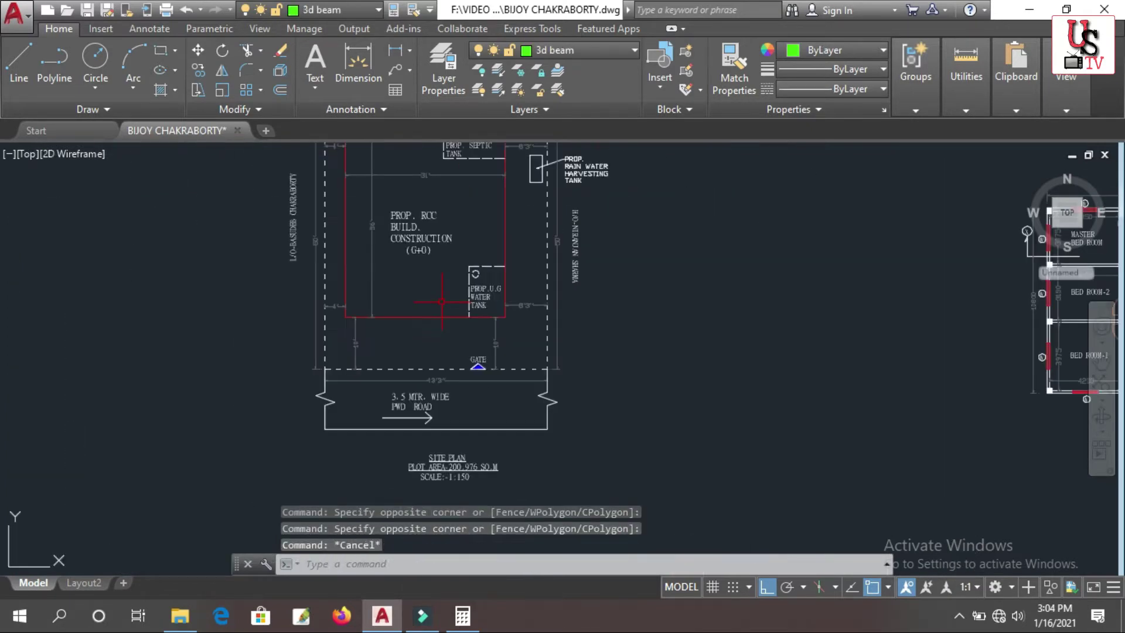
scroll(656, 272, "up", 10)
scroll(501, 403, "down", 4)
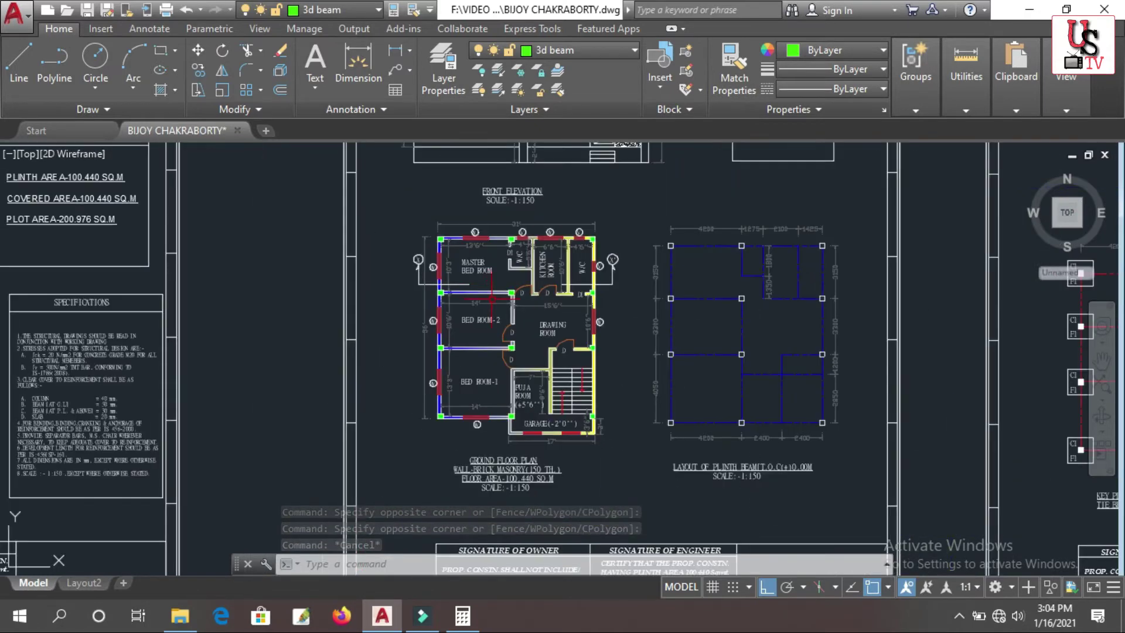
scroll(501, 403, "up", 2)
left_click(472, 430)
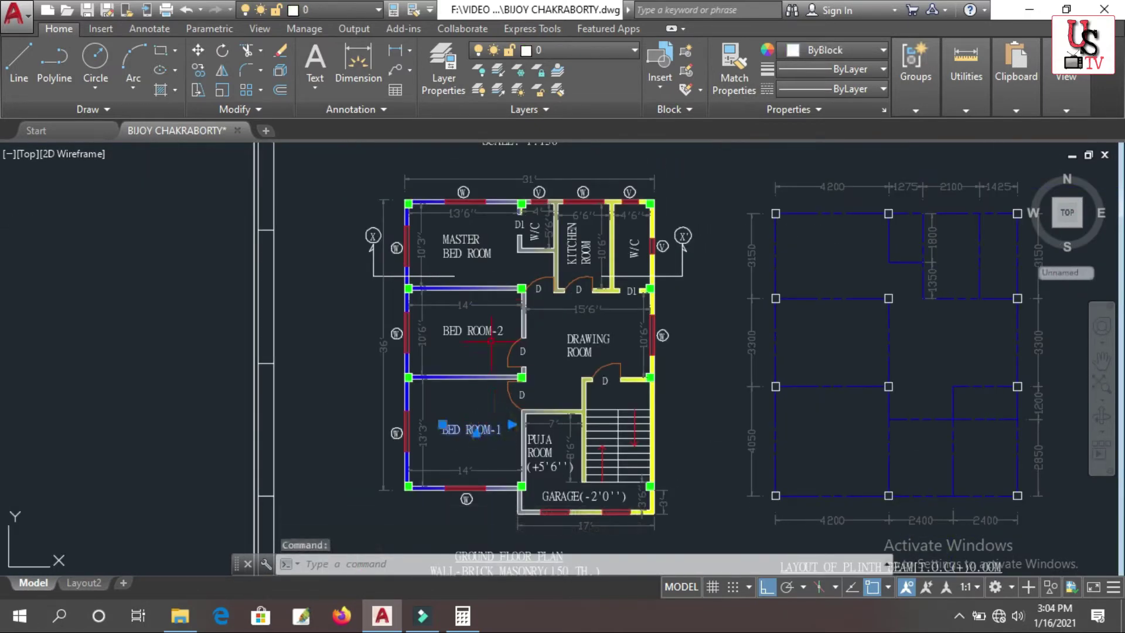
left_click(487, 330)
left_click(480, 260)
left_click(472, 252)
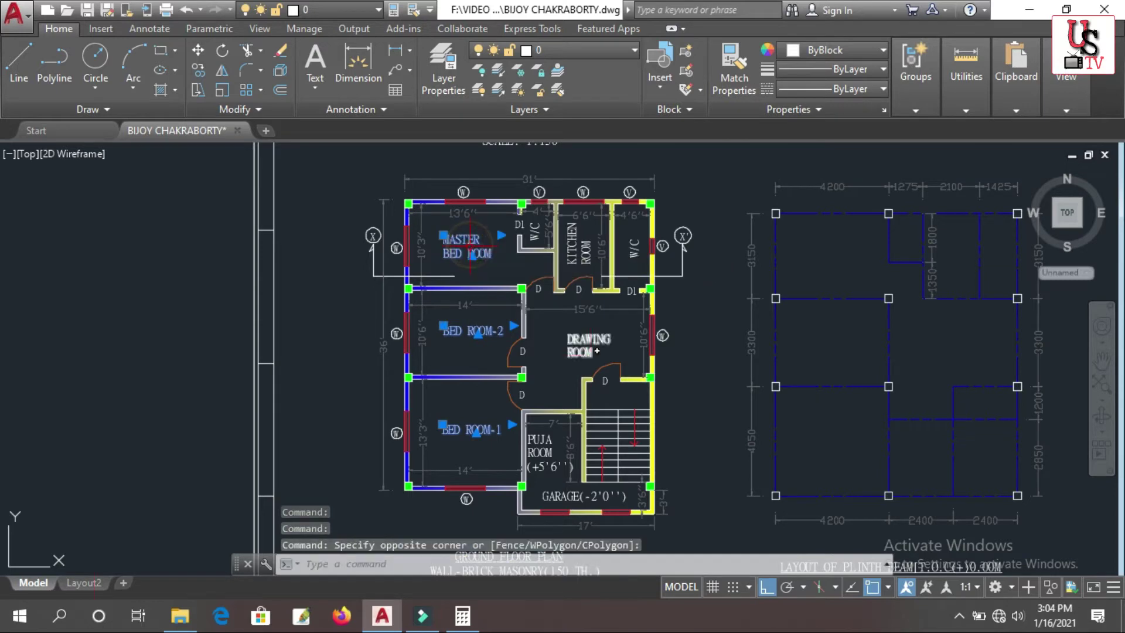
- Highlight the DRAWING ROOM, KITCHEN ROOM and W/C labels as well, and clear the selection
left_click(585, 354)
left_click(572, 243)
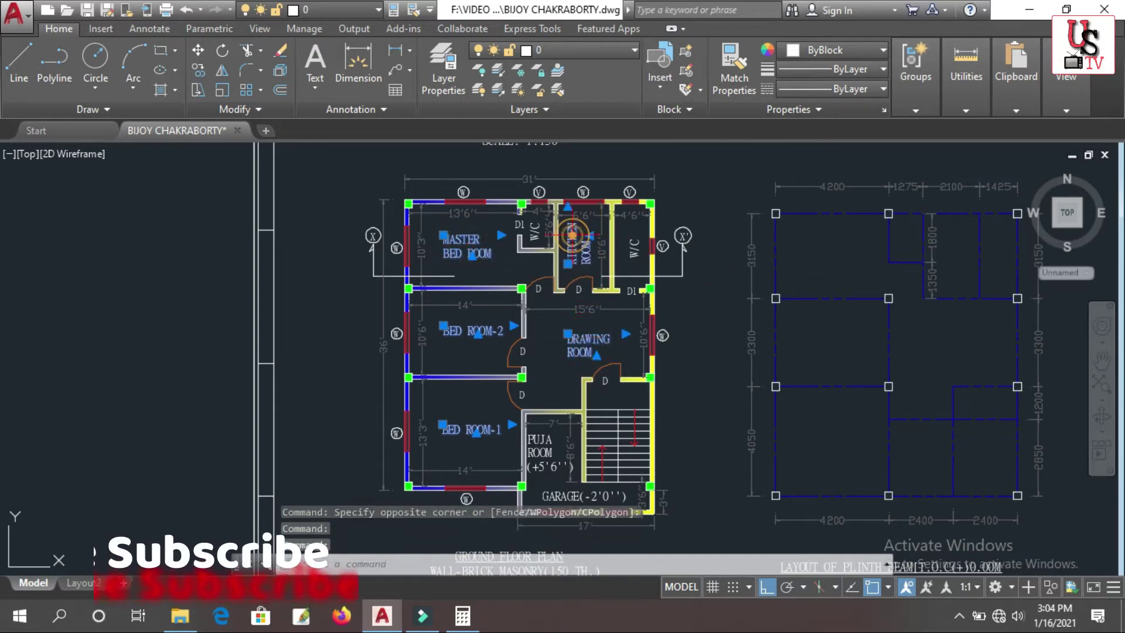
left_click(630, 254)
scroll(534, 234, "up", 4)
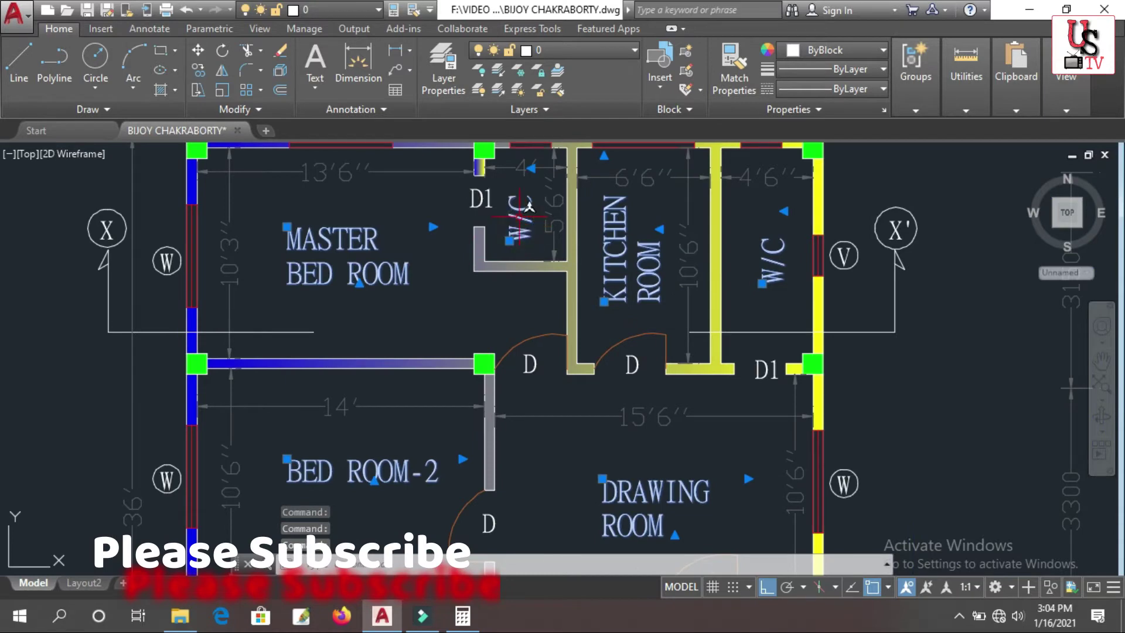
key("Escape")
- Examine the puja room, staircase, garage and title of the ground floor plan, and the gate and road on the site plan
scroll(529, 205, "down", 6)
scroll(604, 437, "up", 4)
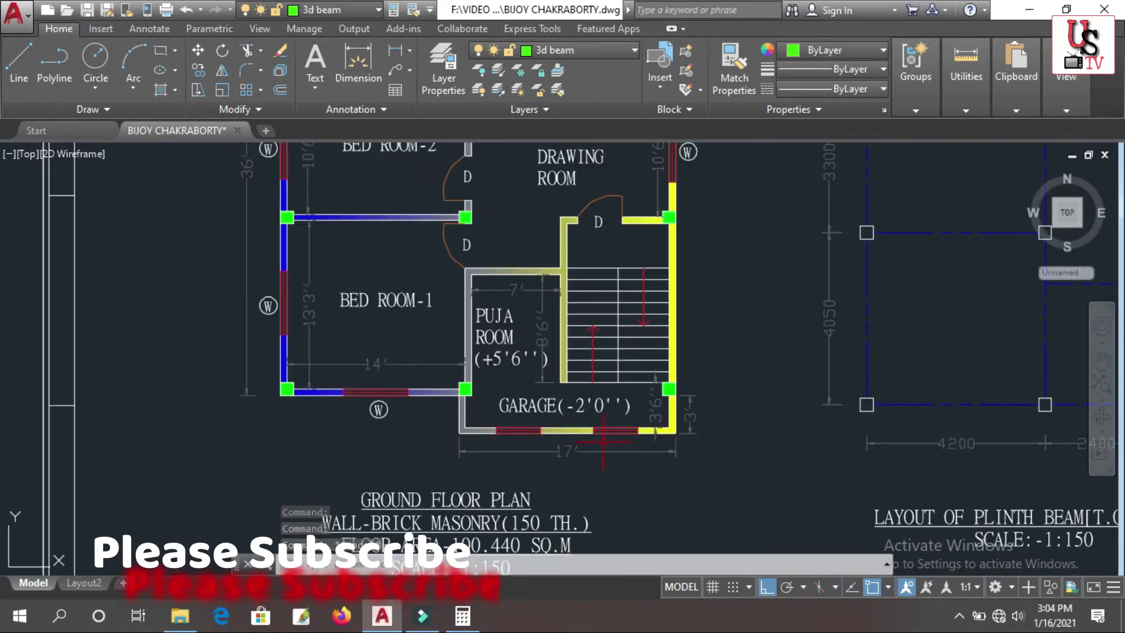
scroll(623, 356, "down", 2)
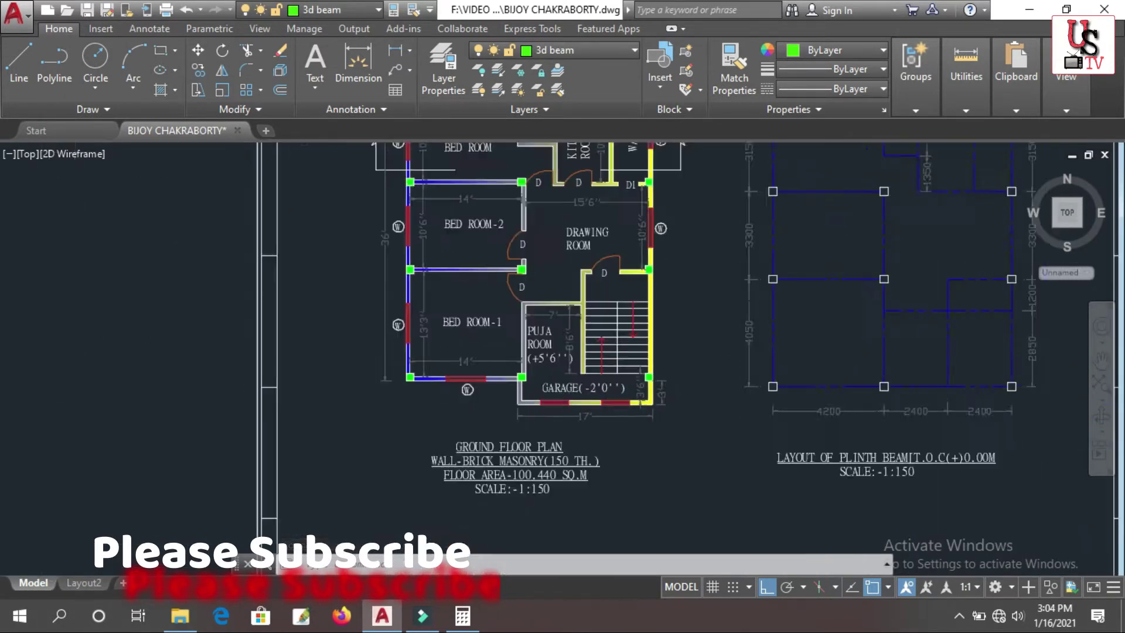
scroll(586, 431, "up", 4)
mouse_move(227, 416)
left_mouse_down()
mouse_move(824, 410)
mouse_move(726, 359)
left_mouse_up()
scroll(809, 394, "down", 6)
scroll(438, 388, "up", 10)
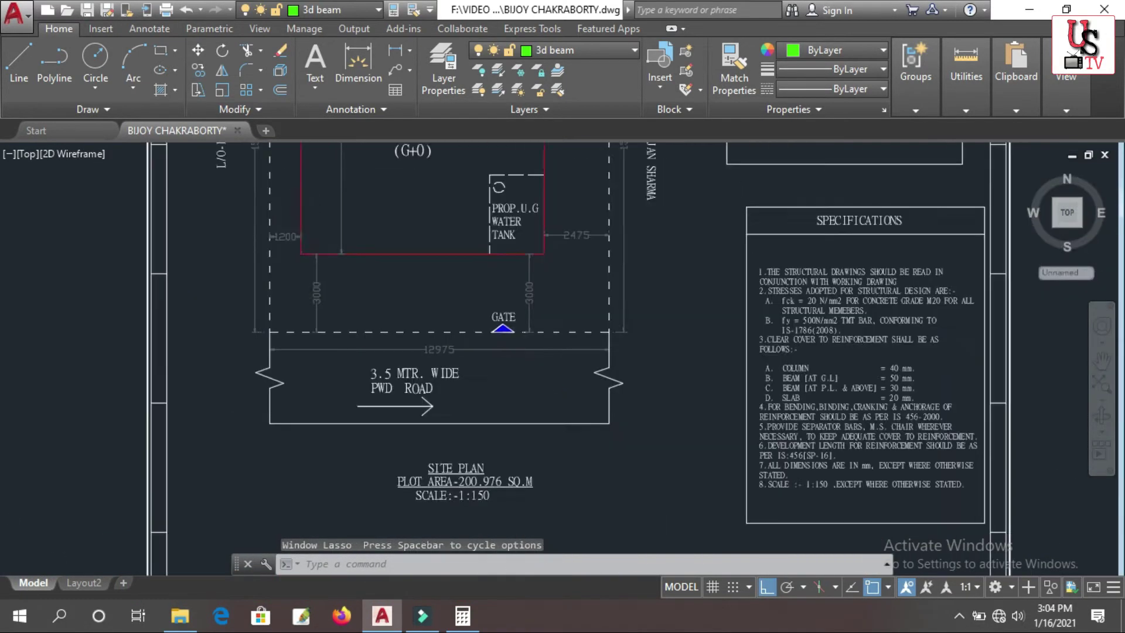
scroll(460, 355, "down", 8)
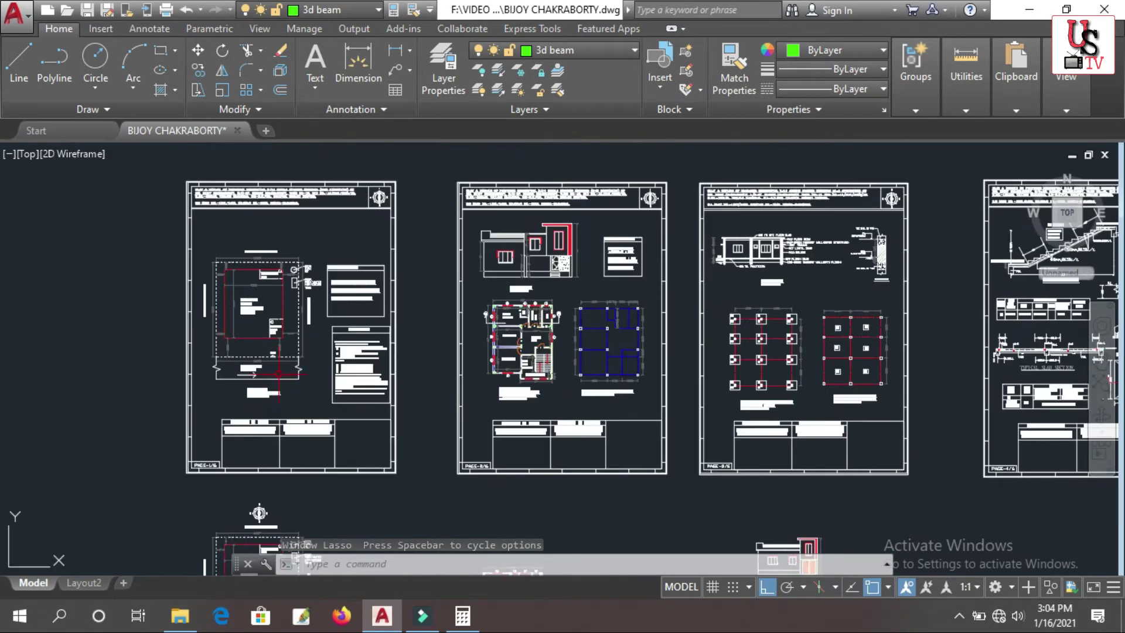
scroll(547, 369, "up", 2)
- Draw a circulation line about 5745 mm up from the front through the garage and staircase, about 1010 mm across the landing, and down the other flight
scroll(548, 378, "up", 8)
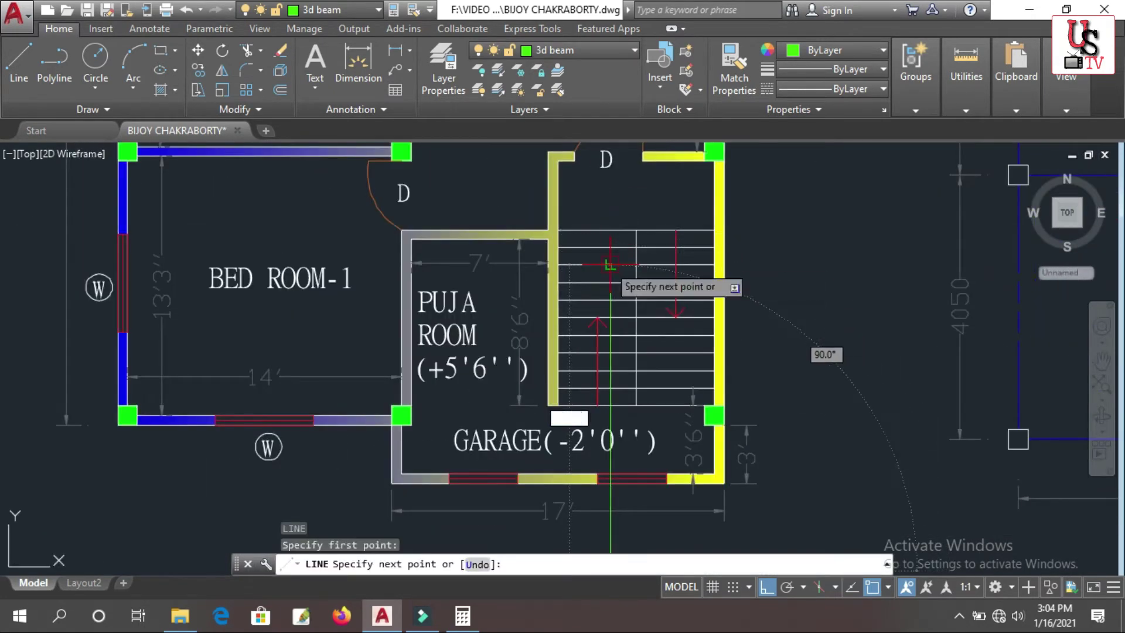
scroll(610, 198, "up", 2)
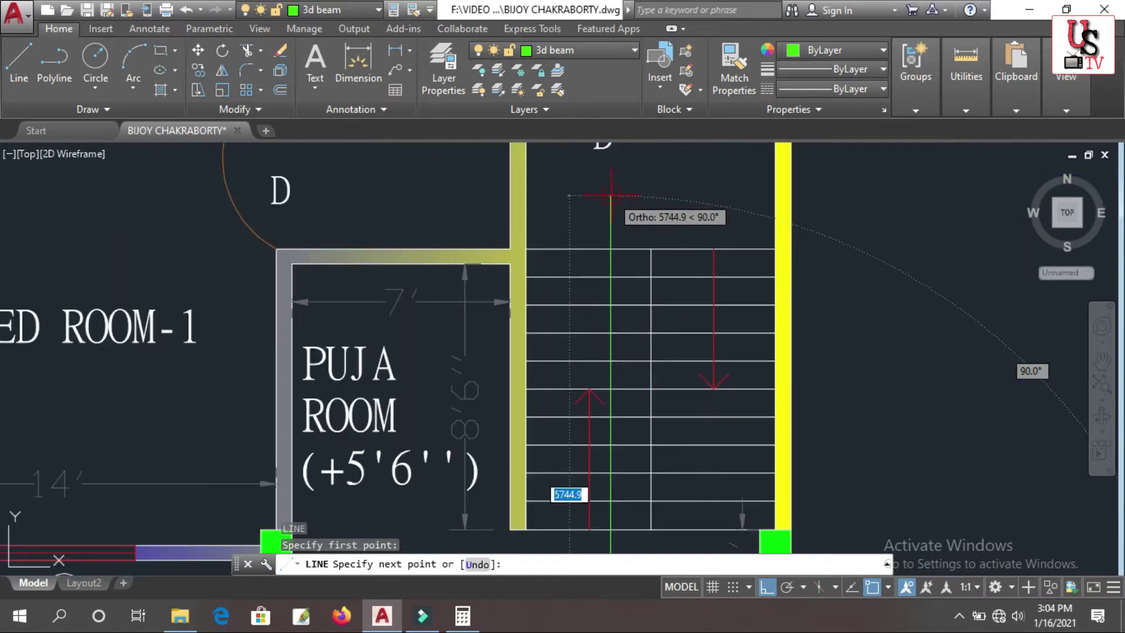
left_click(611, 196)
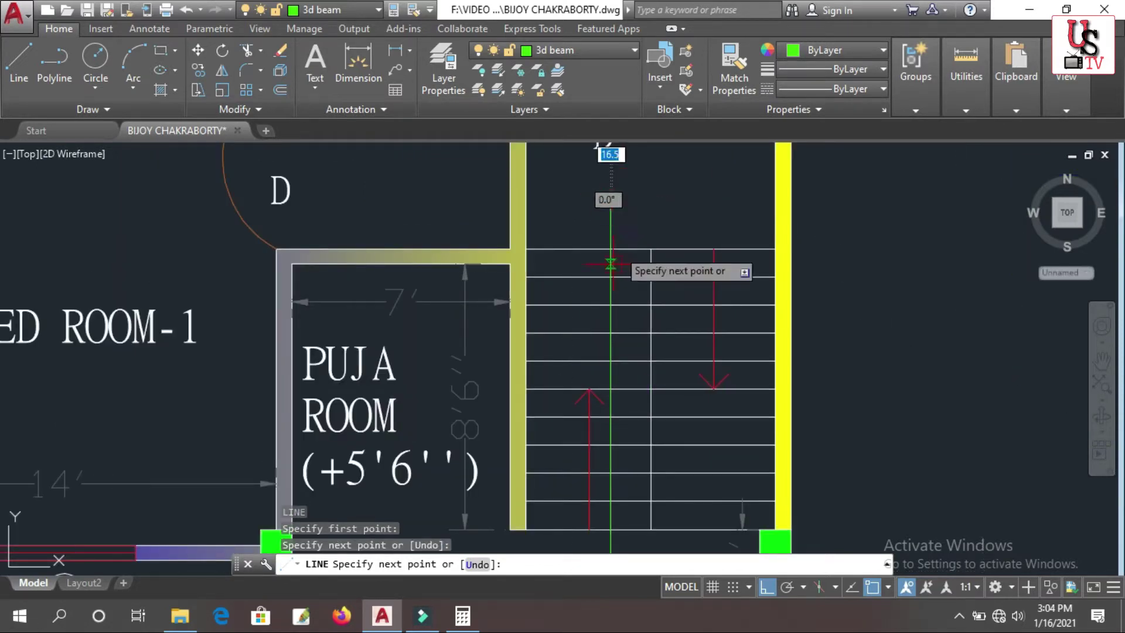
scroll(603, 234, "down", 3)
scroll(604, 241, "up", 2)
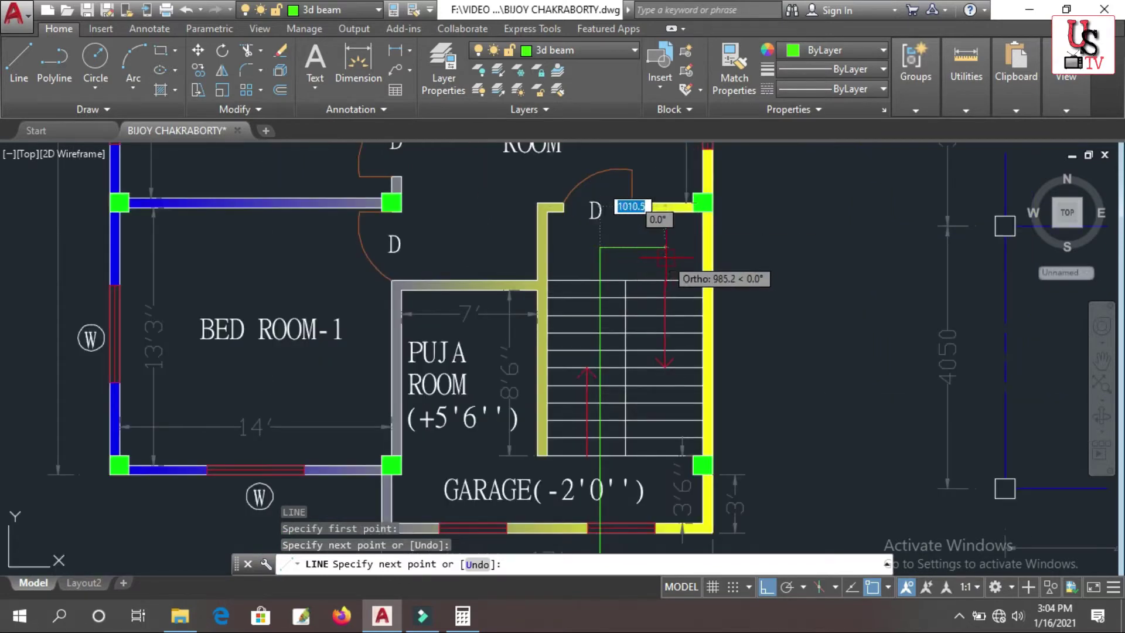
left_click(666, 248)
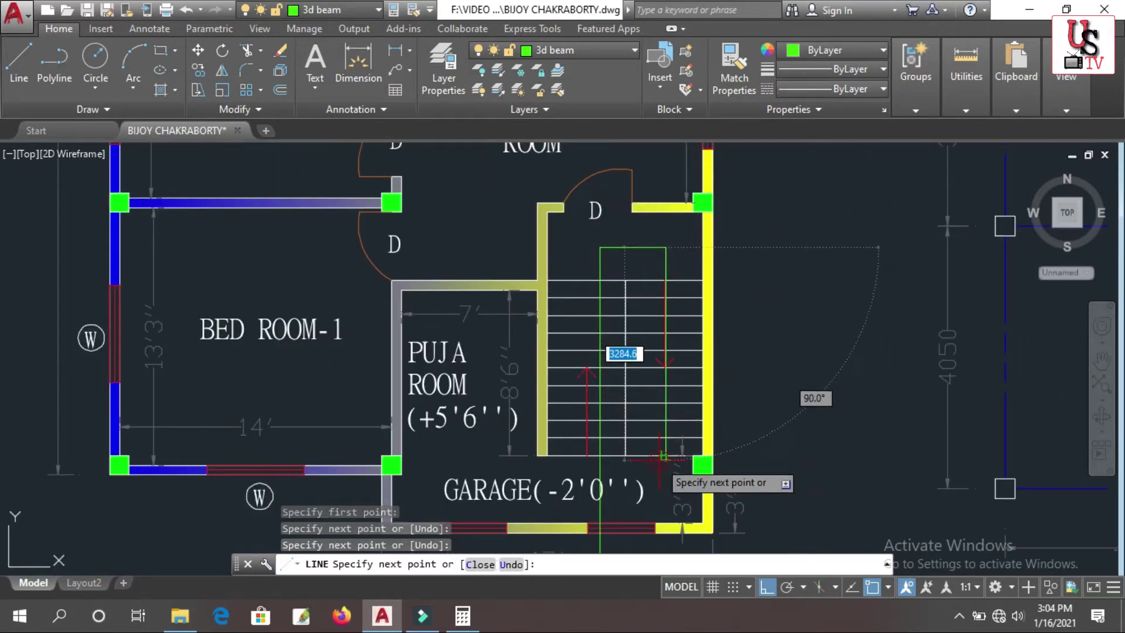
left_click(664, 468)
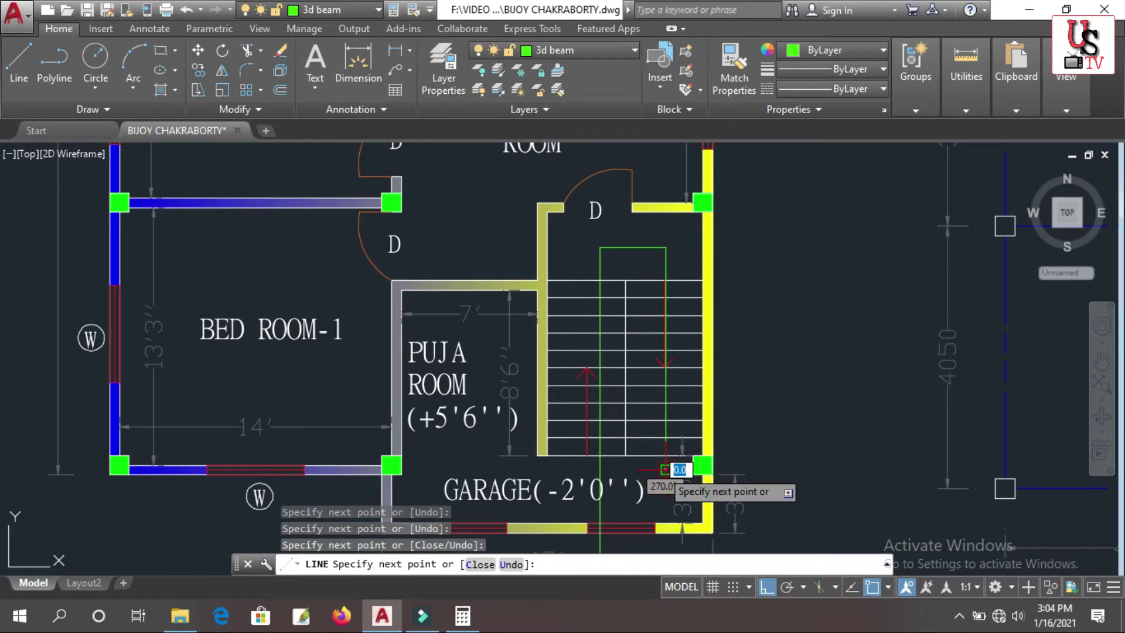
scroll(678, 484, "up", 4)
scroll(678, 484, "down", 4)
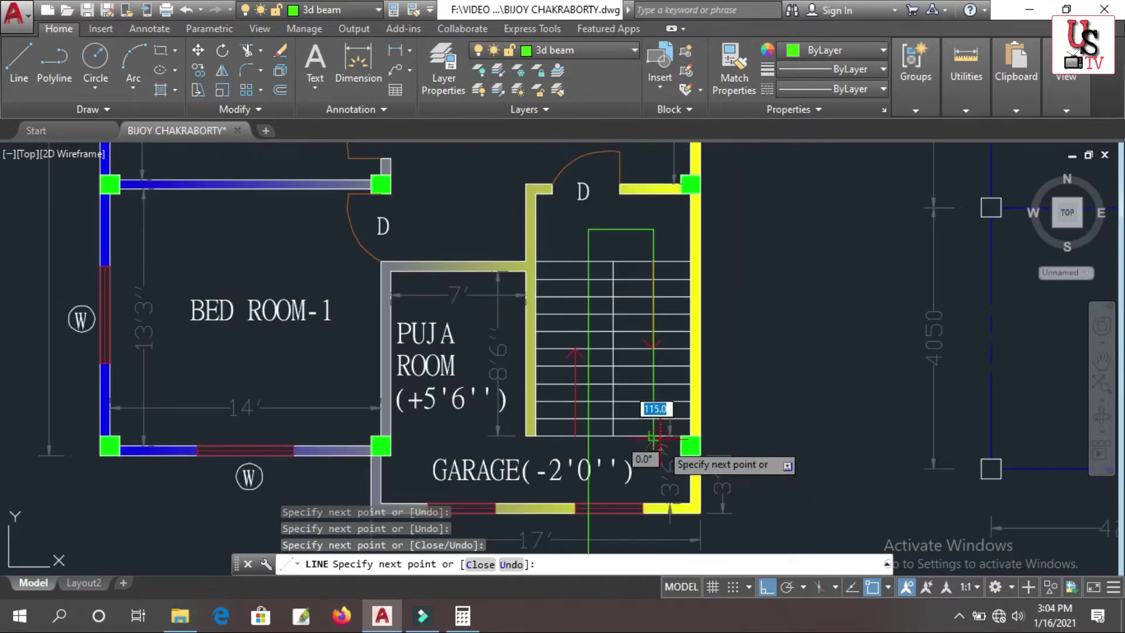
key("Return")
- Draw a line from the landing's corner up through the door into the drawing room, about 1940 mm left, down, and through the BED ROOM-1 door
scroll(620, 338, "down", 5)
scroll(620, 338, "up", 3)
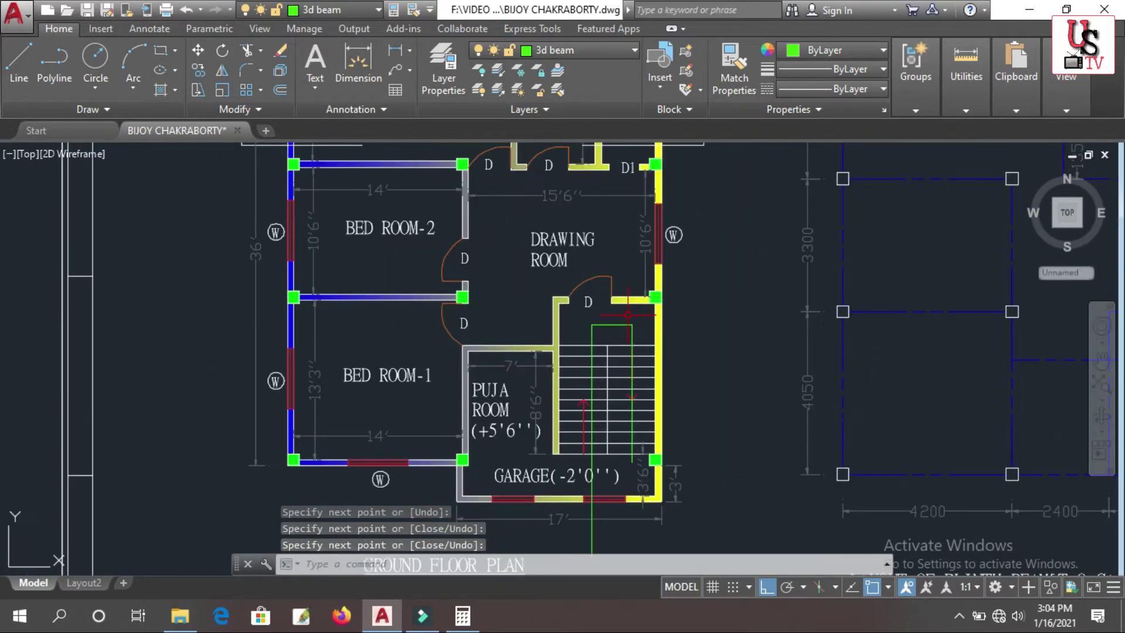
scroll(620, 338, "up", 4)
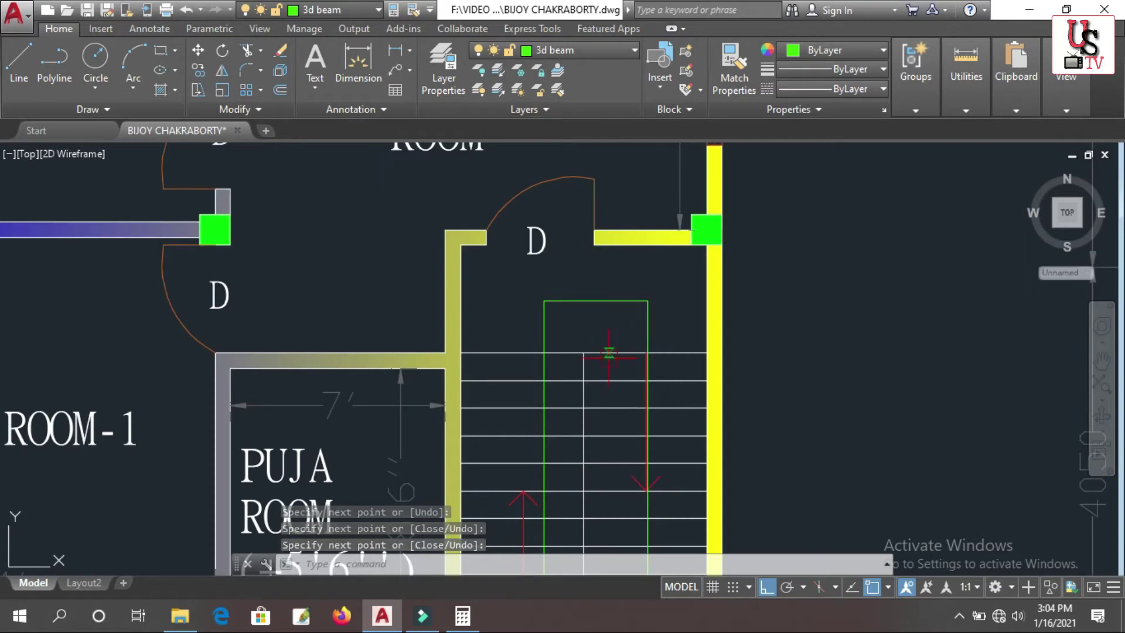
type("l")
key("Return")
left_click(540, 300)
scroll(540, 300, "down", 3)
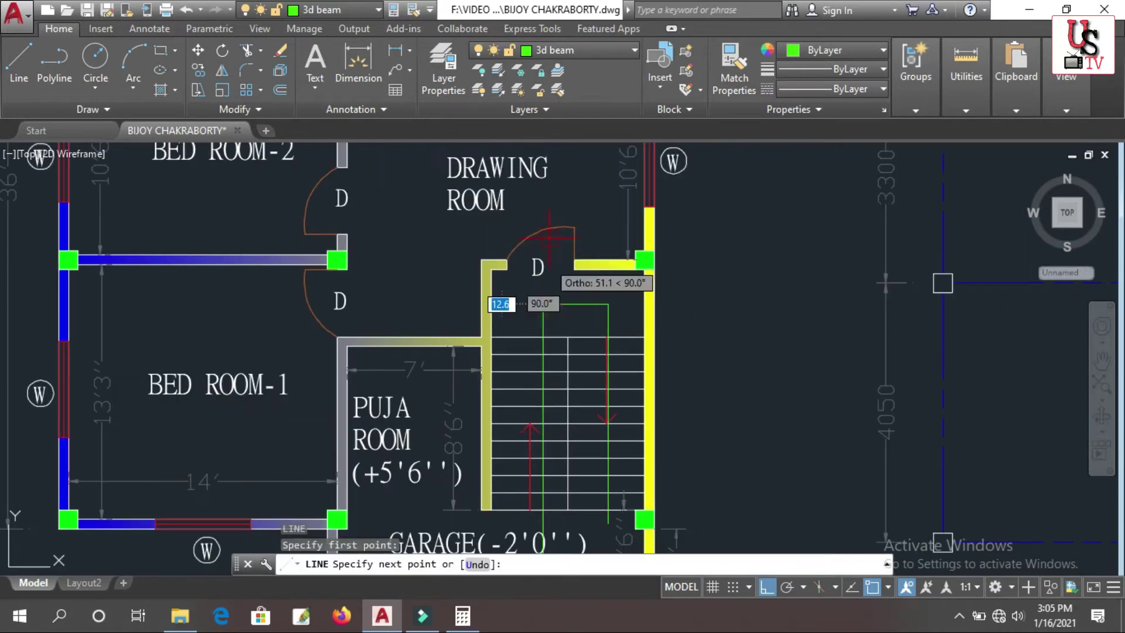
scroll(510, 287, "up", 3)
scroll(563, 276, "down", 3)
left_click(552, 212)
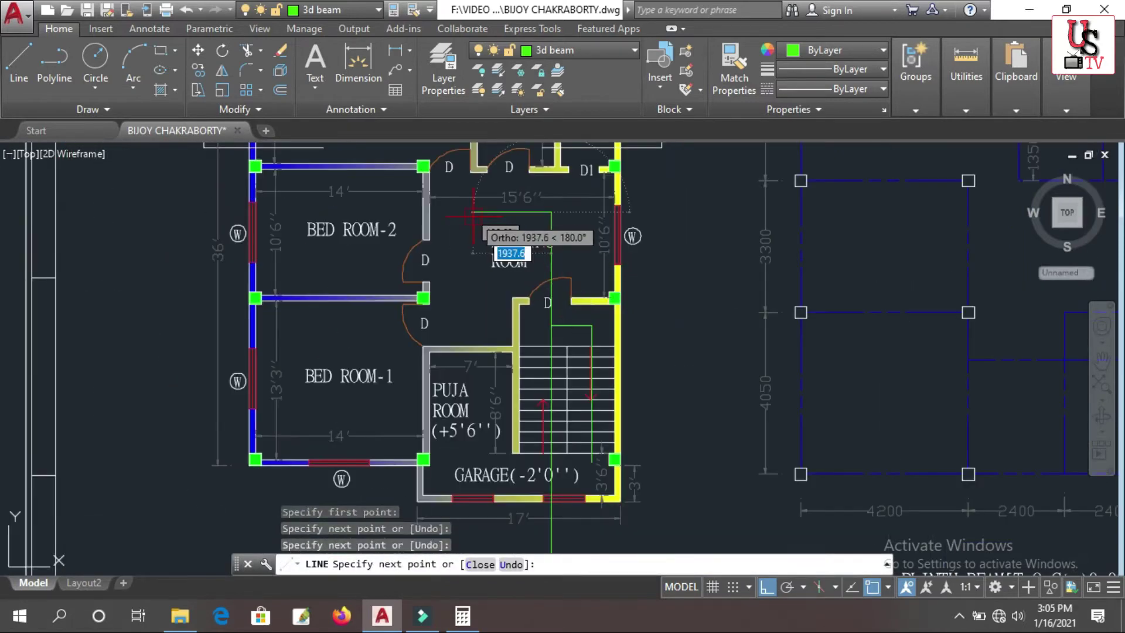
left_click(472, 211)
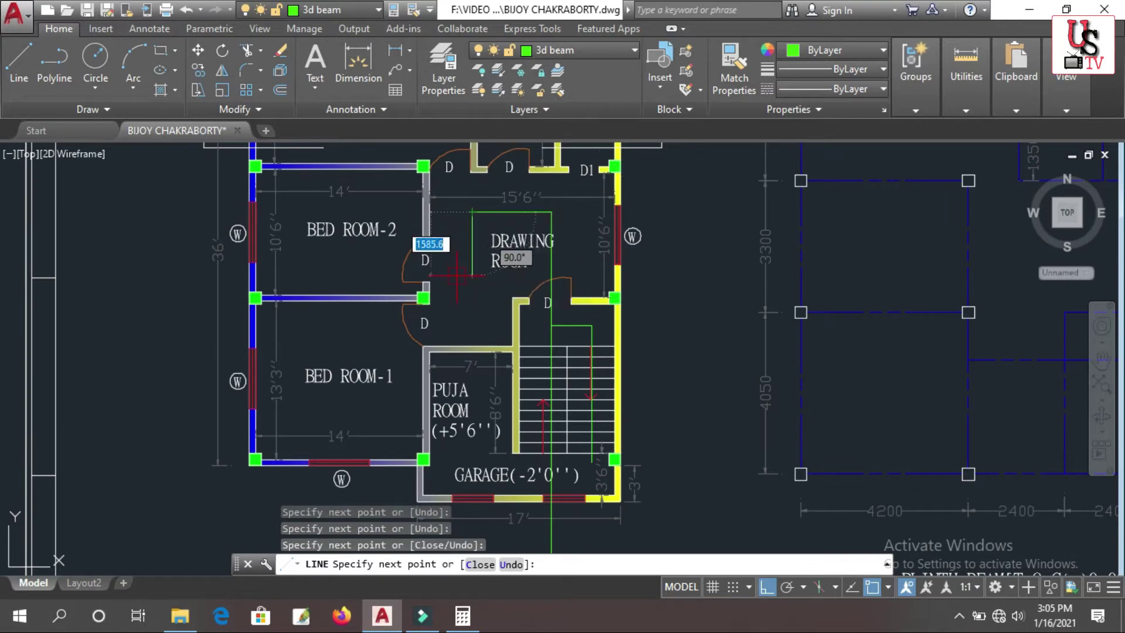
left_click(472, 319)
left_click(359, 319)
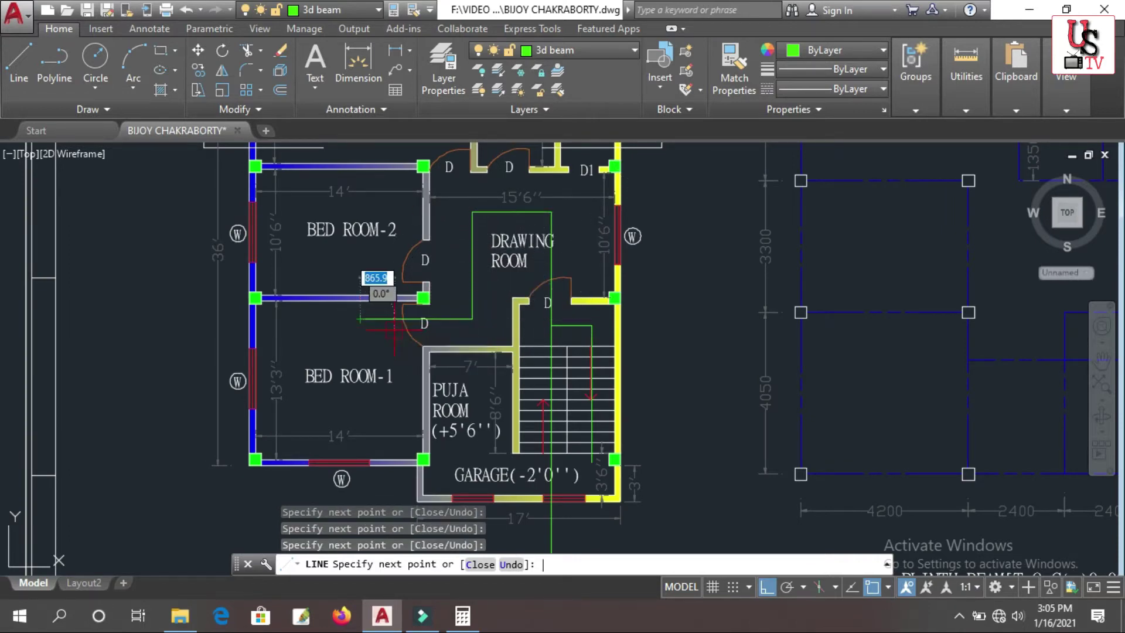
key("Return")
- Draw a horizontal branch line from the drawing room's vertical route segment through the door into BED ROOM-2
scroll(454, 250, "up", 2)
key("Return")
left_click(483, 269)
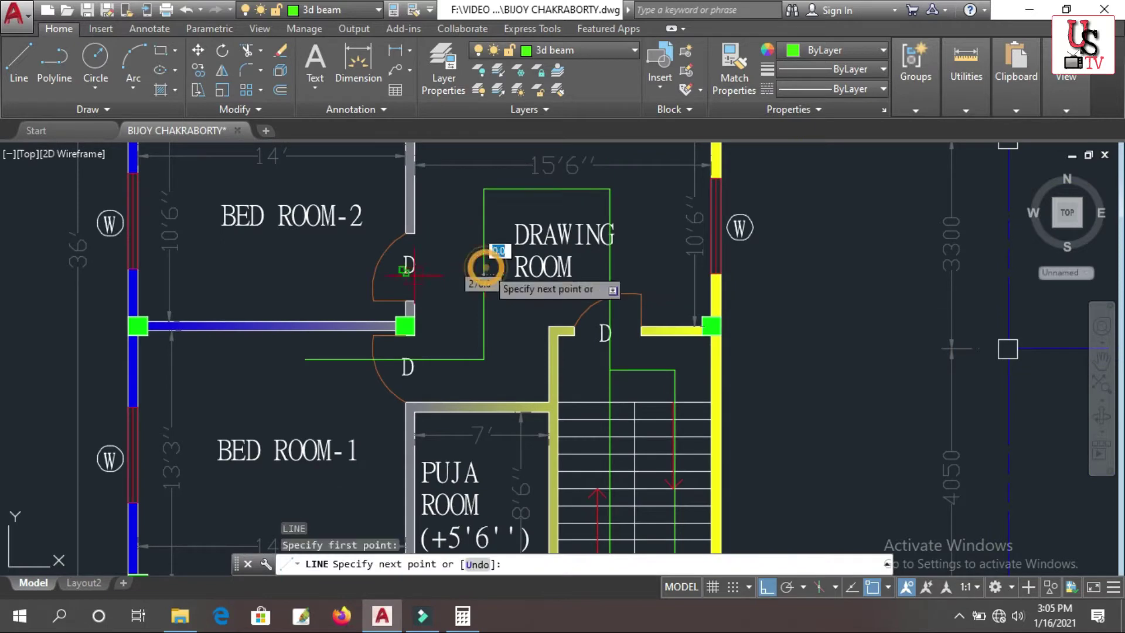
left_click(323, 282)
key("Return")
- Try to draw a line with ortho off from the drawing room route's upper-left corner through the door into the master bed room
scroll(419, 373, "down", 2)
scroll(434, 231, "up", 2)
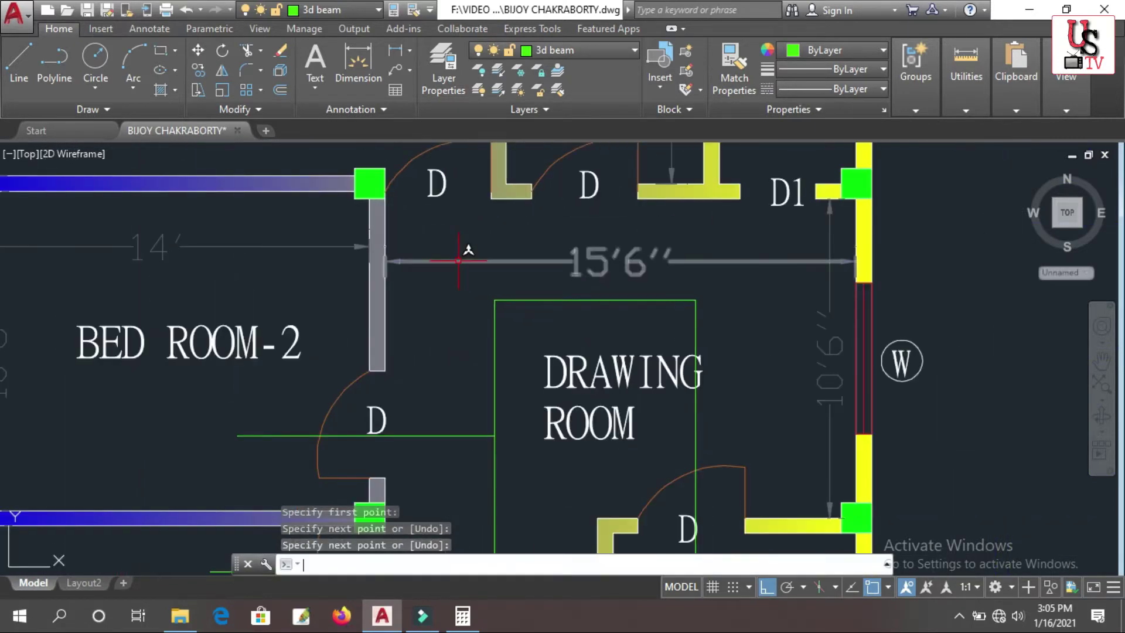
key("Return")
left_click(465, 246)
scroll(467, 332, "down", 2)
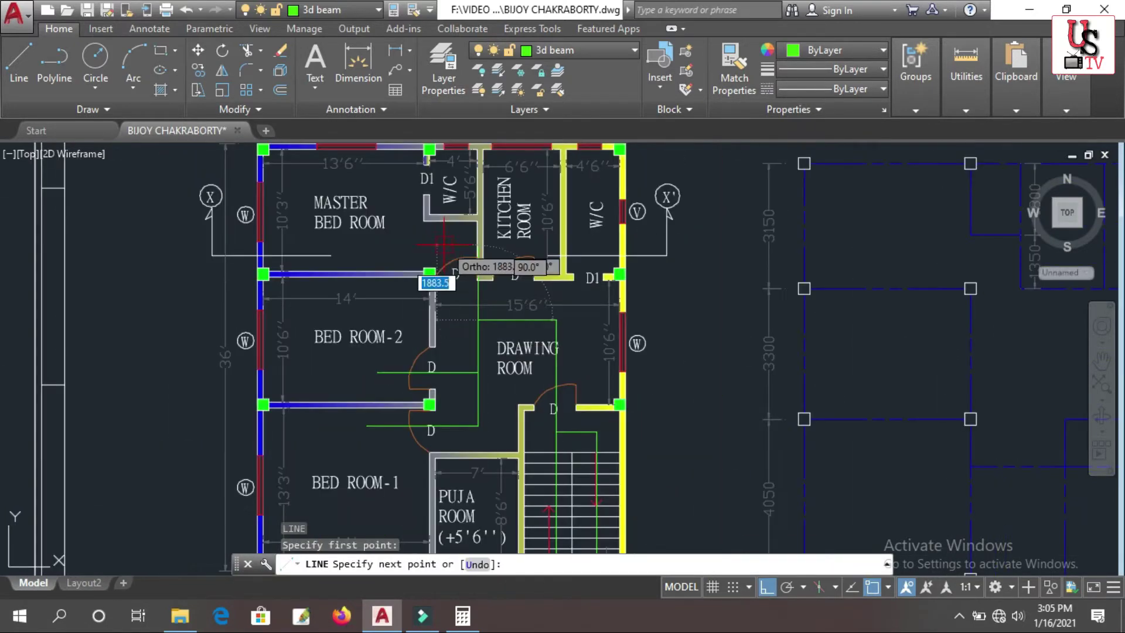
left_click(446, 245)
key("ctrl+z")
key("F8")
left_click(448, 242)
left_click(365, 240)
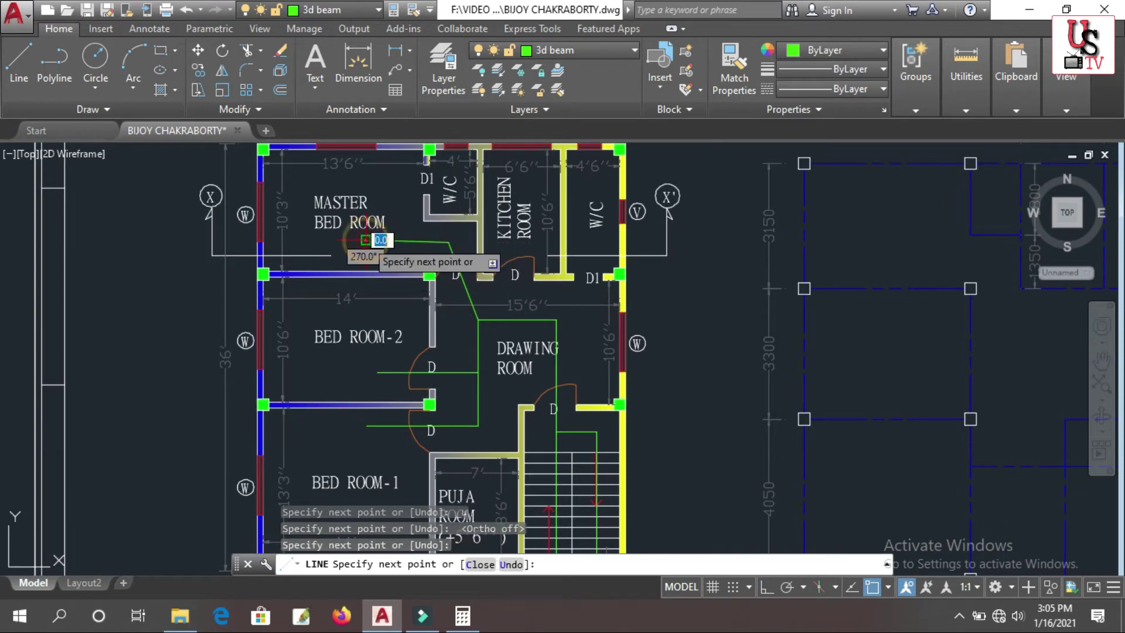
- Try to extend the master bed room line to its D1 door and into the attached W/C, and end the line
left_click(404, 184)
scroll(421, 186, "up", 2)
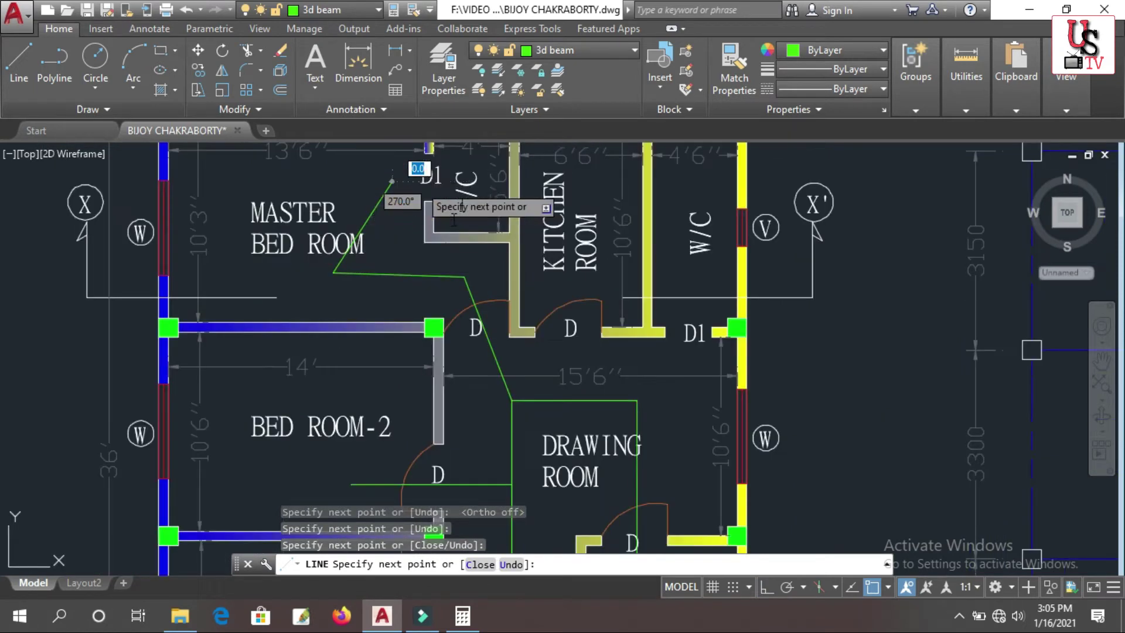
scroll(452, 187, "up", 3)
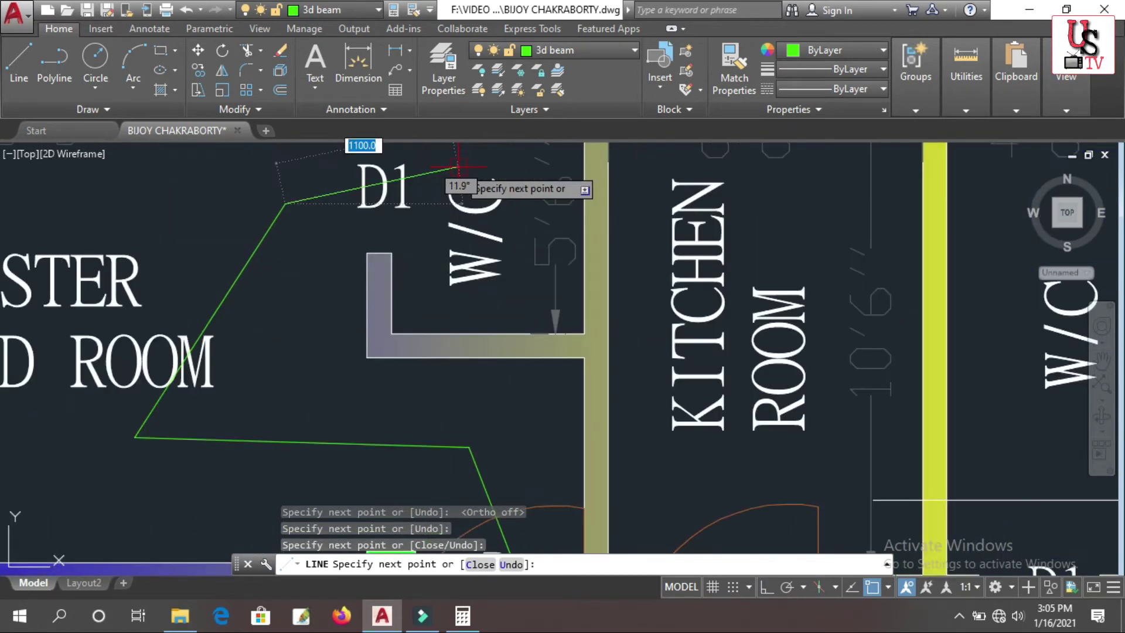
scroll(446, 184, "down", 3)
scroll(445, 183, "up", 4)
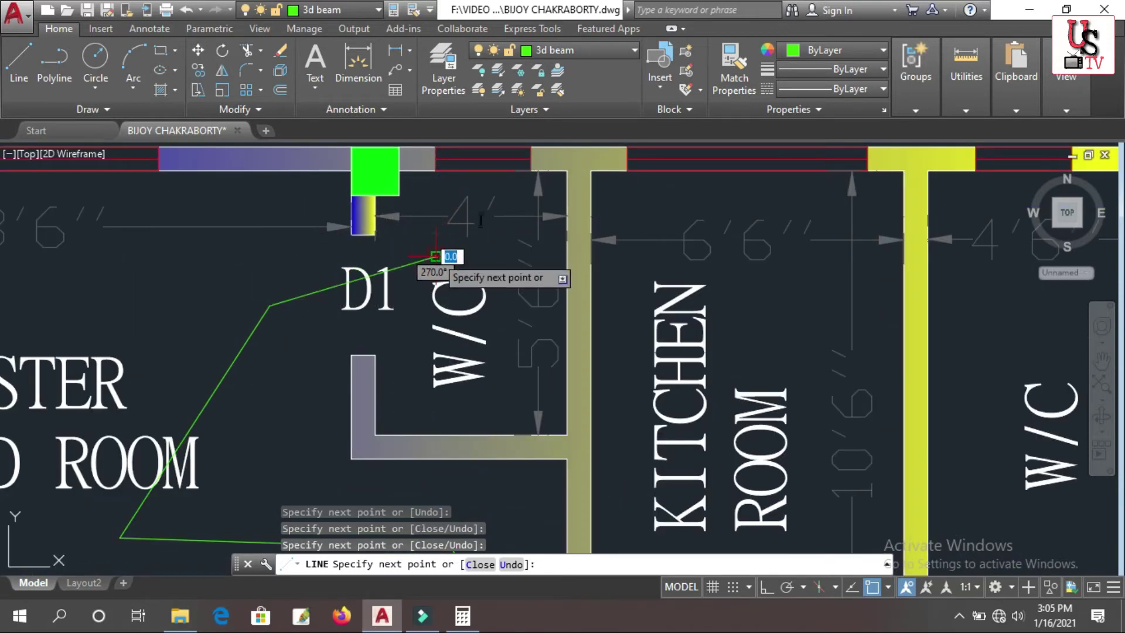
left_click(444, 215)
key("Return")
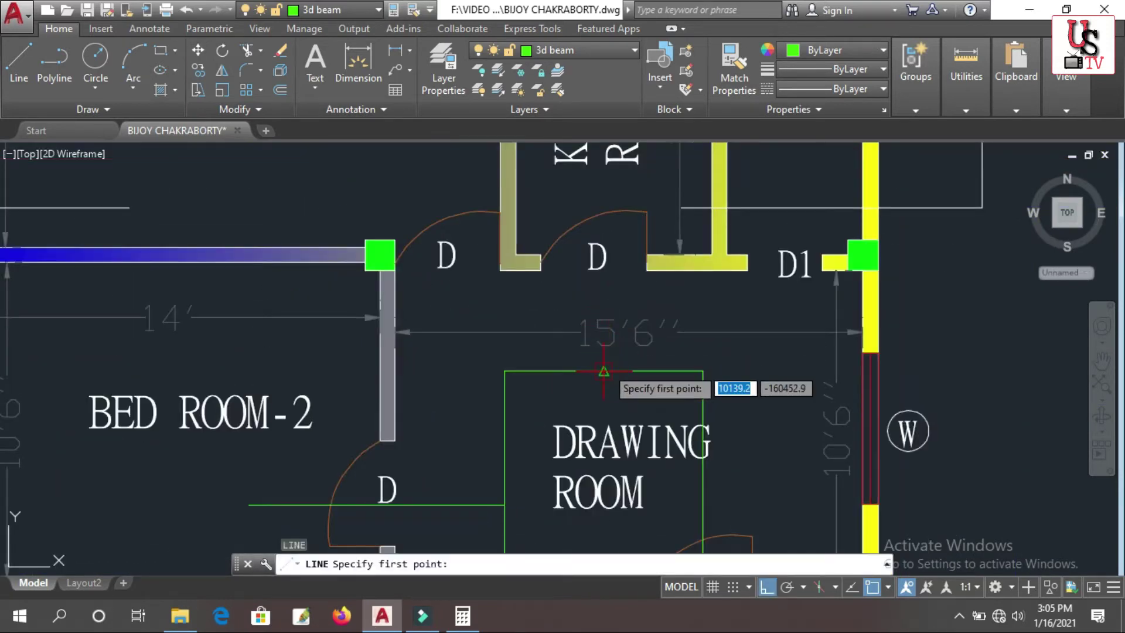
- Draw a vertical line from the midpoint of the drawing room route's upper segment through the kitchen door
left_click(605, 370)
scroll(604, 370, "down", 4)
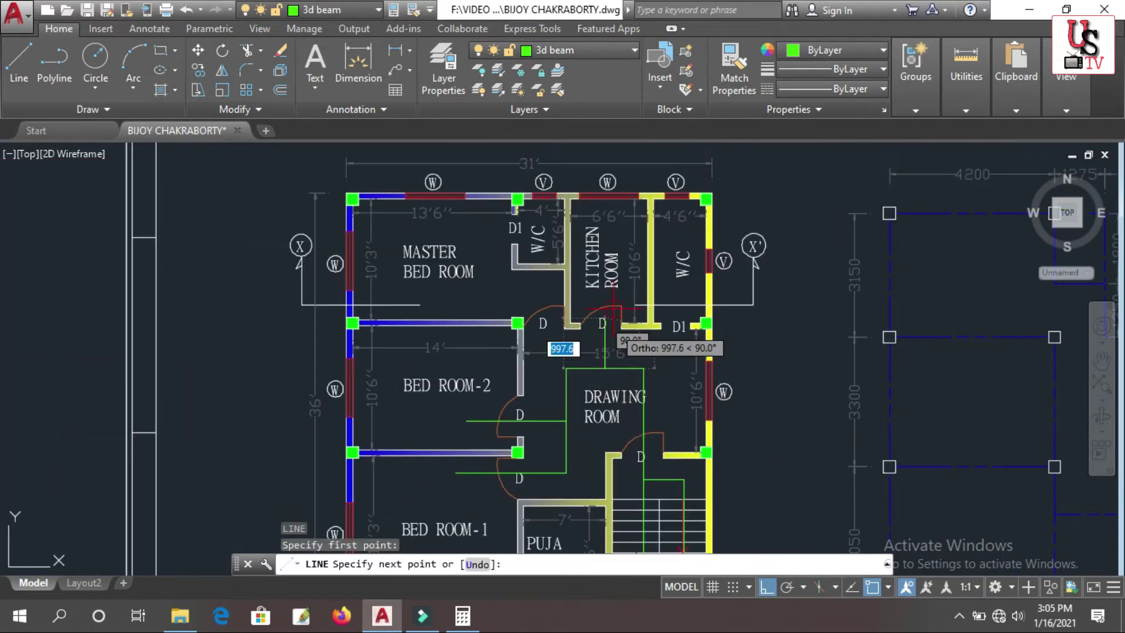
scroll(611, 299, "up", 2)
left_click(610, 297)
key("Return")
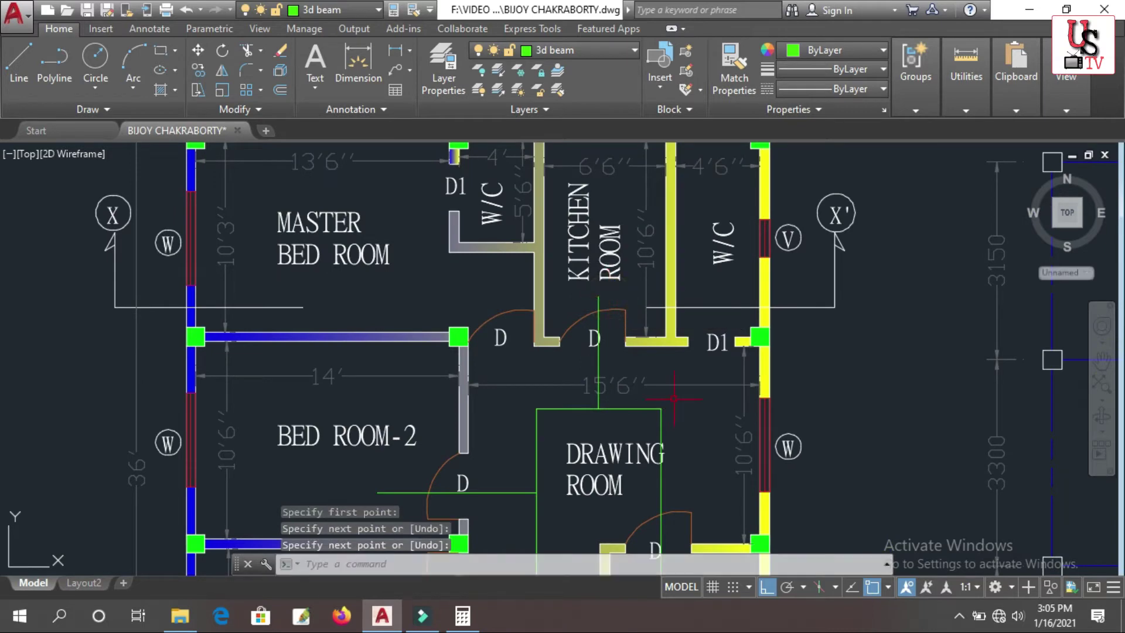
- Draw a line with ortho off from the drawing room route's upper-right corner through the D1 door into the W/C beside the kitchen
key("Return")
left_click(661, 409)
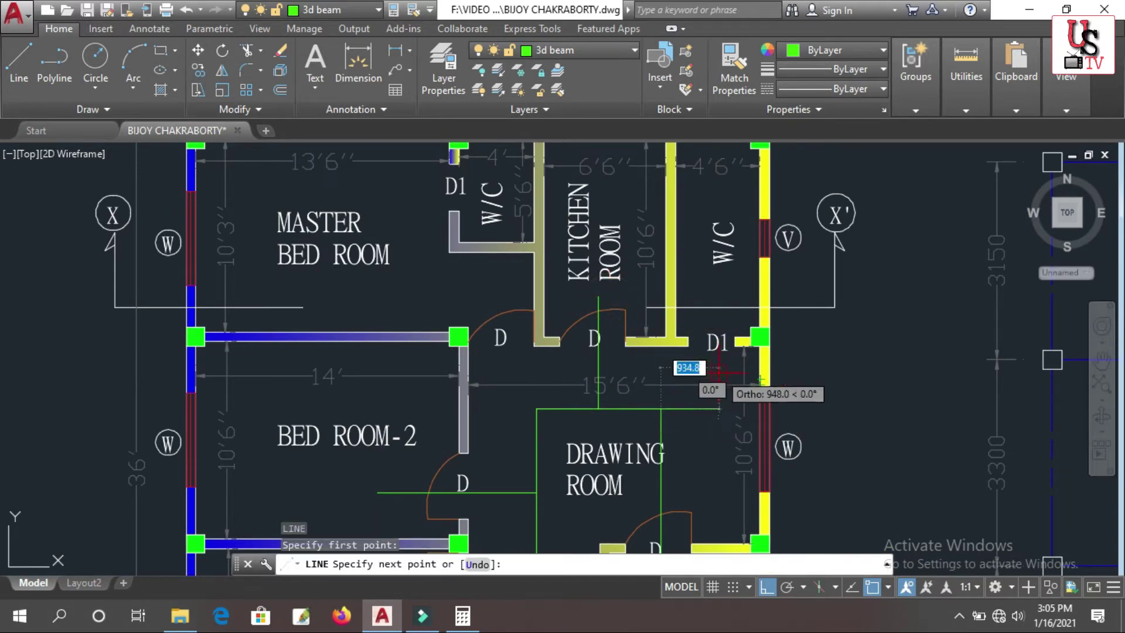
scroll(714, 373, "up", 5)
key("F8")
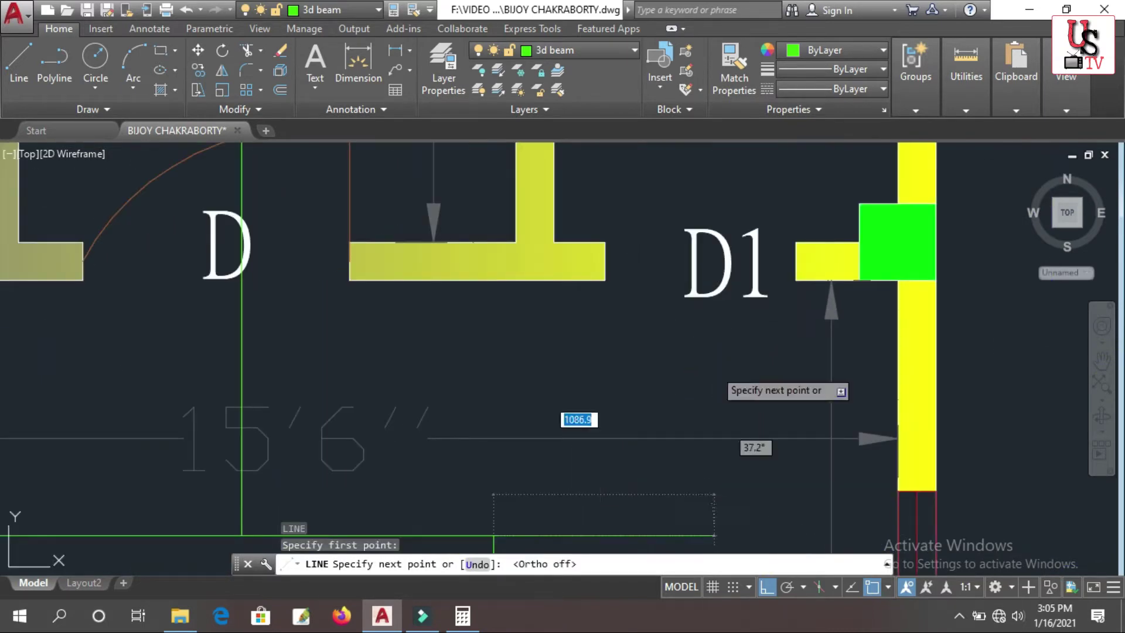
left_click(716, 358)
scroll(715, 358, "down", 4)
scroll(722, 264, "up", 2)
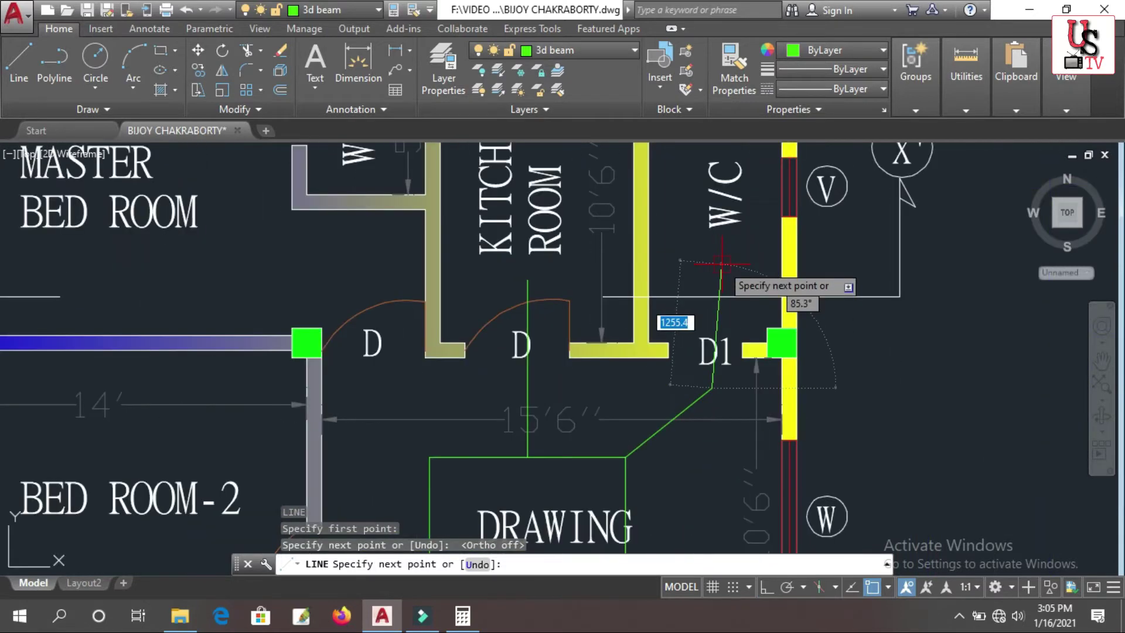
left_click(721, 264)
scroll(703, 257, "down", 6)
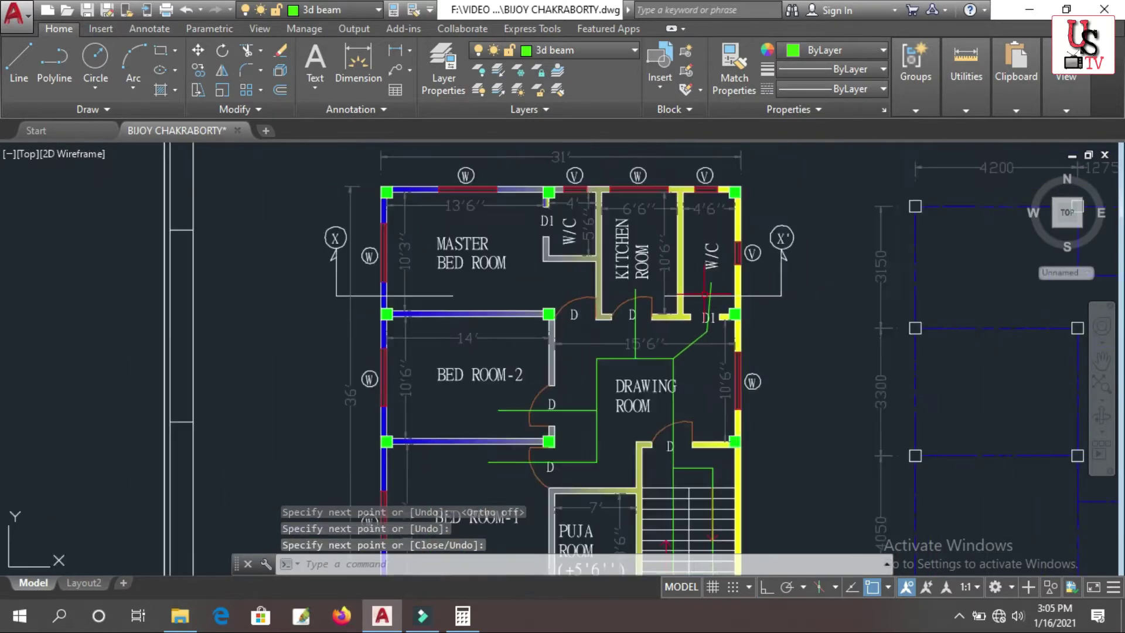
- Select the length and width dimensions of BED ROOM-1 to highlight its size
scroll(609, 381, "up", 3)
scroll(586, 387, "down", 3)
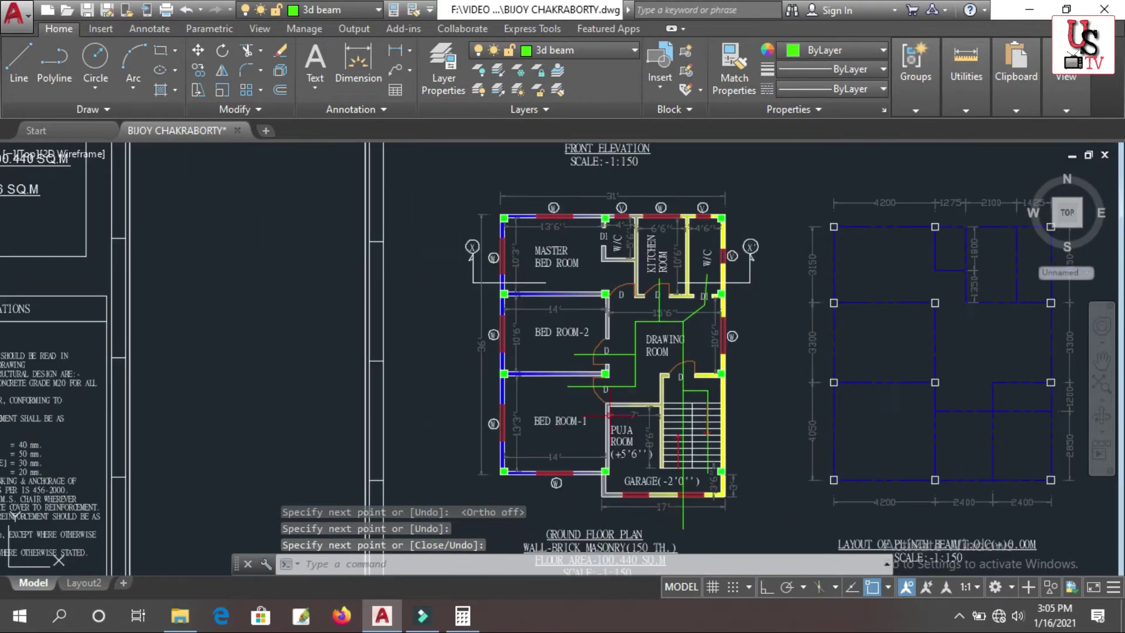
scroll(545, 404, "up", 4)
scroll(544, 405, "down", 2)
scroll(544, 405, "up", 4)
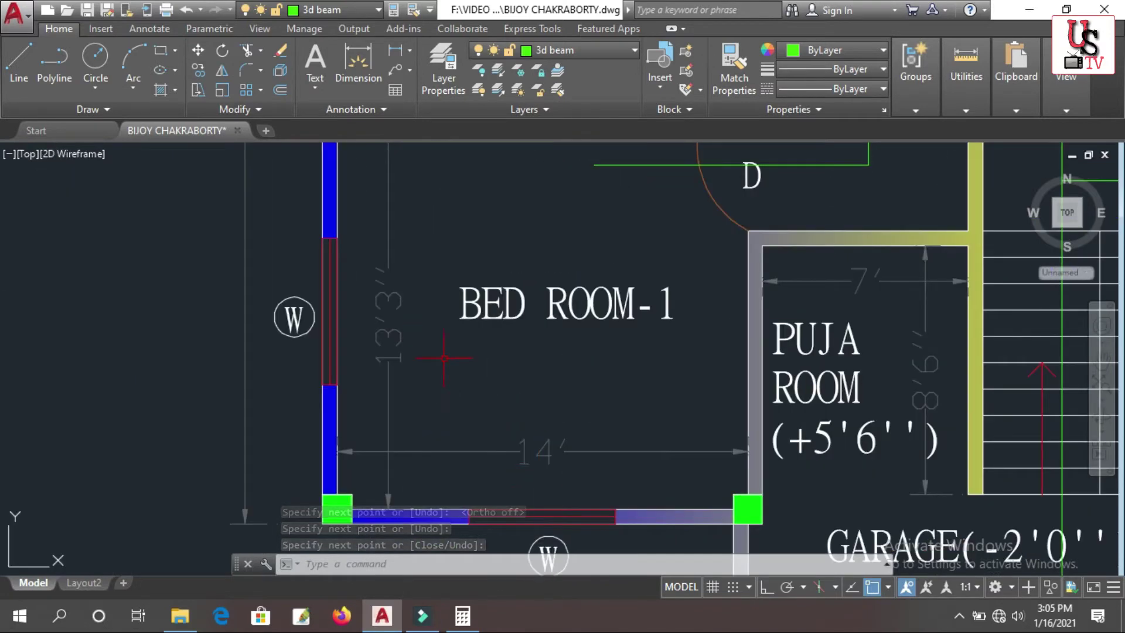
left_click(452, 485)
left_click(397, 314)
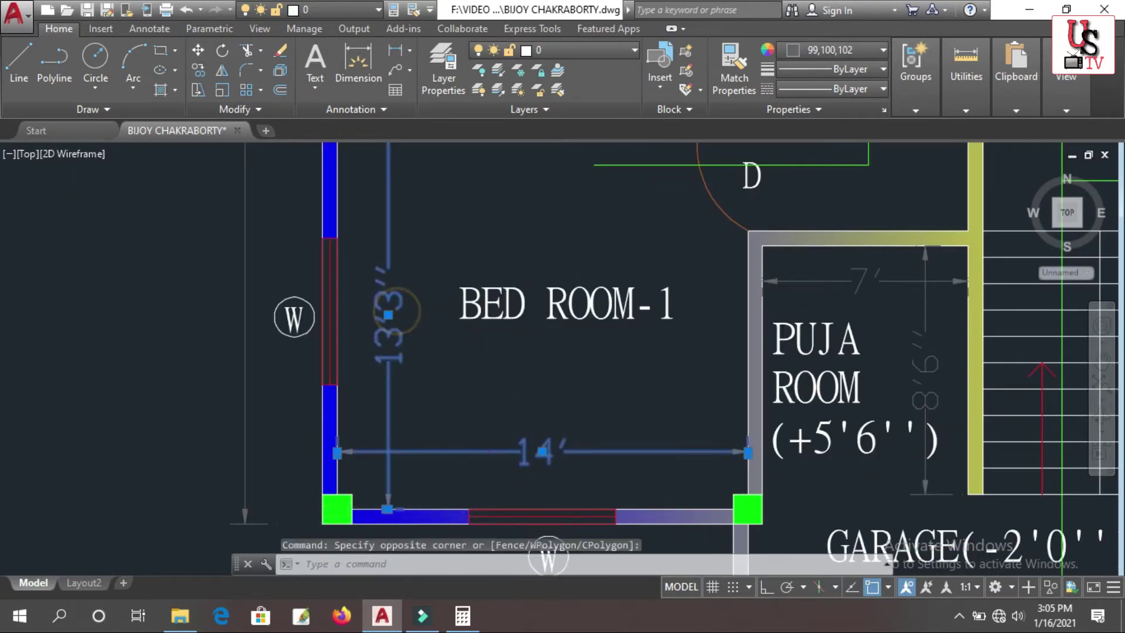
- Select the length and width dimensions of BED ROOM-2 to highlight its size
scroll(491, 425, "down", 4)
scroll(523, 218, "up", 5)
left_click(327, 359)
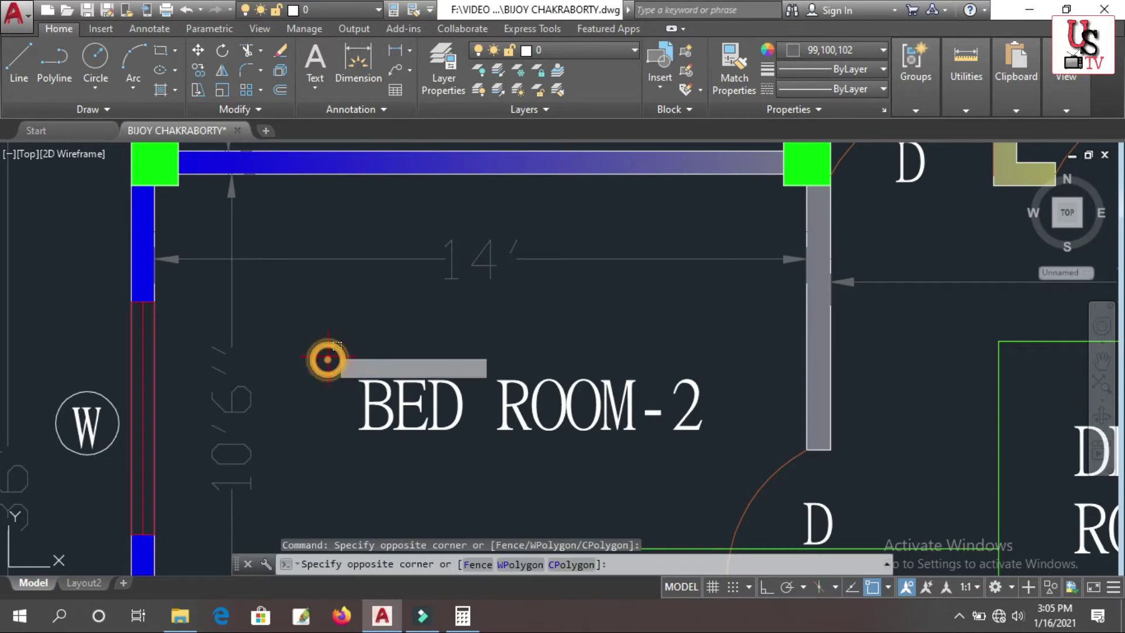
left_click(235, 222)
- Examine the length and width dimensions of the master bed room and clear the dimension selection
scroll(562, 379, "down", 6)
scroll(557, 324, "up", 5)
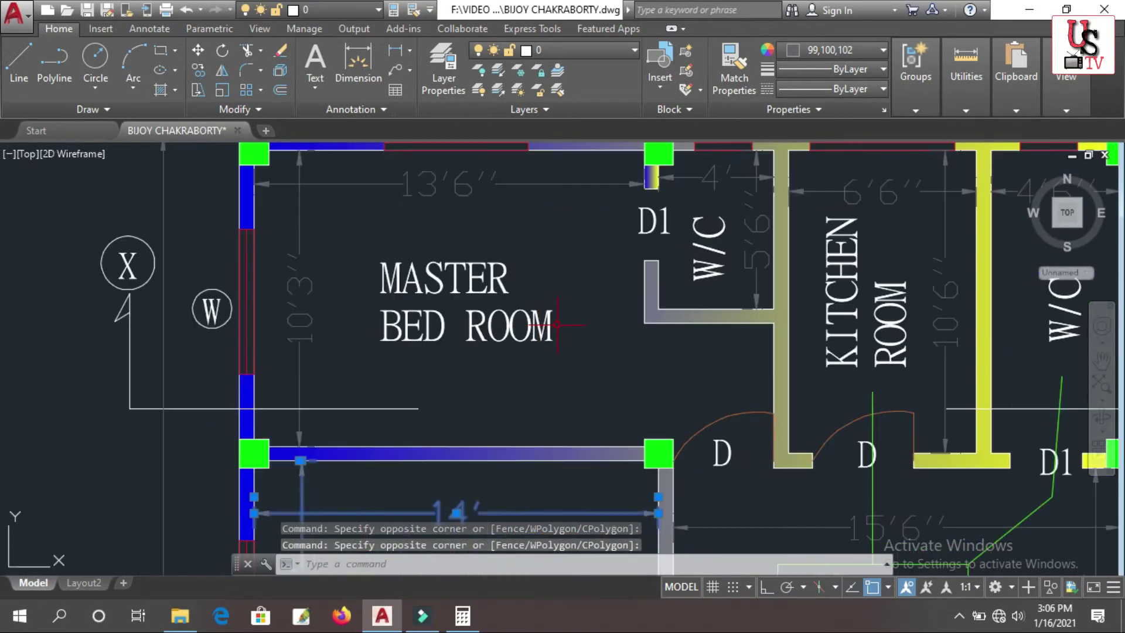
scroll(389, 331, "down", 5)
scroll(366, 327, "up", 5)
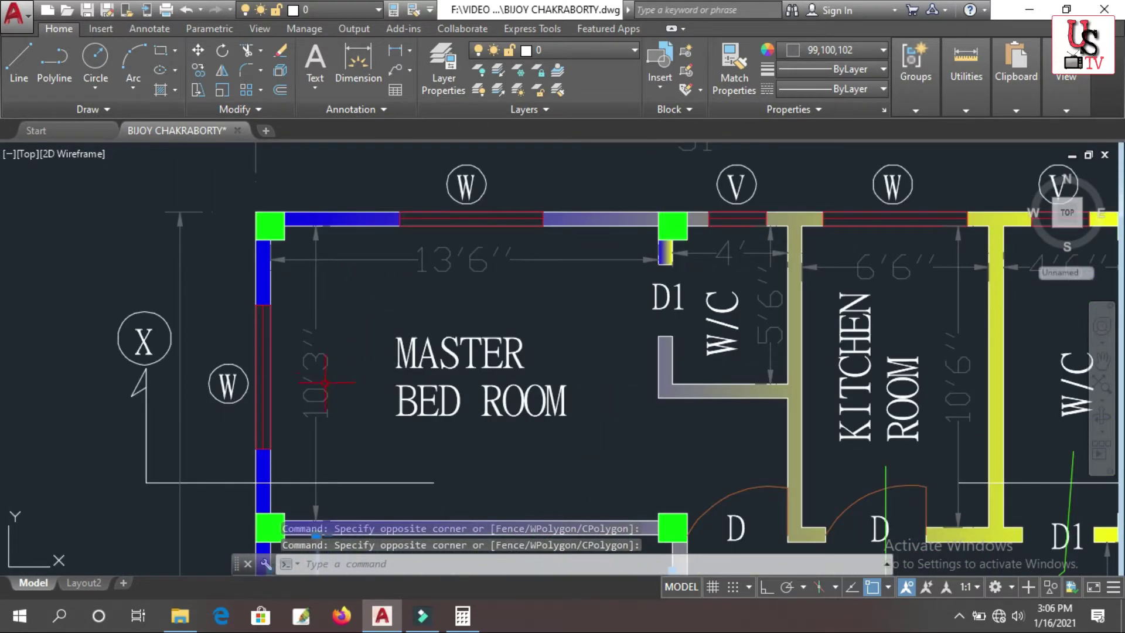
scroll(316, 374, "down", 1)
scroll(560, 276, "up", 2)
scroll(570, 244, "down", 6)
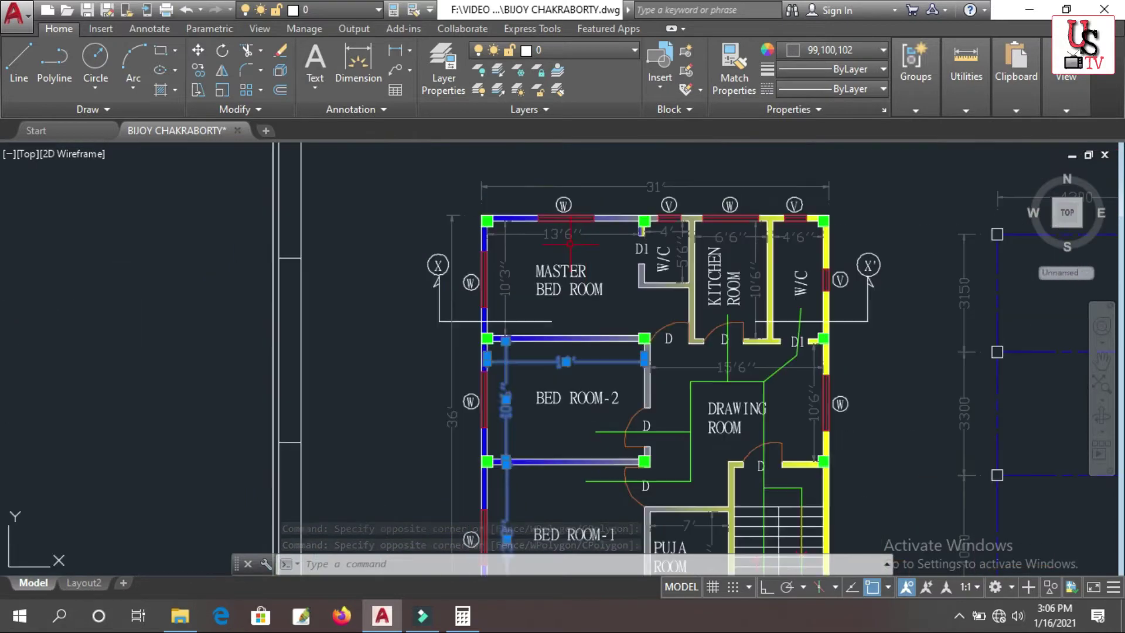
key("Escape")
- Select the kitchen room's length and width dimensions to highlight its size
scroll(720, 305, "up", 6)
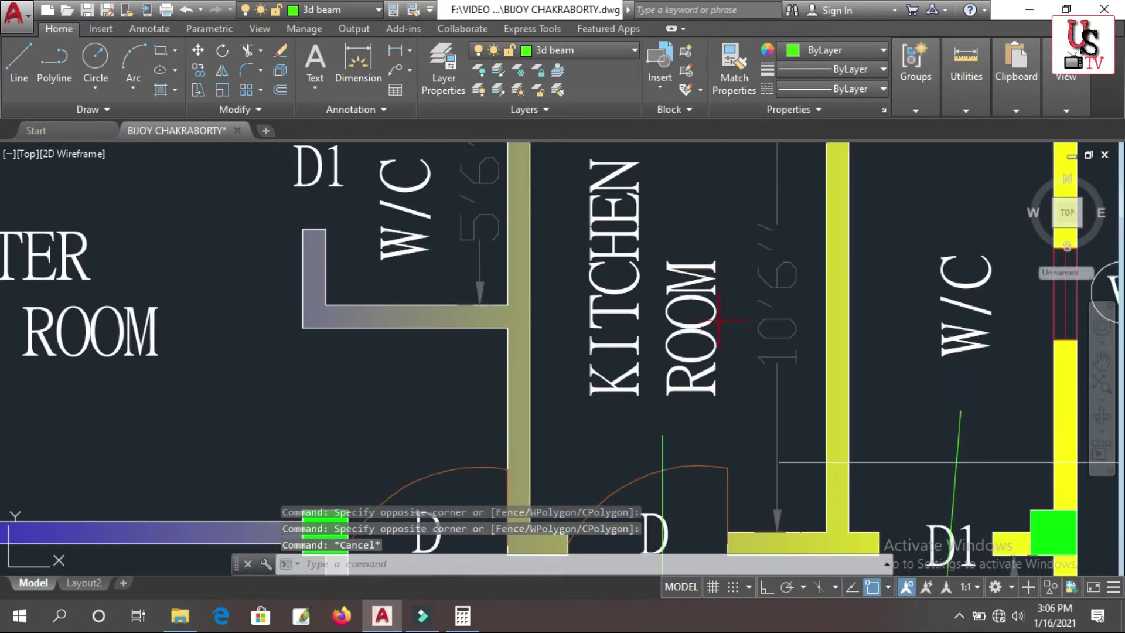
scroll(720, 320, "down", 5)
scroll(720, 305, "up", 4)
left_click(721, 289)
left_click(668, 246)
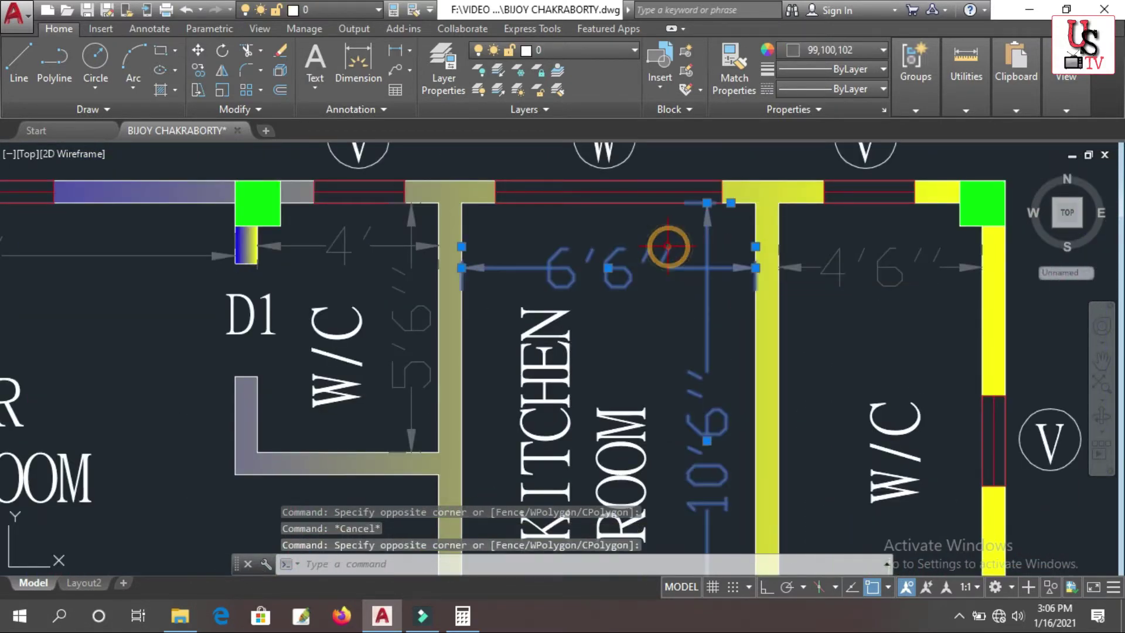
scroll(710, 394, "down", 4)
scroll(577, 360, "up", 4)
scroll(524, 305, "down", 2)
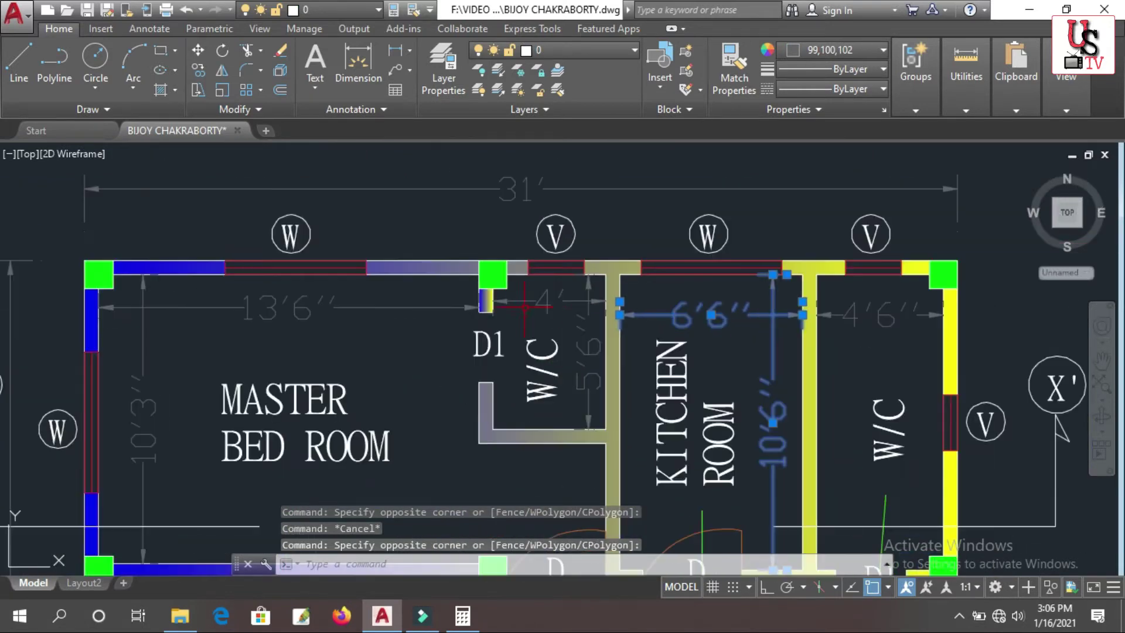
- Select both dimensions of the W/C attached to the master bed room, and clear the selection
scroll(484, 402, "up", 4)
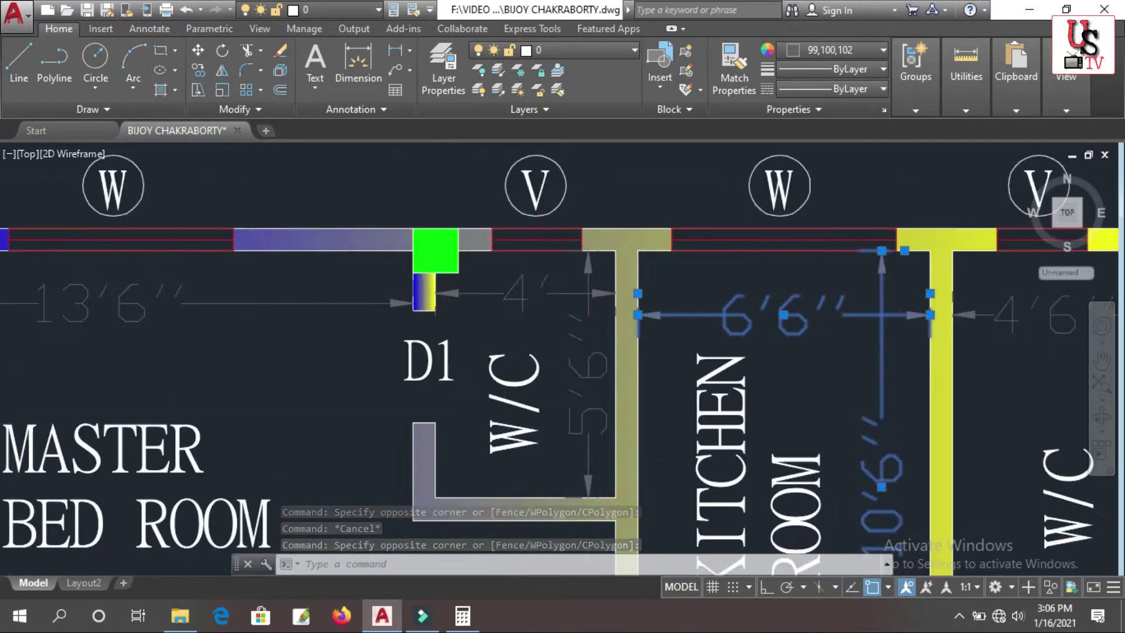
left_click(568, 263)
left_click(566, 264)
scroll(449, 271, "down", 4)
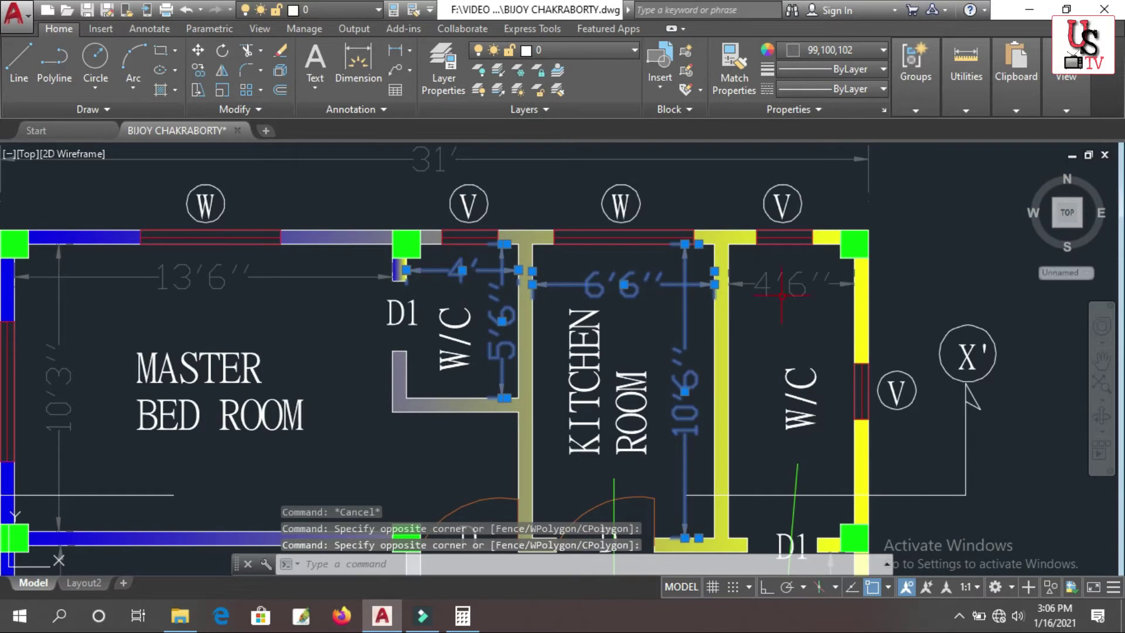
scroll(781, 296, "up", 2)
key("Escape")
scroll(739, 303, "down", 2)
- Highlight the width dimension of the W/C beside the kitchen, check the adjacent vertical kitchen dimension, and clear the selection
scroll(770, 343, "down", 4)
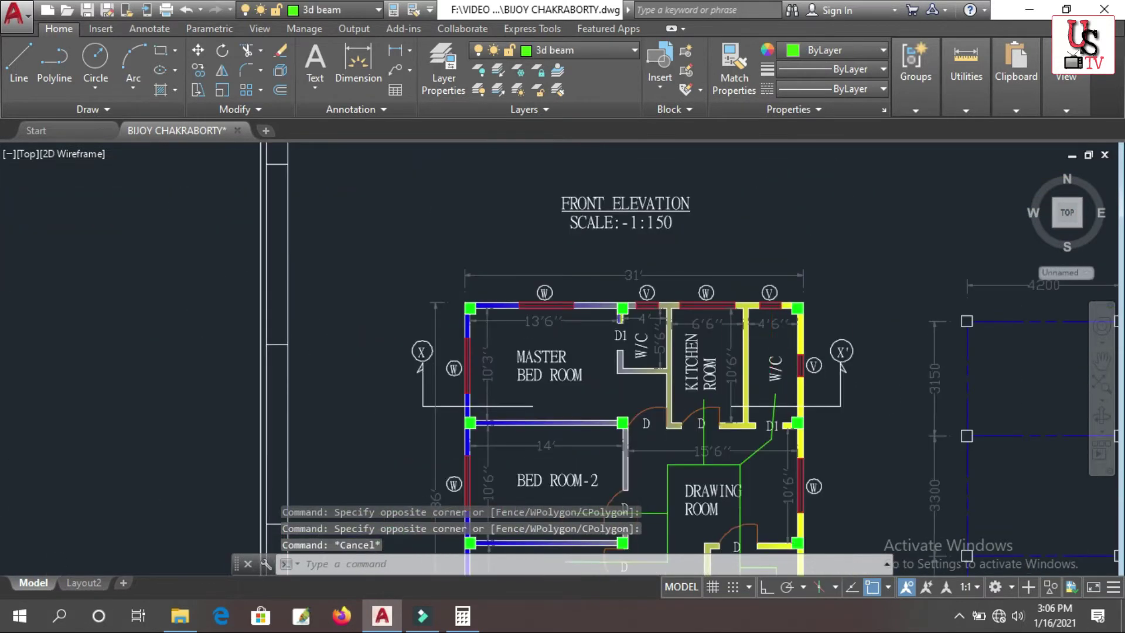
scroll(772, 332, "up", 4)
left_click(777, 330)
left_click(770, 295)
left_click(652, 420)
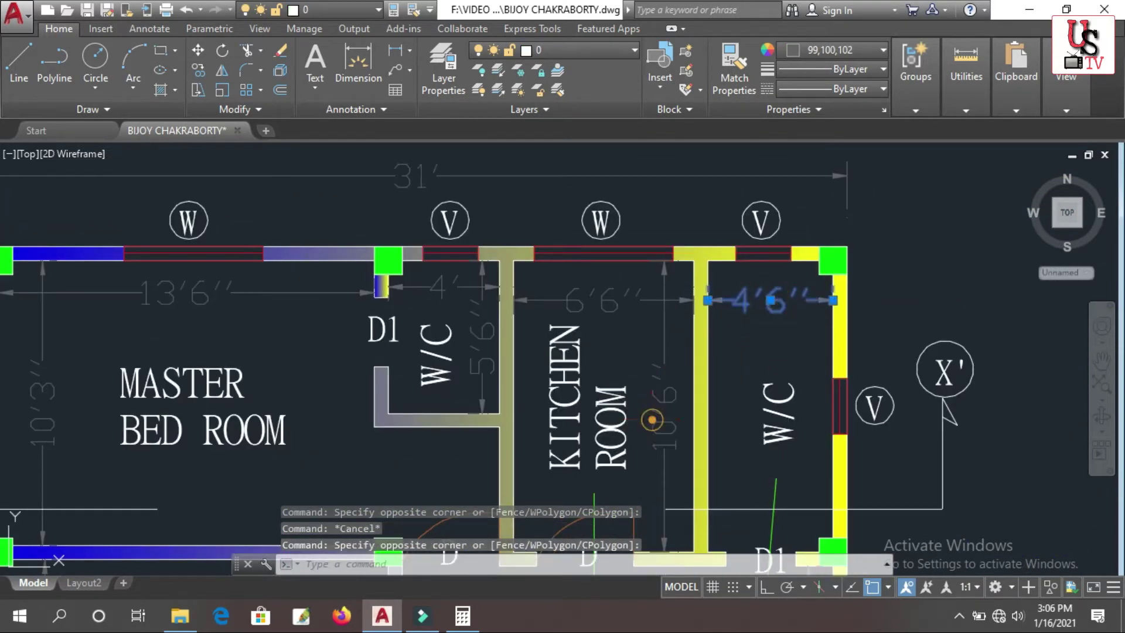
left_click(671, 430)
left_click(671, 437)
left_click(659, 404)
key("Escape")
- Highlight the drawing room's horizontal dimension, check its vertical one, and clear the selection
scroll(659, 352, "down", 4)
scroll(661, 312, "up", 4)
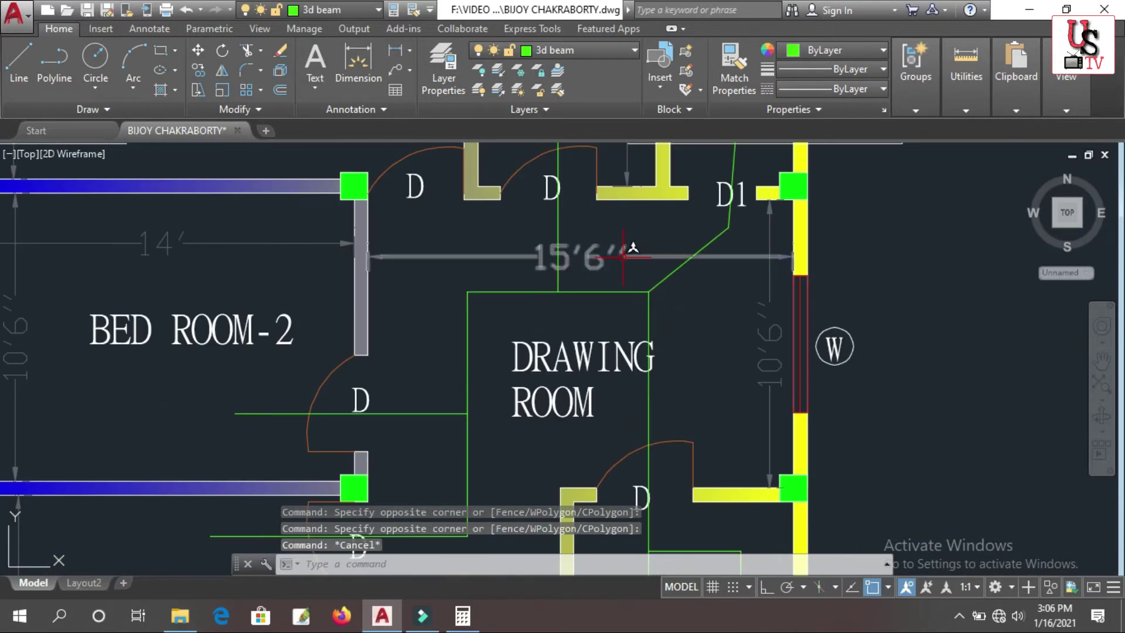
left_click(623, 256)
left_click(769, 358)
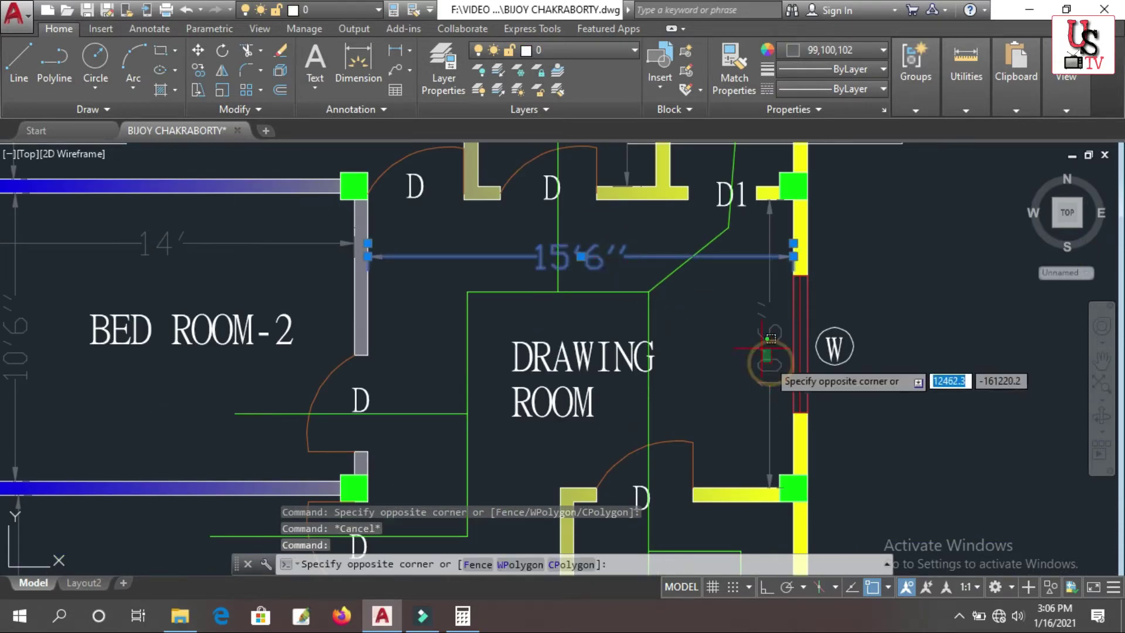
key("Escape")
- Highlight the garage label with its floor level below the staircase, and clear the selection
scroll(769, 360, "down", 5)
scroll(768, 487, "up", 3)
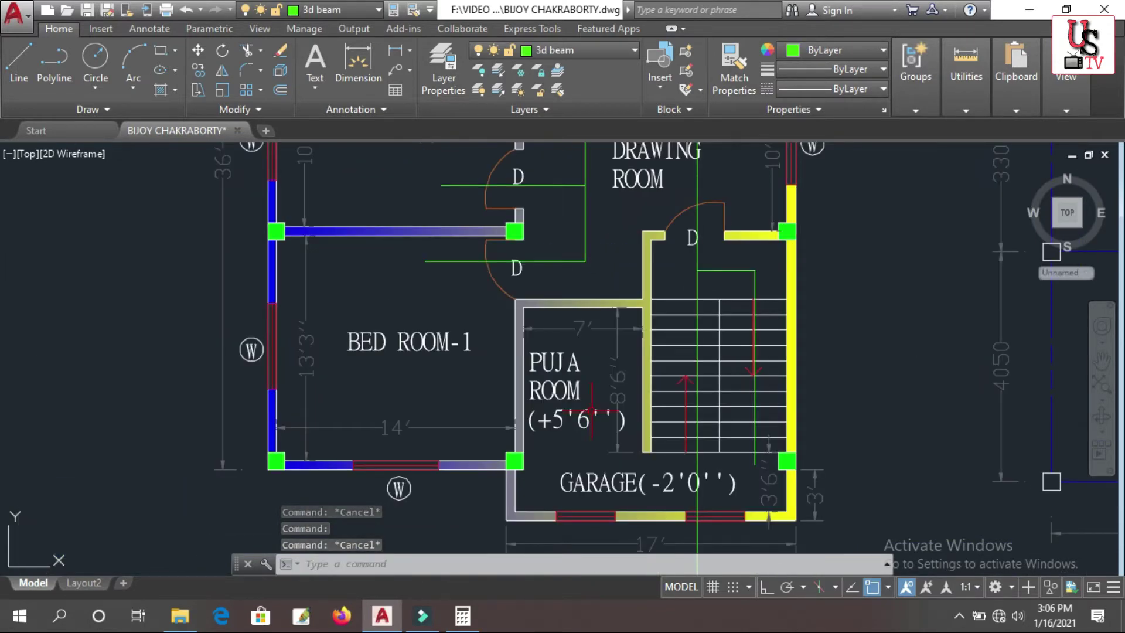
scroll(718, 469, "down", 5)
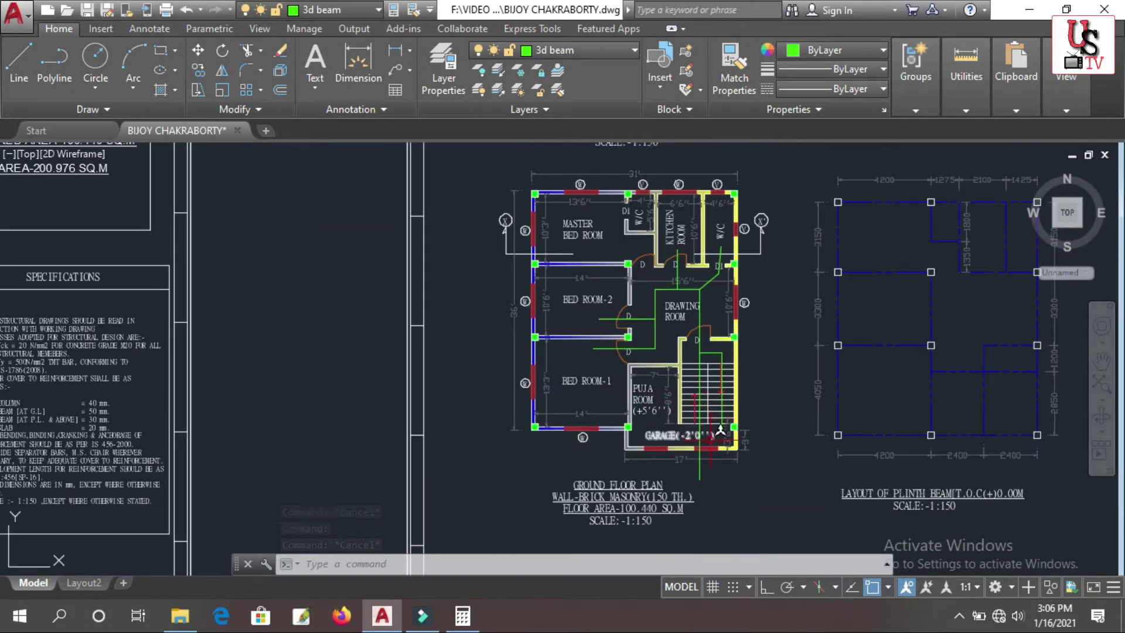
scroll(744, 413, "up", 5)
left_click(542, 394)
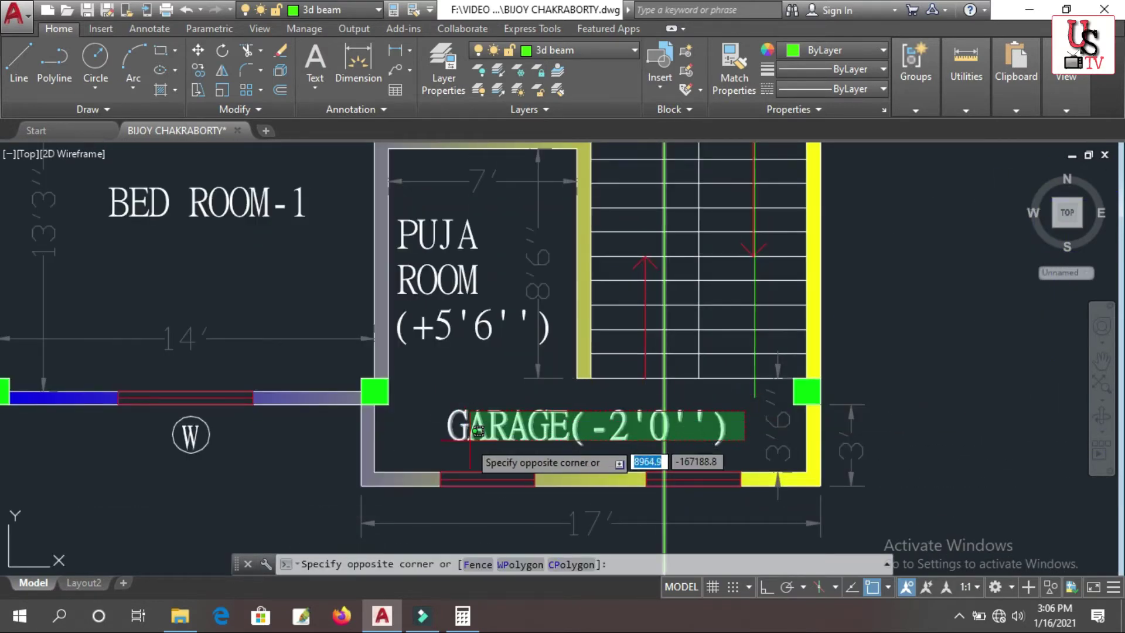
left_click(454, 433)
key("Escape")
key("Escape")
- Highlight the puja room label, clear the selection, and compare the floor levels marked for the puja room and the garage
scroll(511, 375, "down", 2)
scroll(512, 328, "up", 2)
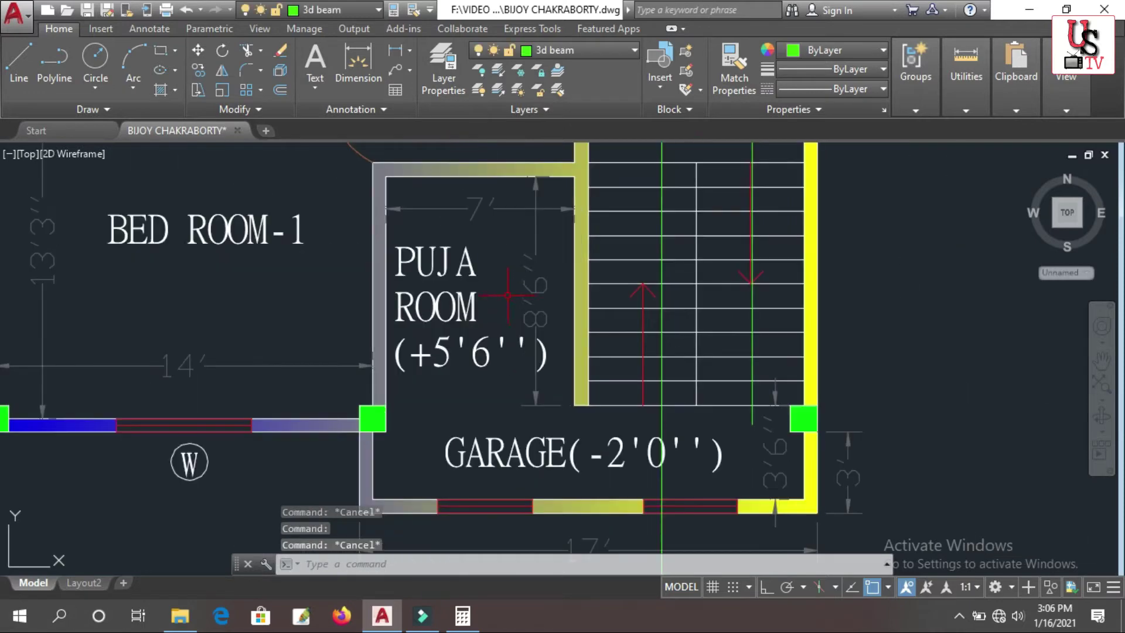
scroll(472, 364, "up", 2)
left_click(482, 394)
left_click(425, 327)
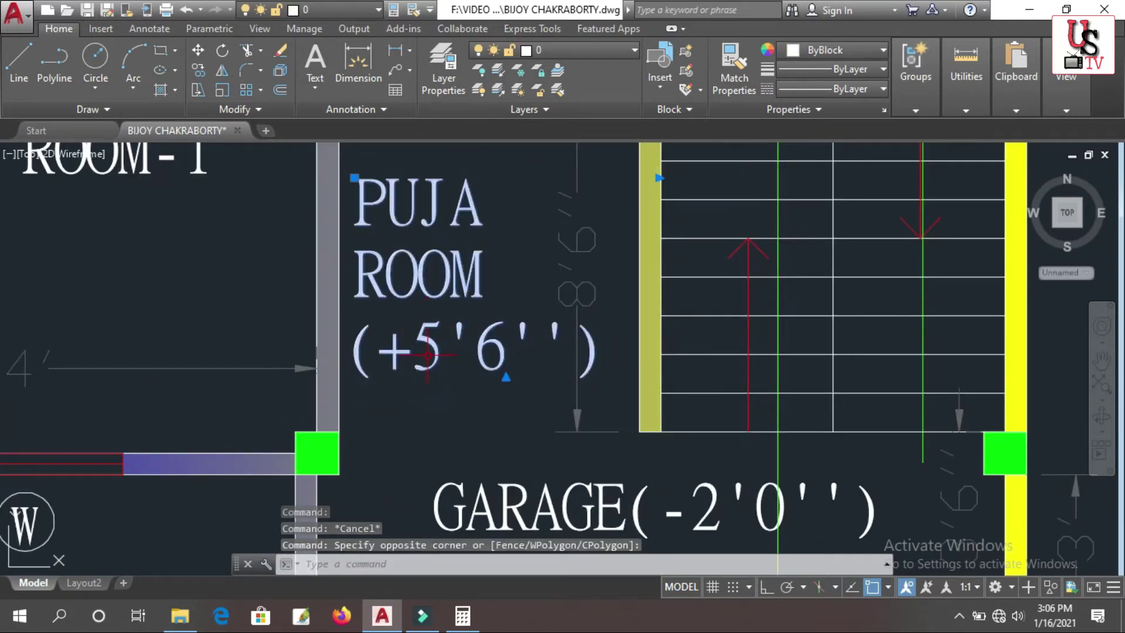
scroll(527, 342, "down", 5)
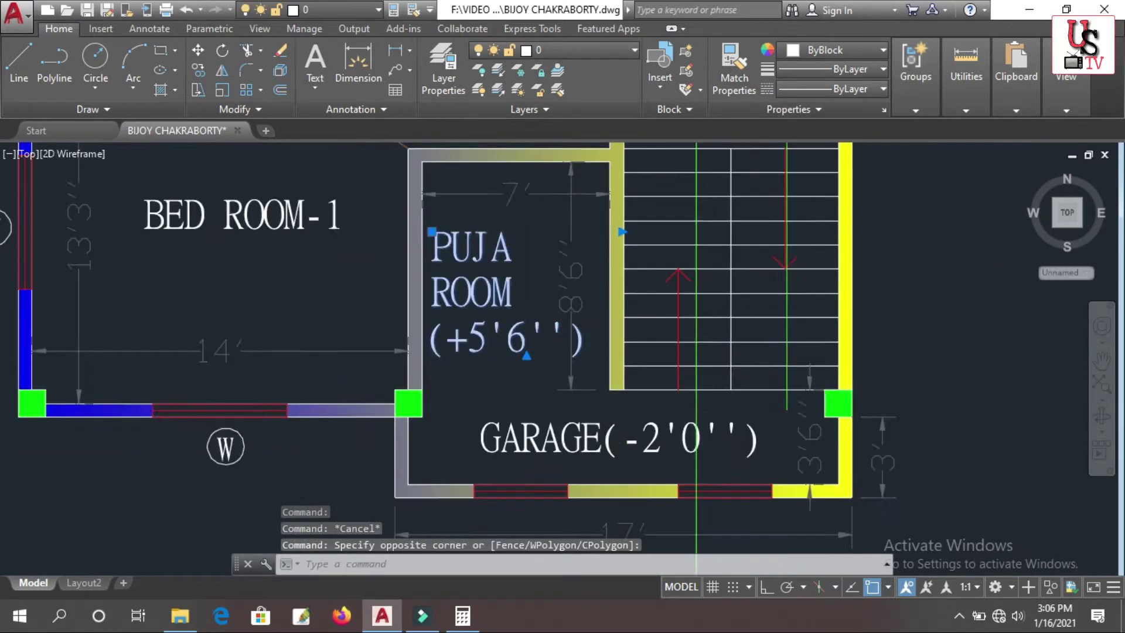
key("Escape")
scroll(551, 349, "up", 2)
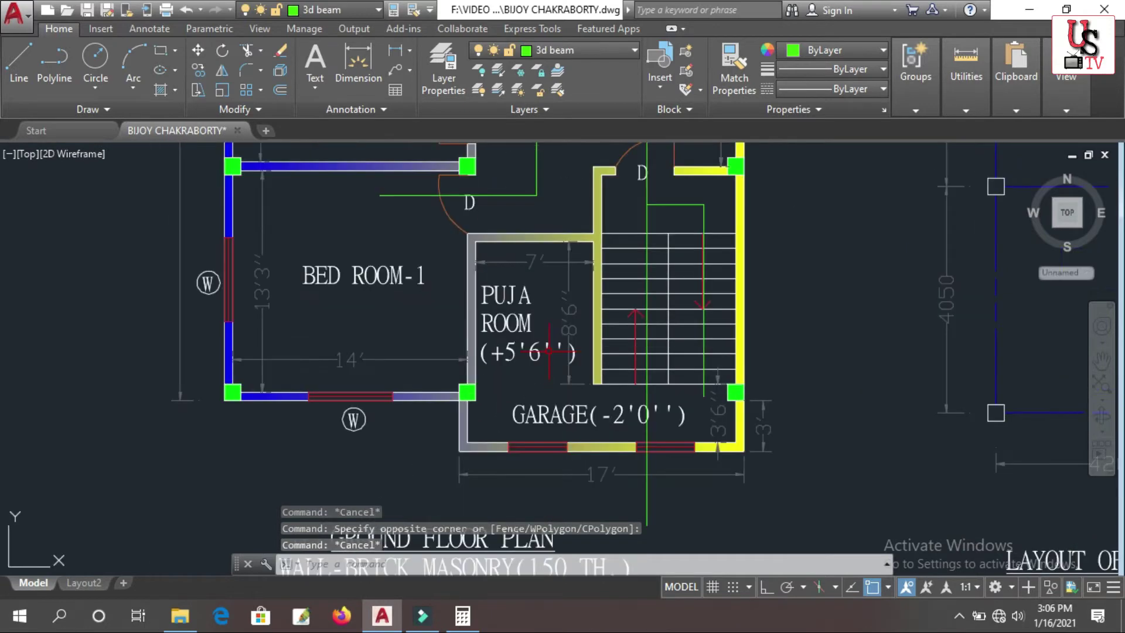
scroll(549, 351, "down", 2)
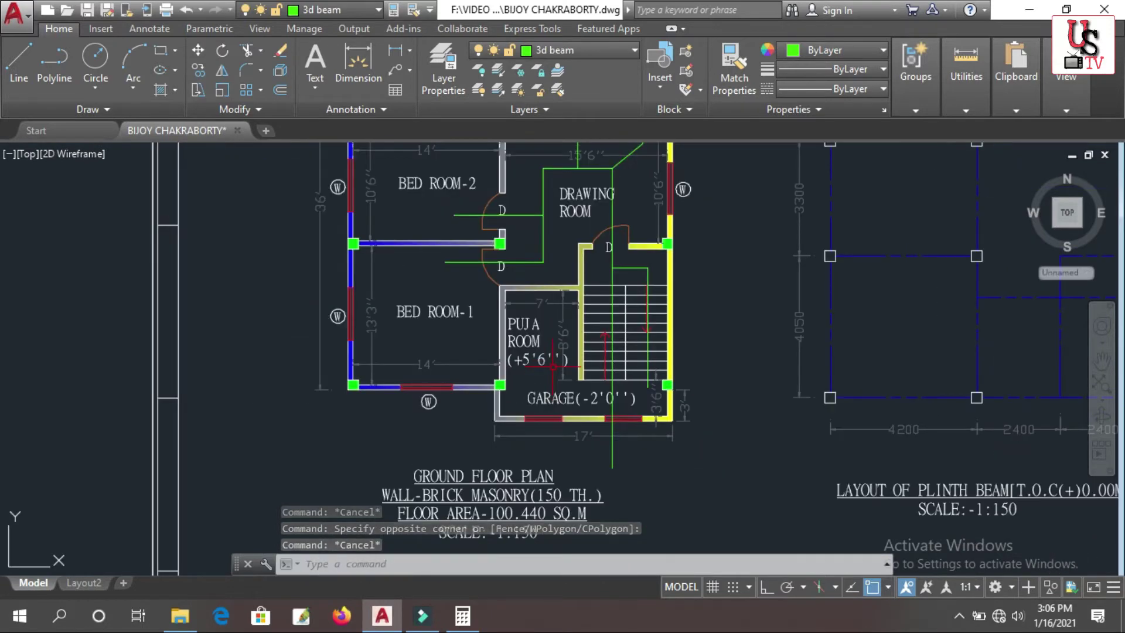
scroll(551, 367, "up", 4)
scroll(548, 372, "up", 2)
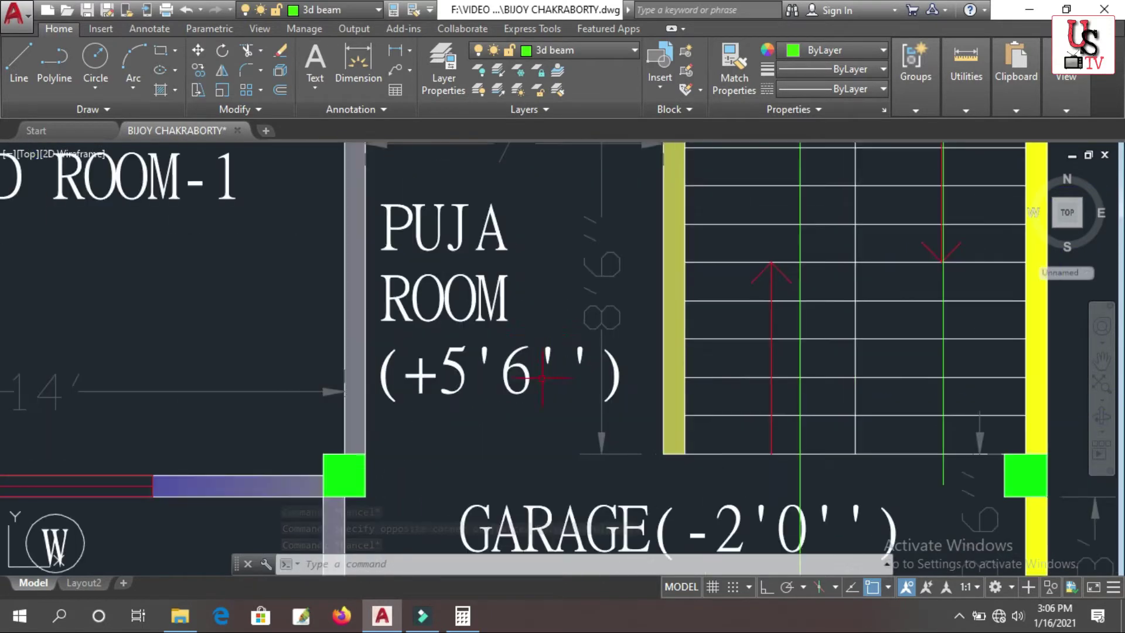
scroll(507, 288, "down", 2)
scroll(547, 395, "up", 2)
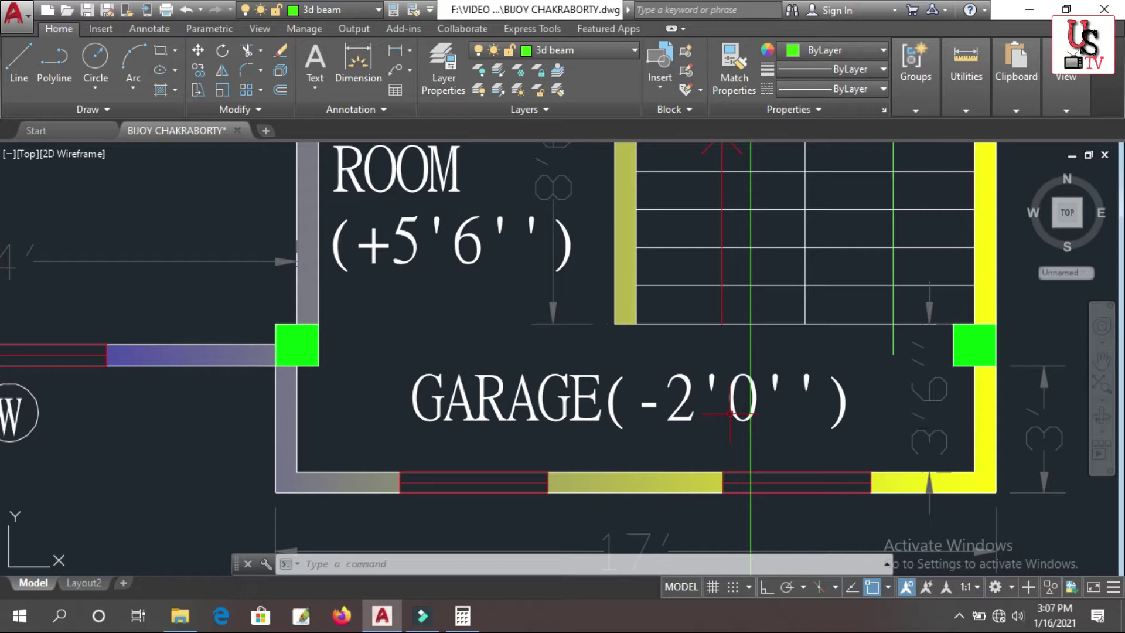
- Draw a connected line from the lower end of the staircase route across the garage and up into the puja room
scroll(673, 402, "down", 4)
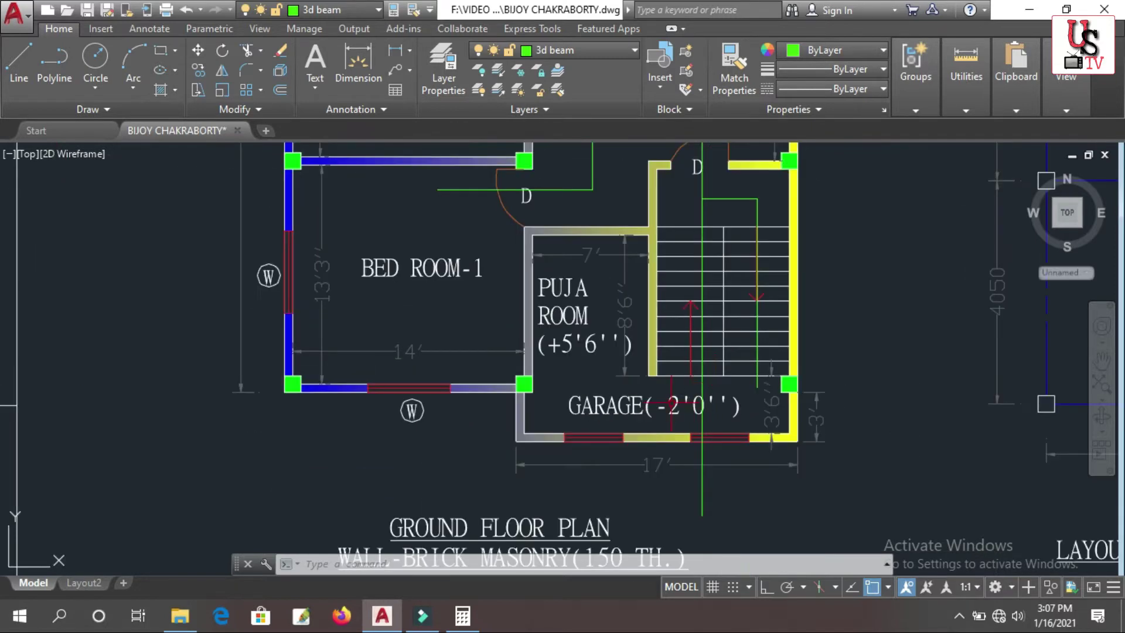
type("l")
key("Return")
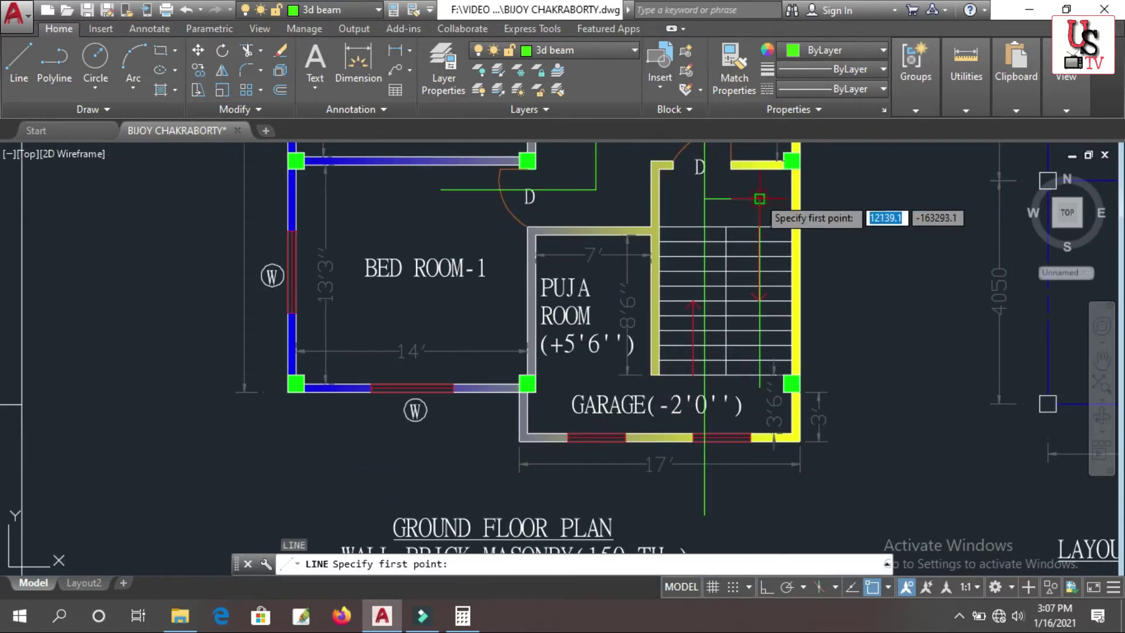
left_click(756, 386)
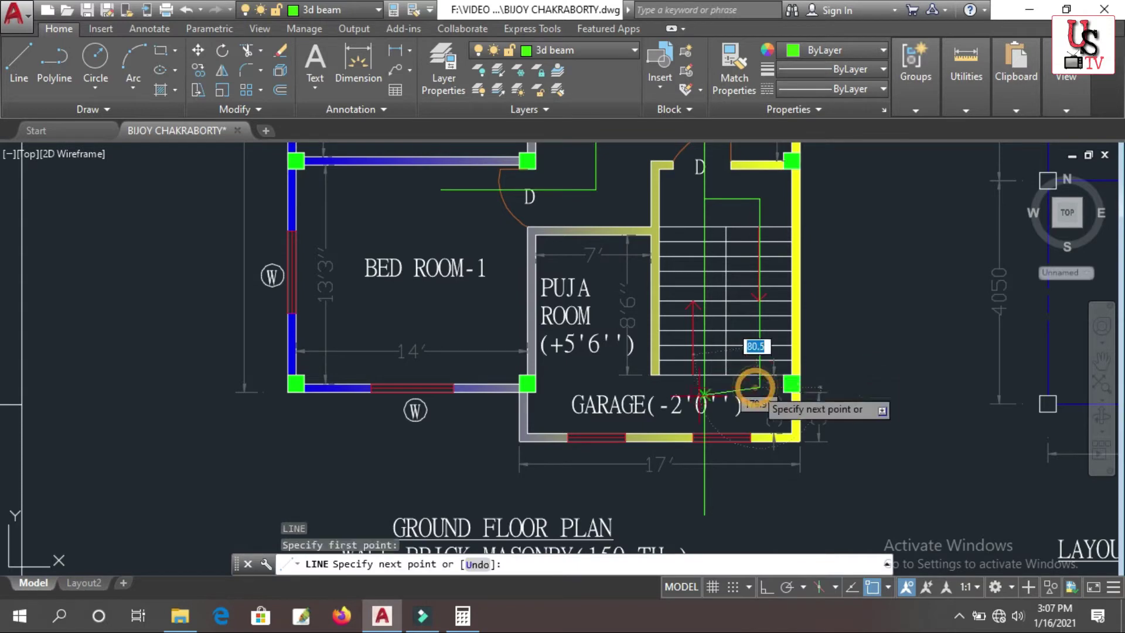
scroll(614, 384, "up", 5)
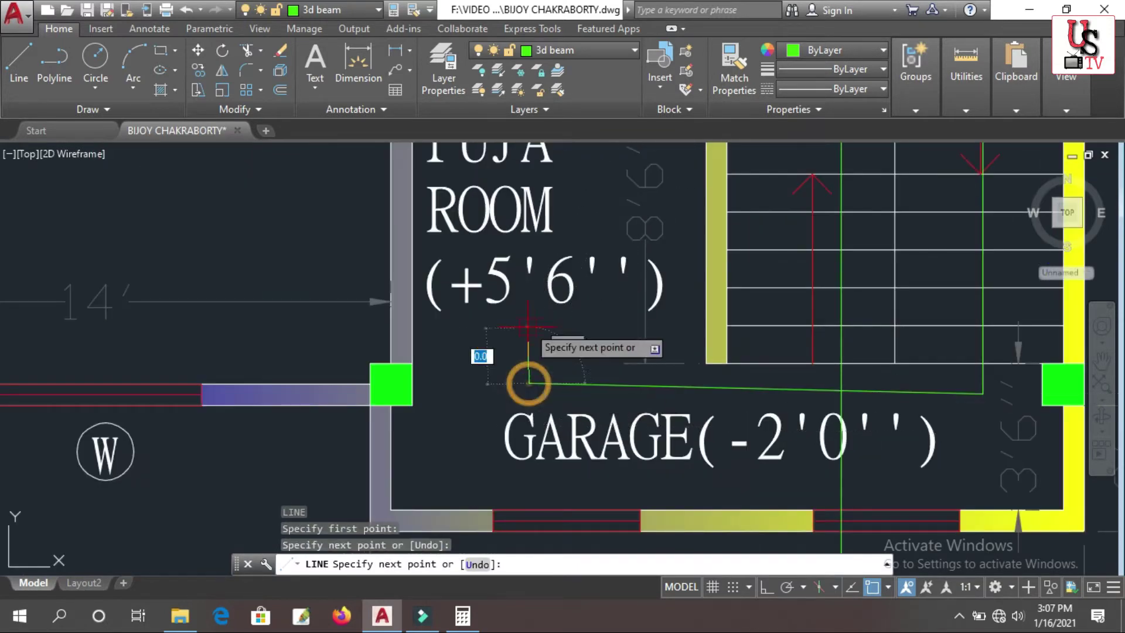
left_click(533, 320)
key("Return")
scroll(532, 320, "down", 10)
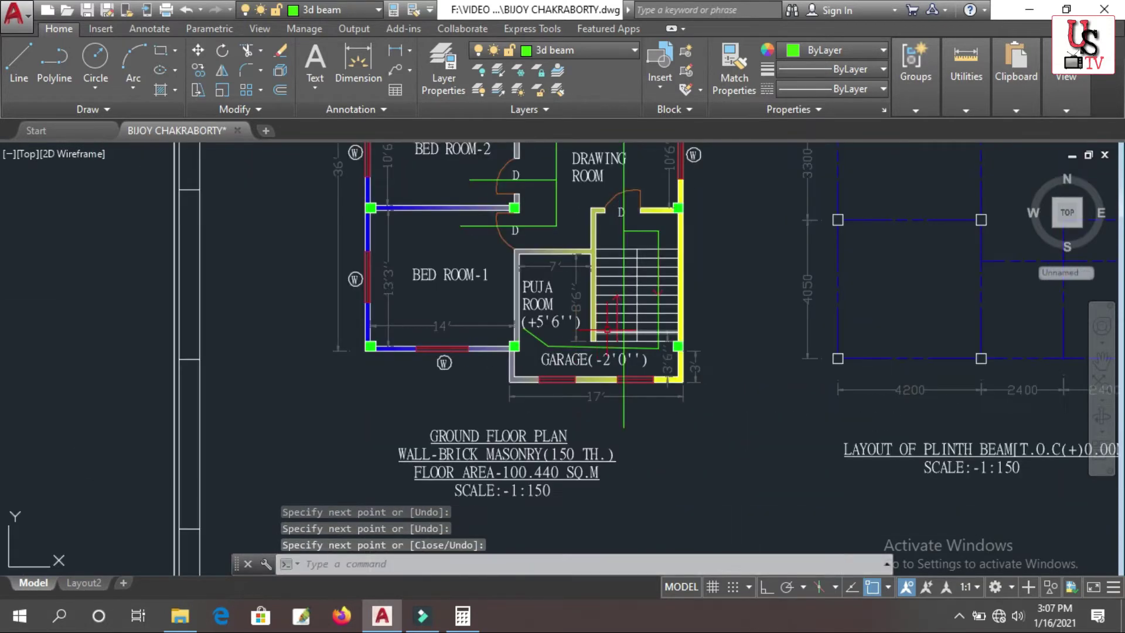
- Examine the front elevation above the ground floor plan on the second sheet, including its height dimensions
scroll(639, 243, "down", 5)
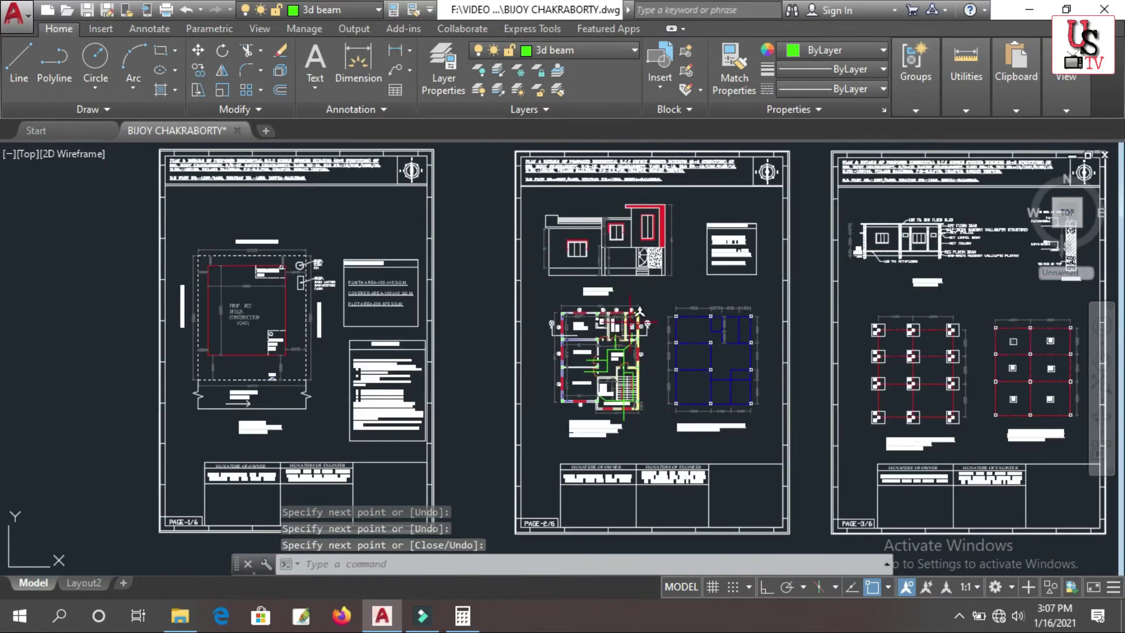
scroll(639, 243, "up", 4)
scroll(639, 243, "down", 4)
scroll(615, 279, "up", 6)
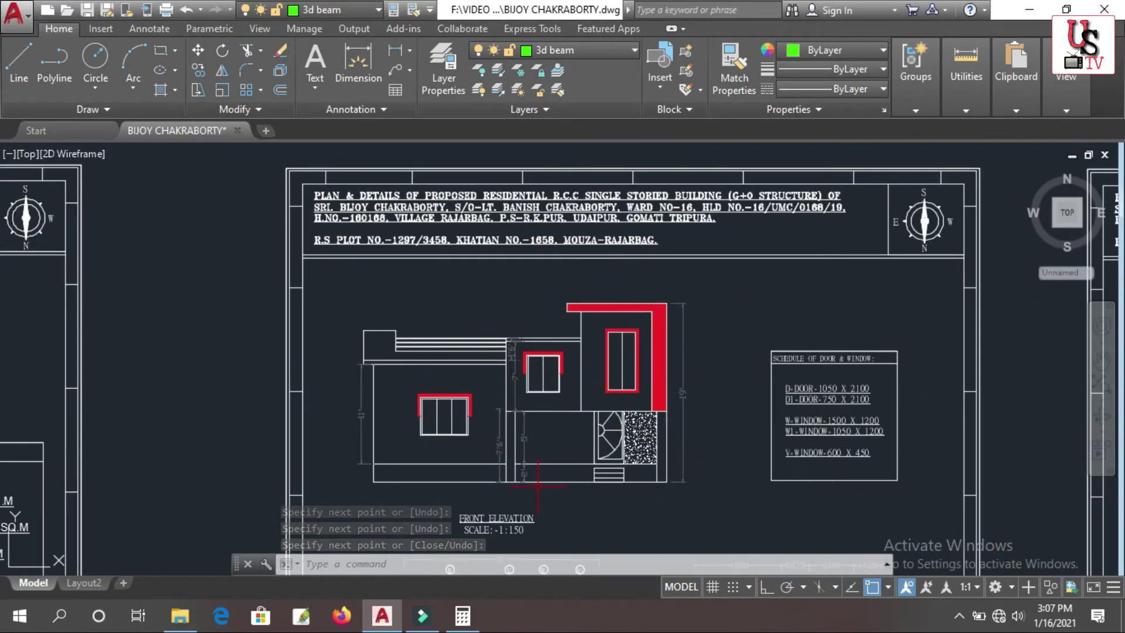
scroll(526, 317, "up", 2)
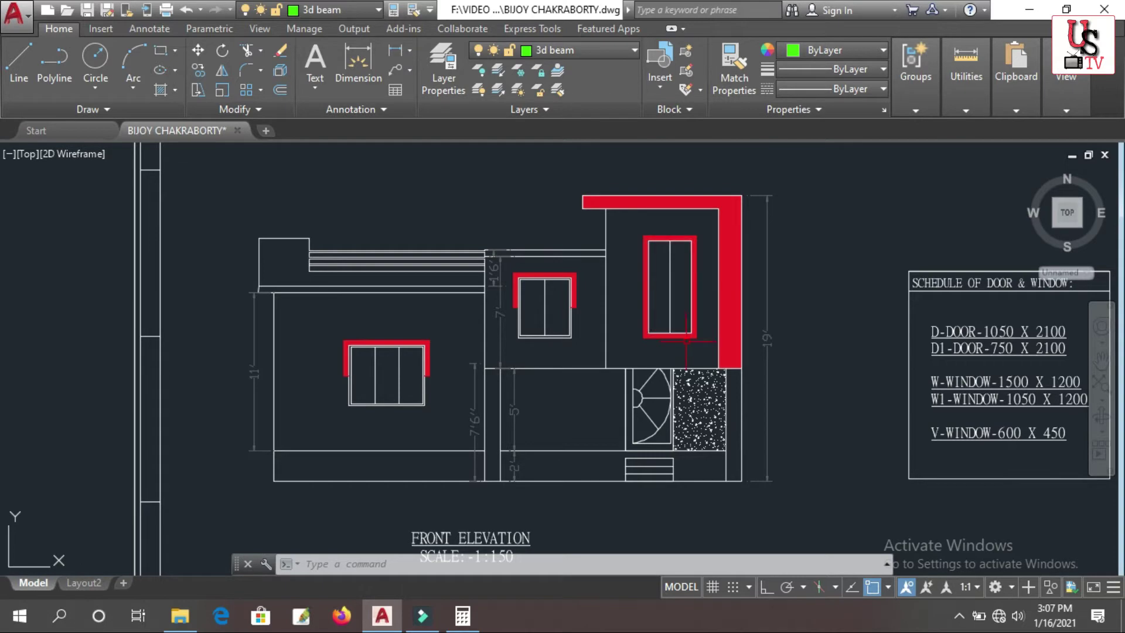
scroll(647, 369, "down", 5)
scroll(595, 390, "up", 5)
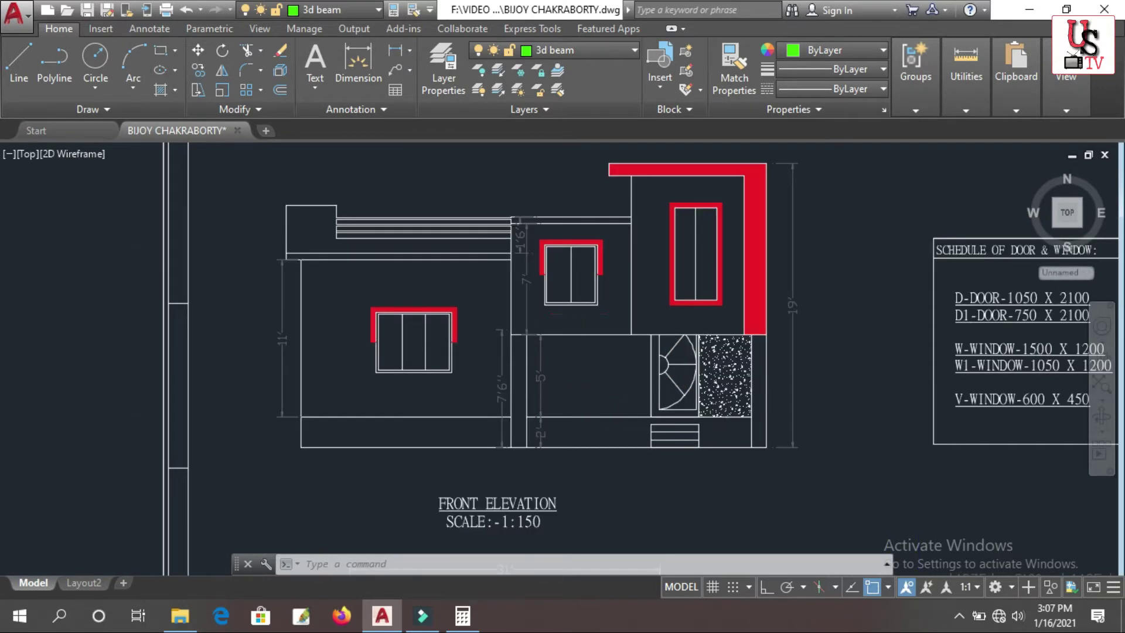
scroll(589, 368, "up", 2)
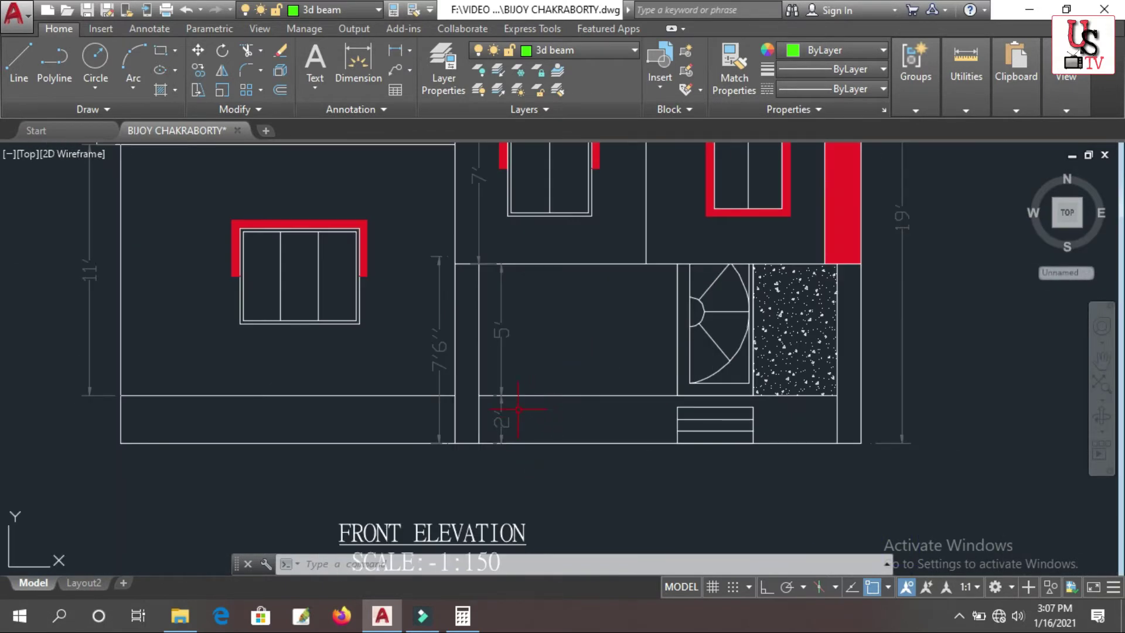
- Highlight the 2' plinth height dimension on the front elevation, and clear the selection
scroll(518, 409, "up", 2)
left_click(517, 443)
left_click(482, 407)
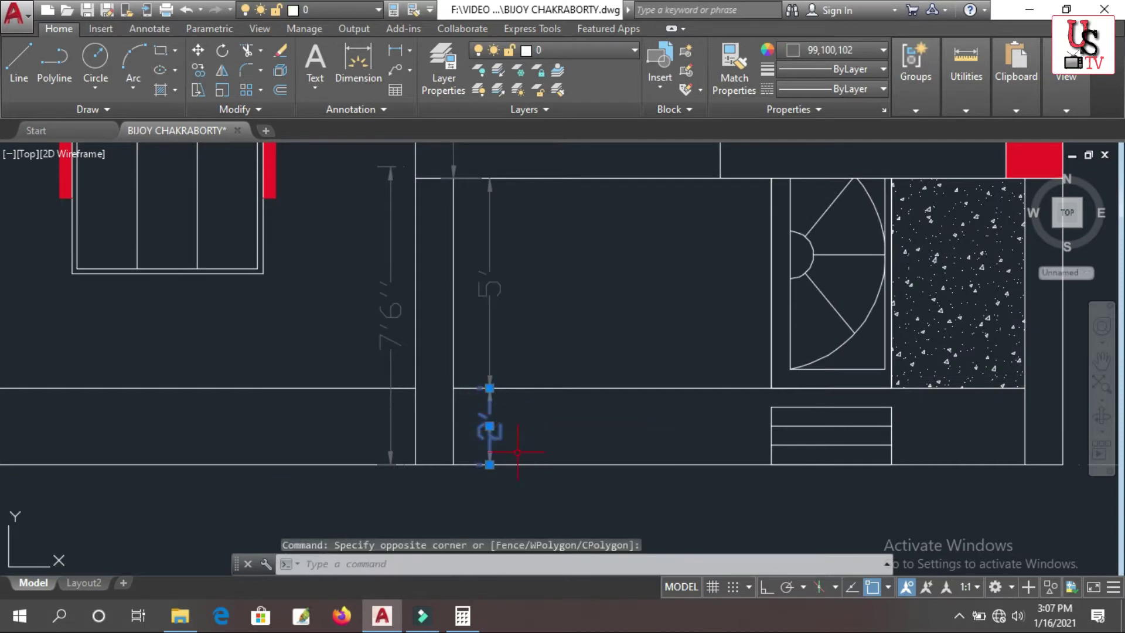
left_click(549, 388)
key("Escape")
scroll(557, 346, "up", 2)
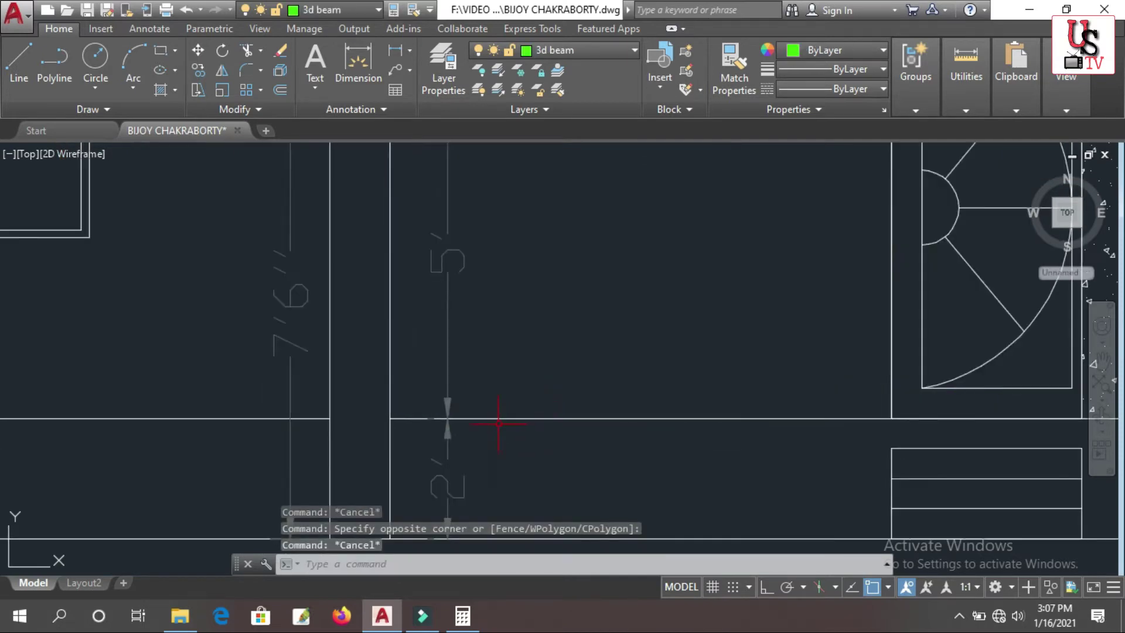
- Highlight the 5' dimension above the plinth line and examine the floor line at its upper end
scroll(500, 419, "down", 4)
left_click(493, 354)
left_click(480, 314)
scroll(505, 293, "up", 2)
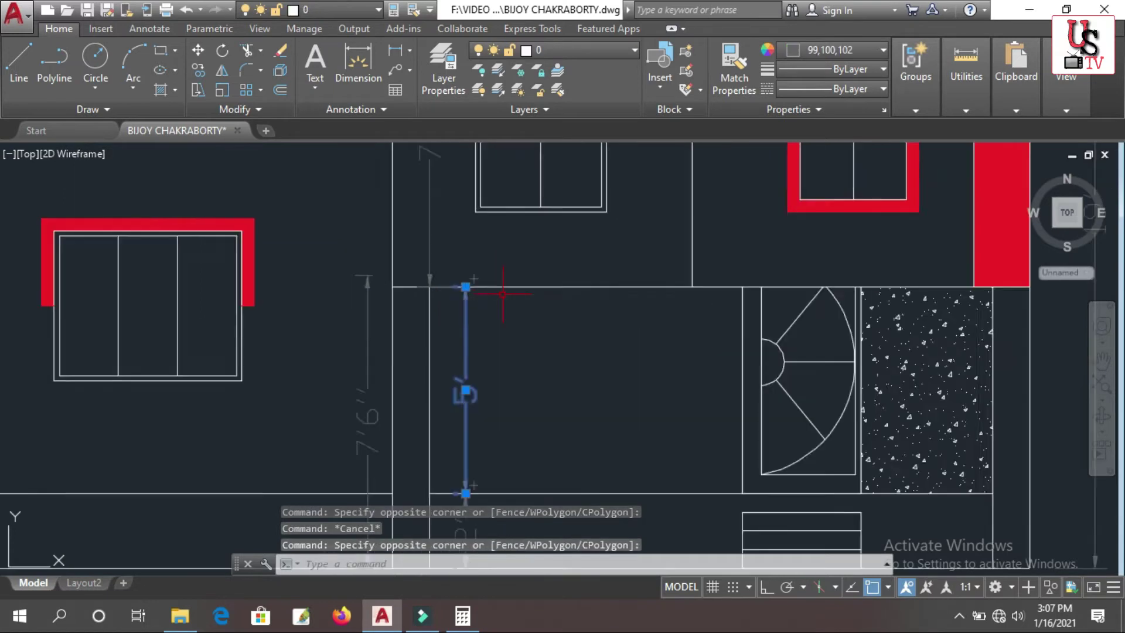
scroll(505, 293, "up", 2)
scroll(523, 302, "down", 2)
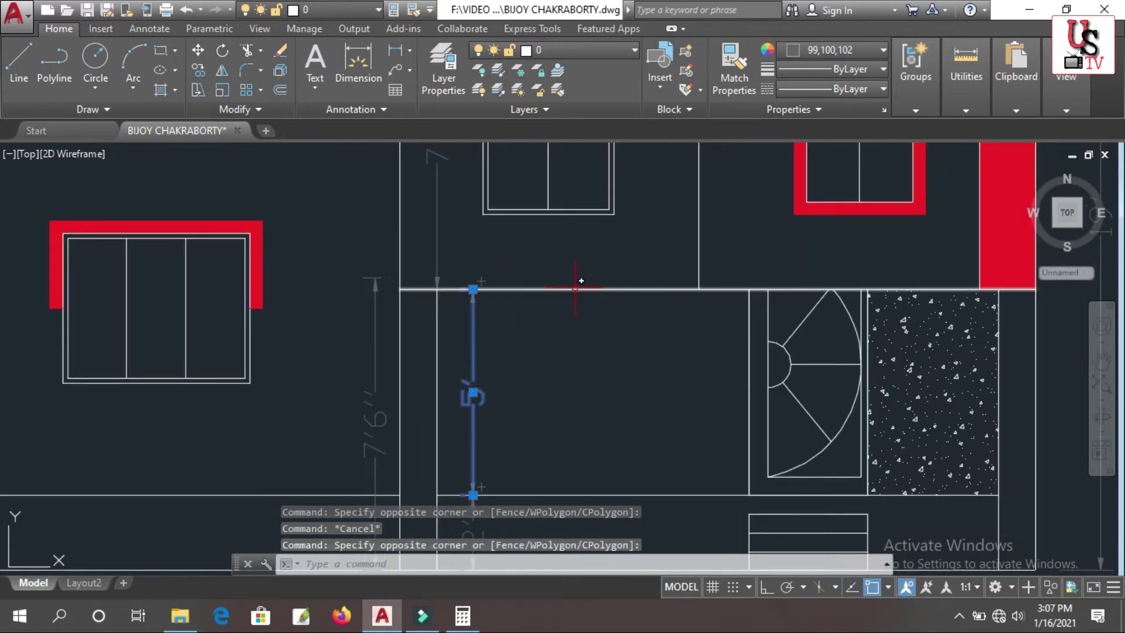
scroll(516, 327, "down", 4)
scroll(487, 327, "up", 4)
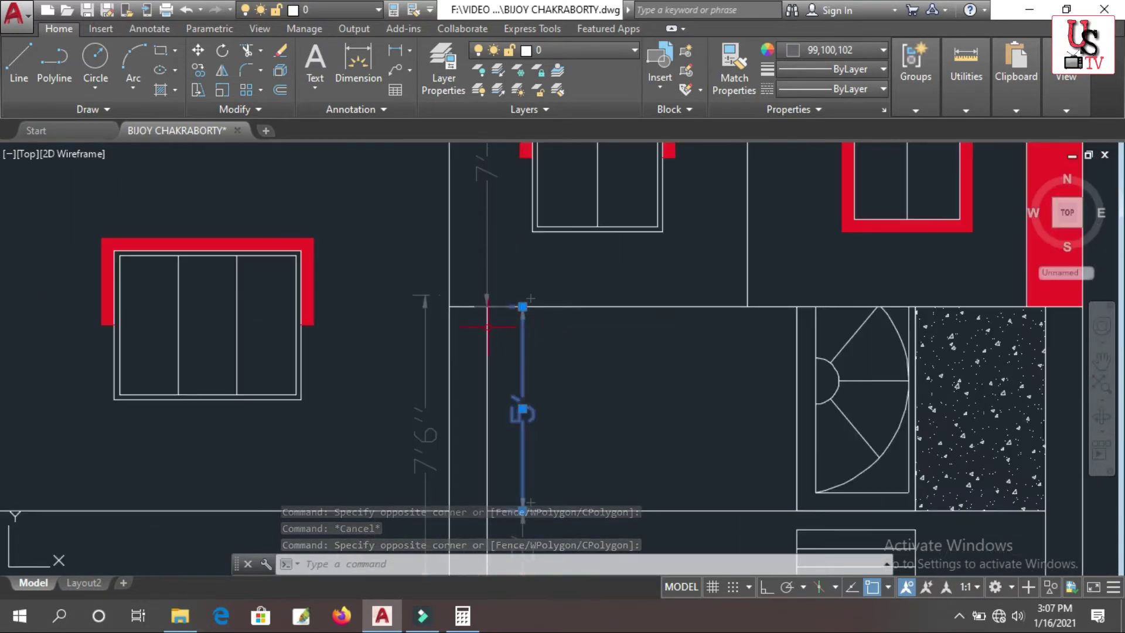
- Highlight the 7'6'' vertical dimension beside the 5' one, together with the plinth line
scroll(434, 307, "up", 6)
left_click(427, 299)
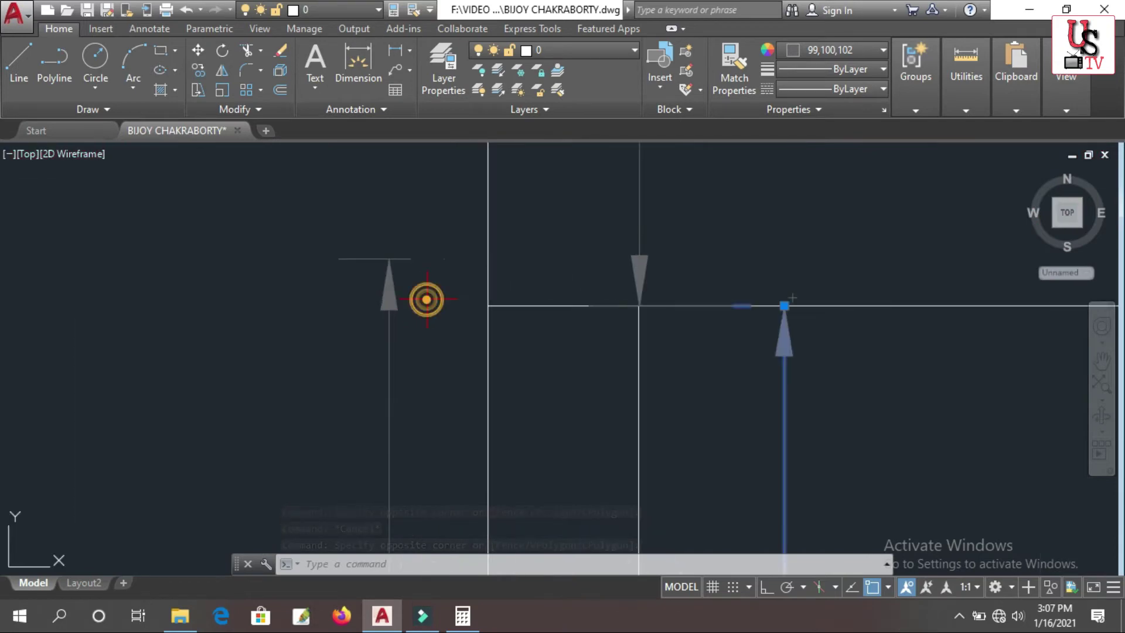
left_click(376, 232)
scroll(387, 249, "down", 3)
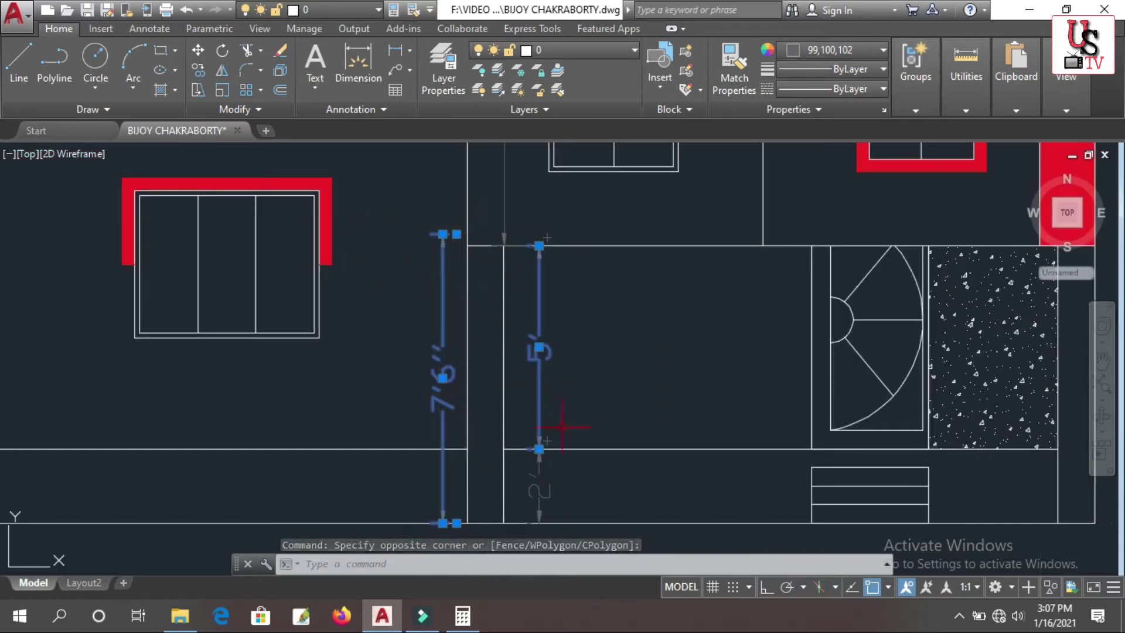
left_click(598, 439)
left_click(575, 463)
- Compare the puja room and garage floor levels on the ground floor plan with the heights on the front elevation
scroll(567, 349, "down", 2)
scroll(567, 350, "down", 8)
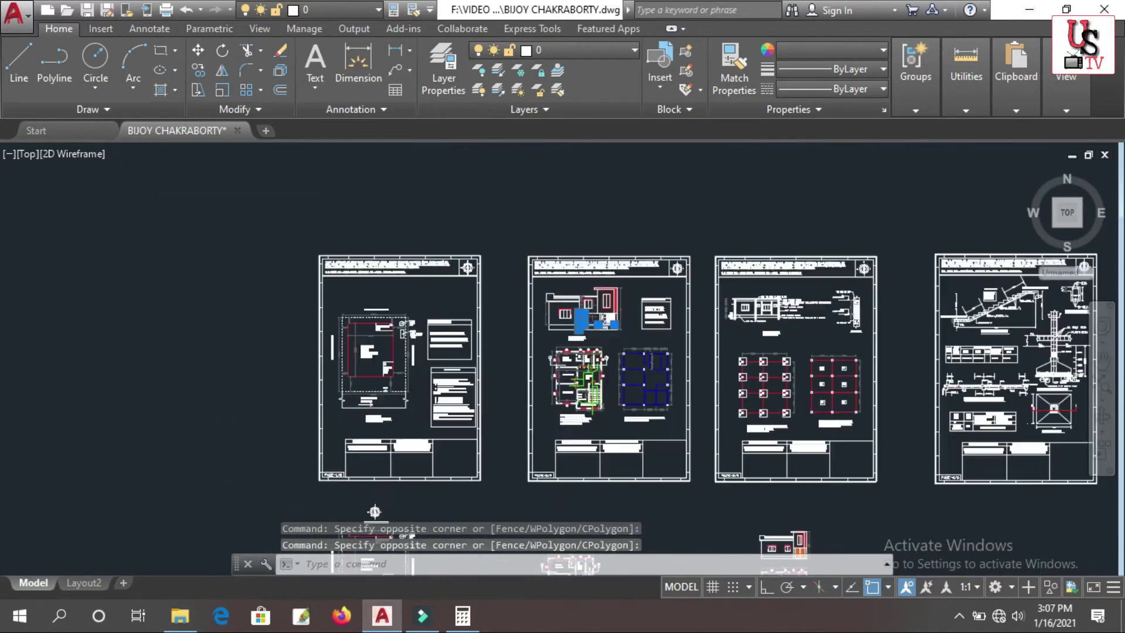
scroll(549, 456, "up", 10)
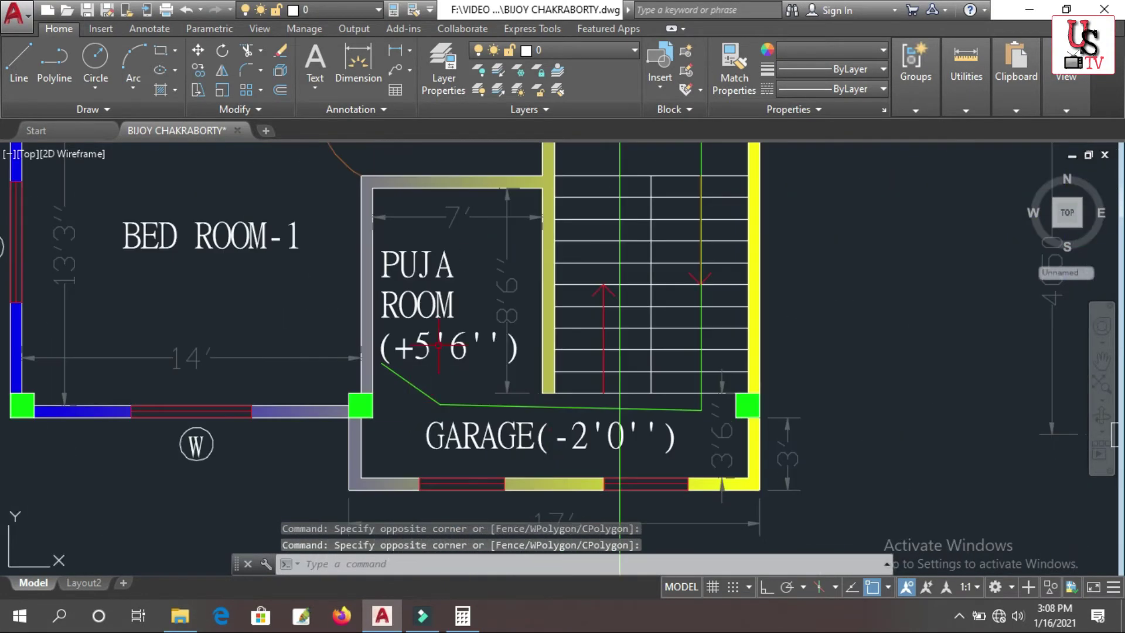
scroll(446, 346, "down", 8)
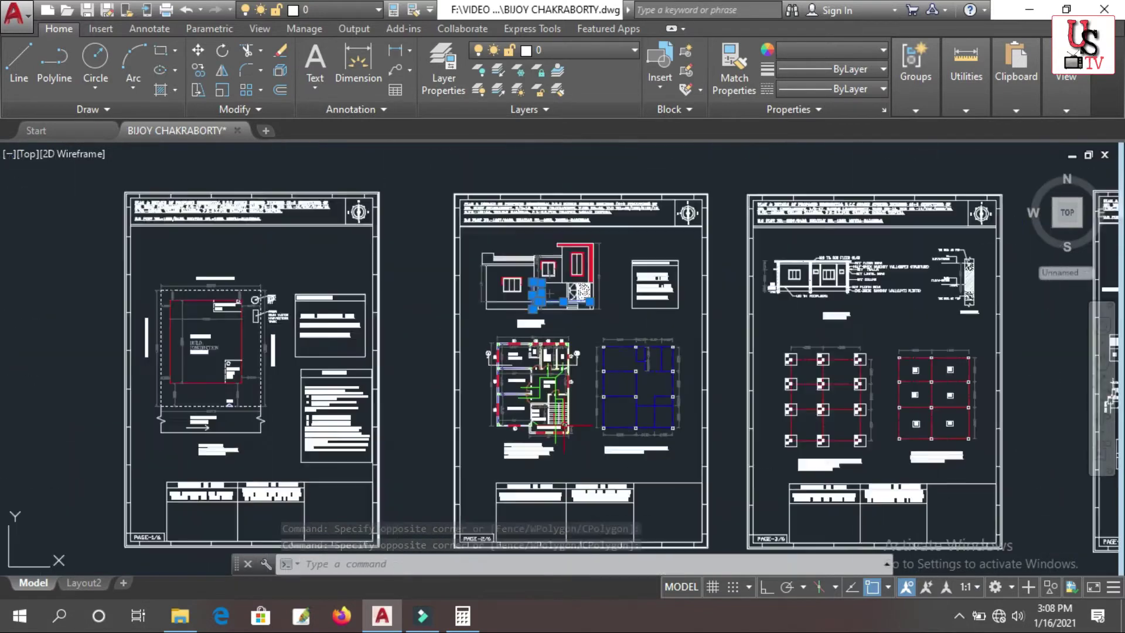
scroll(488, 363, "up", 8)
scroll(490, 359, "up", 2)
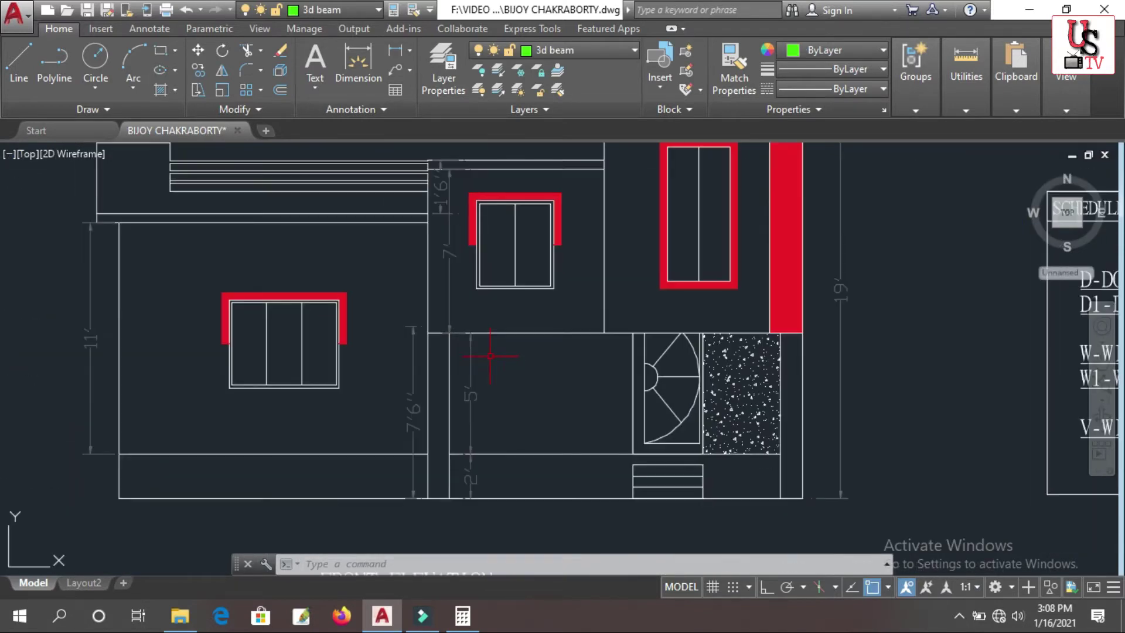
scroll(490, 356, "down", 2)
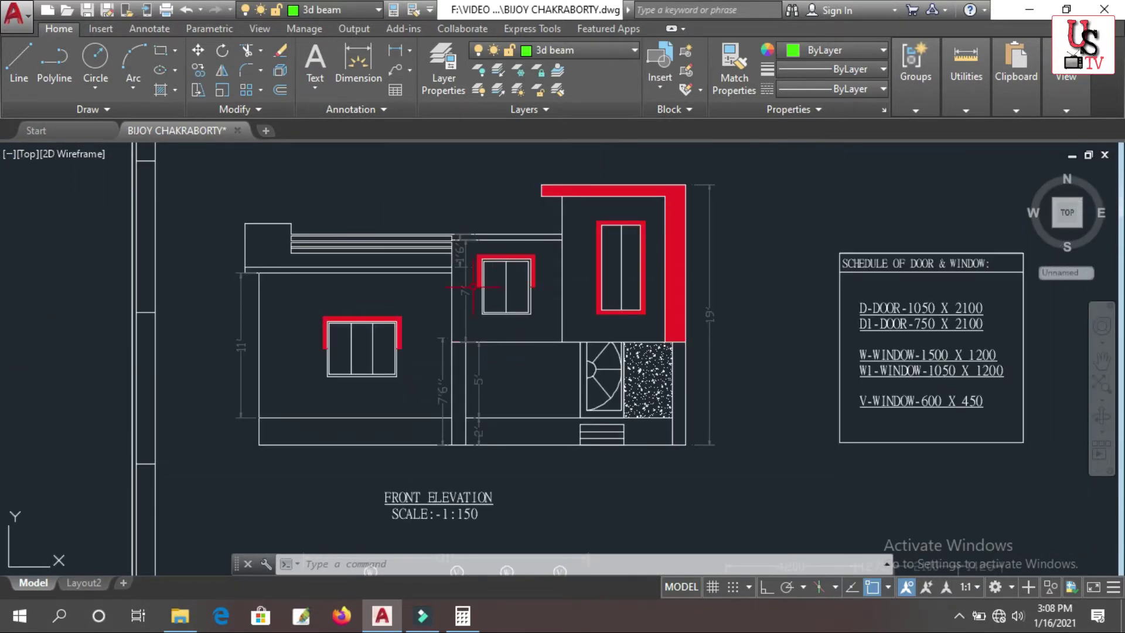
scroll(513, 404, "up", 2)
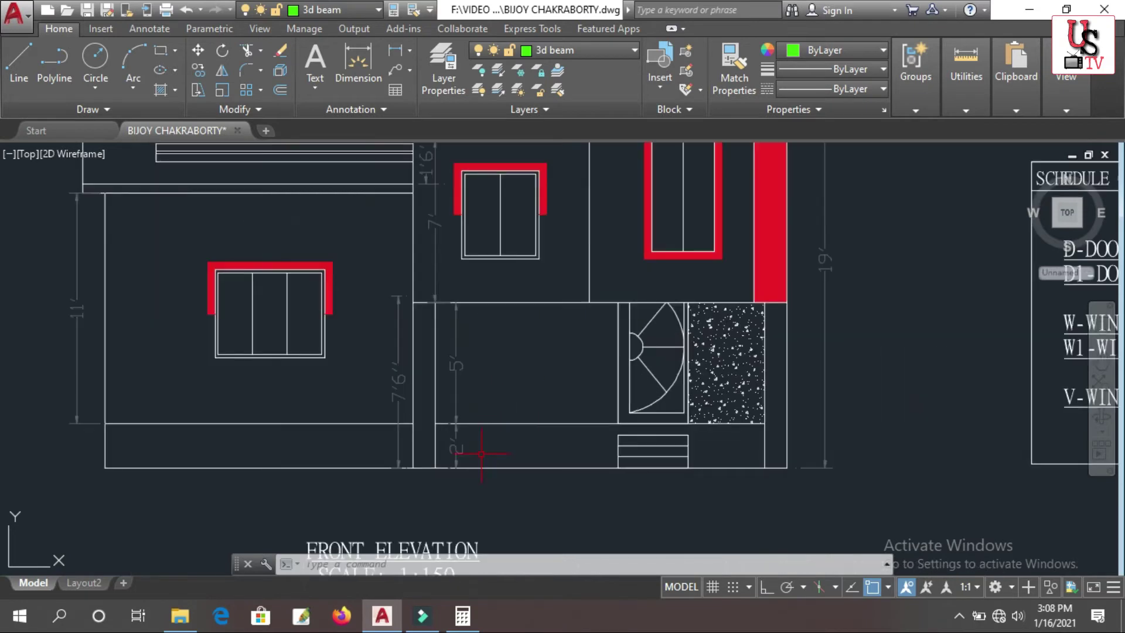
scroll(482, 453, "up", 2)
scroll(511, 404, "down", 4)
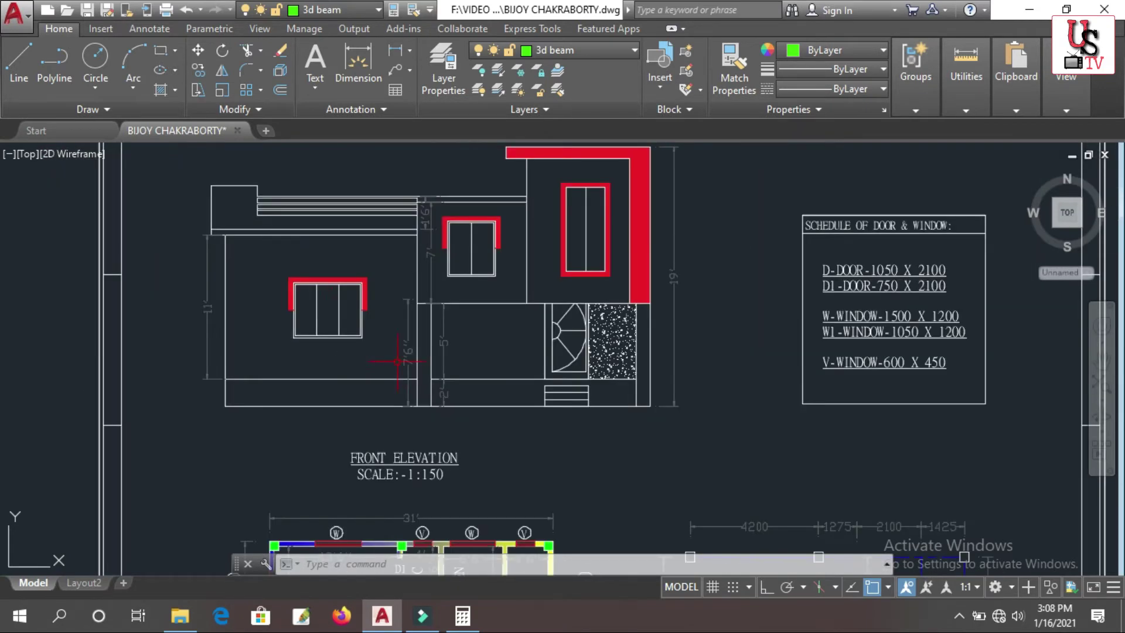
- Stretch the upper end of the front elevation's 11' dimension to the roof slab's upper line, and clear the selection
scroll(246, 238, "up", 2)
scroll(189, 292, "up", 2)
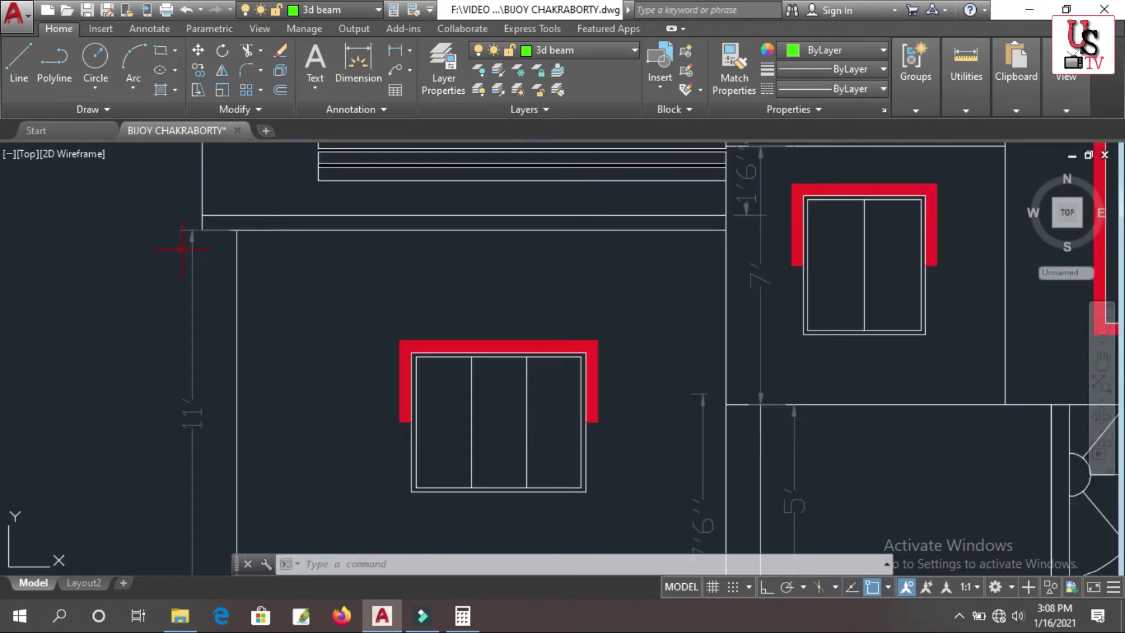
left_click(193, 266)
scroll(183, 231, "up", 3)
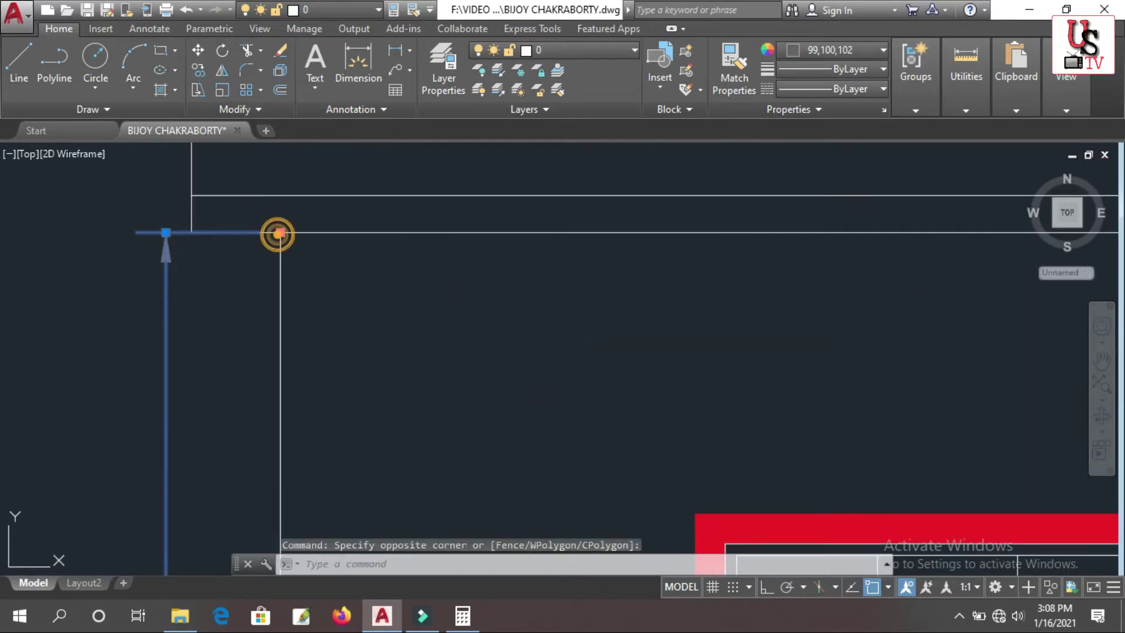
left_click(278, 233)
left_click(283, 194)
scroll(344, 209, "down", 5)
key("Escape")
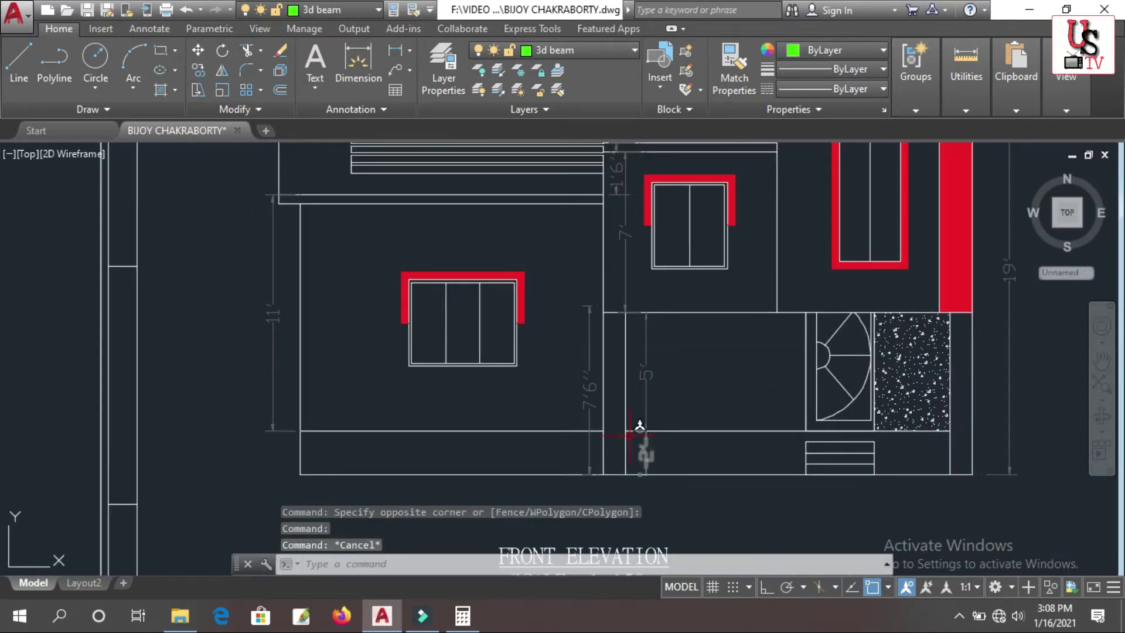
- Check the 2' plinth dimension and examine the heights around the small window above the garage on the front elevation
left_click(658, 427)
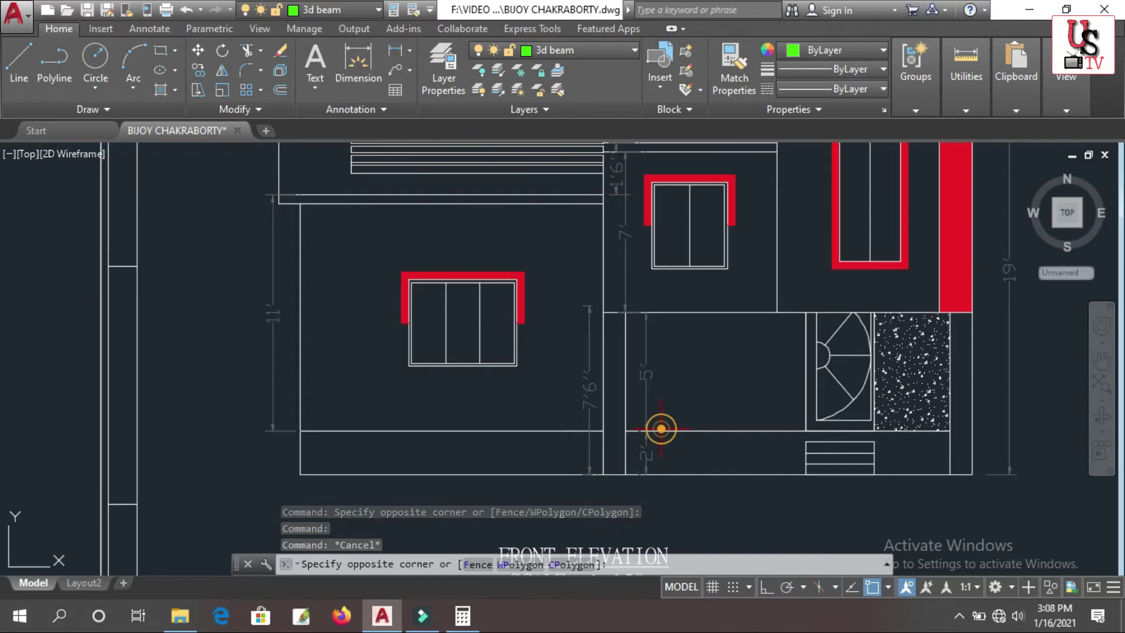
left_click(654, 458)
key("Escape")
key("Escape")
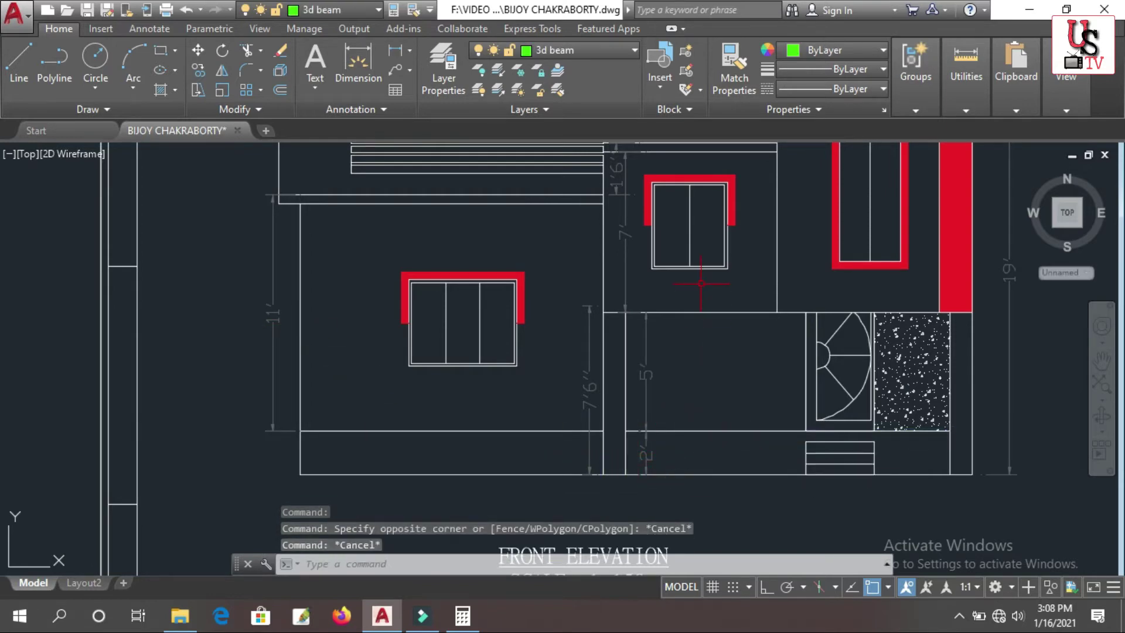
scroll(711, 382, "up", 2)
scroll(624, 405, "down", 2)
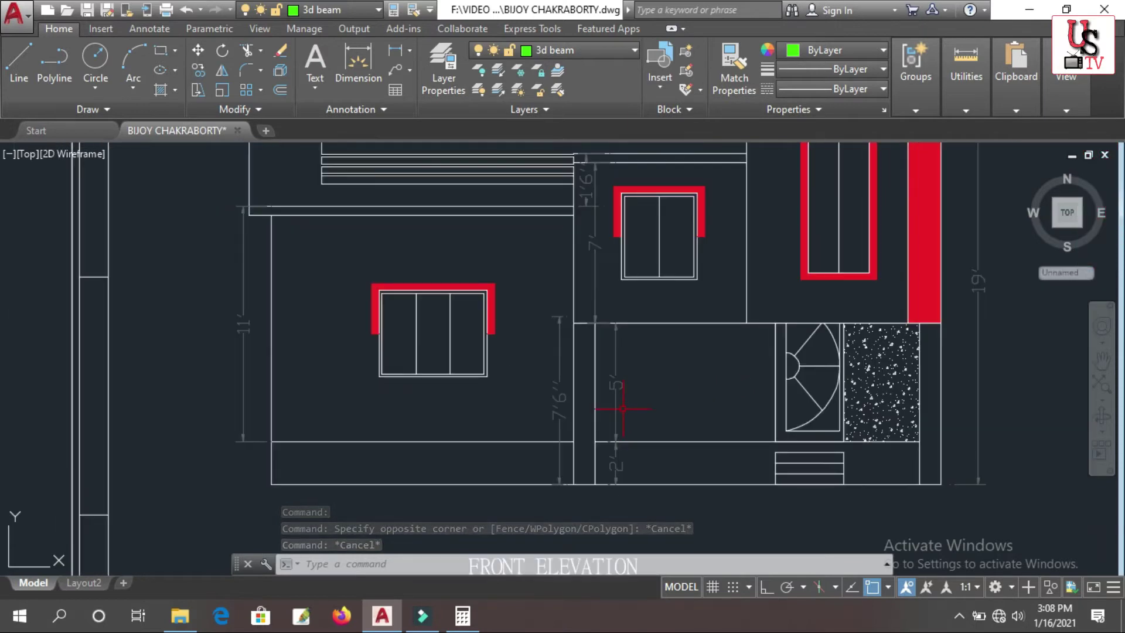
scroll(625, 406, "down", 2)
scroll(647, 338, "up", 2)
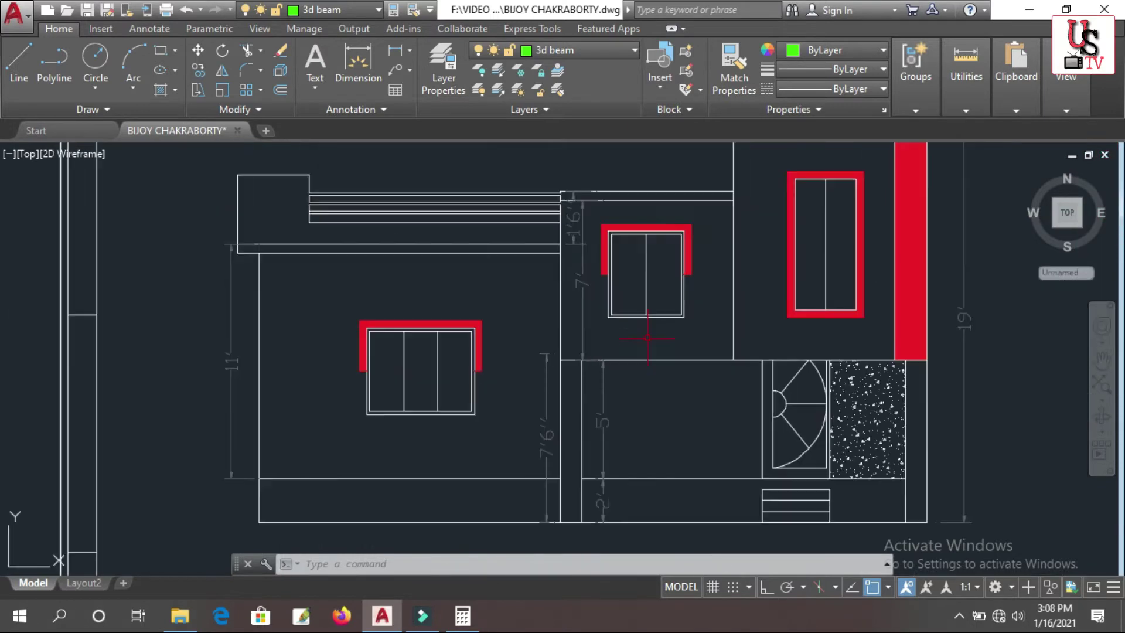
left_click(706, 338)
left_click(698, 254)
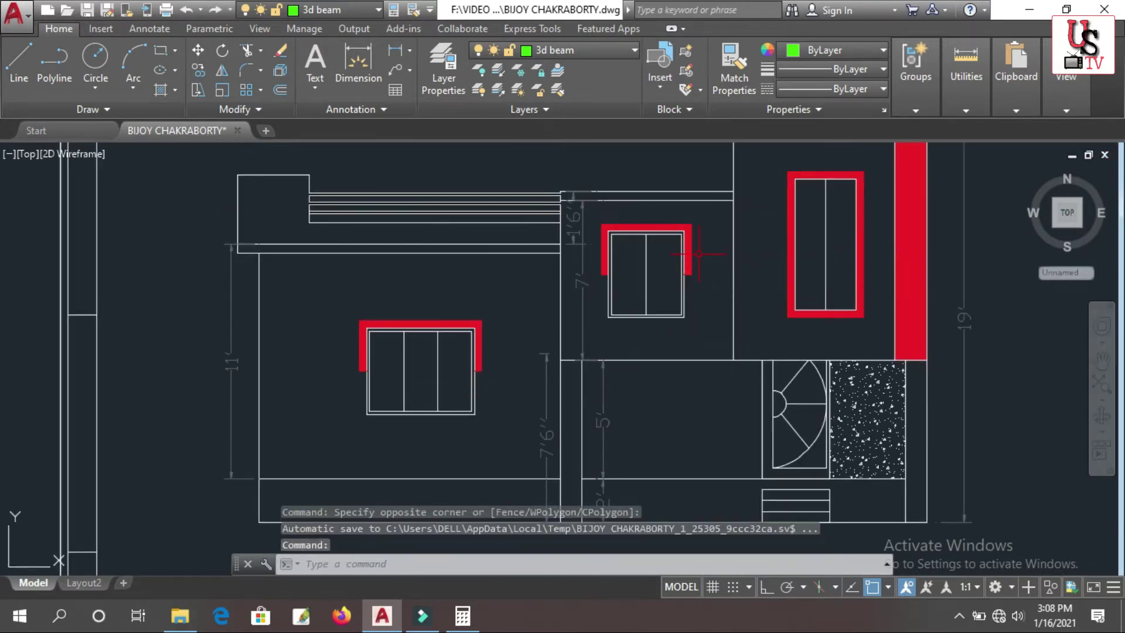
- Draw a line from below the entrance steps up into the entrance gate on the front elevation
scroll(699, 254, "down", 4)
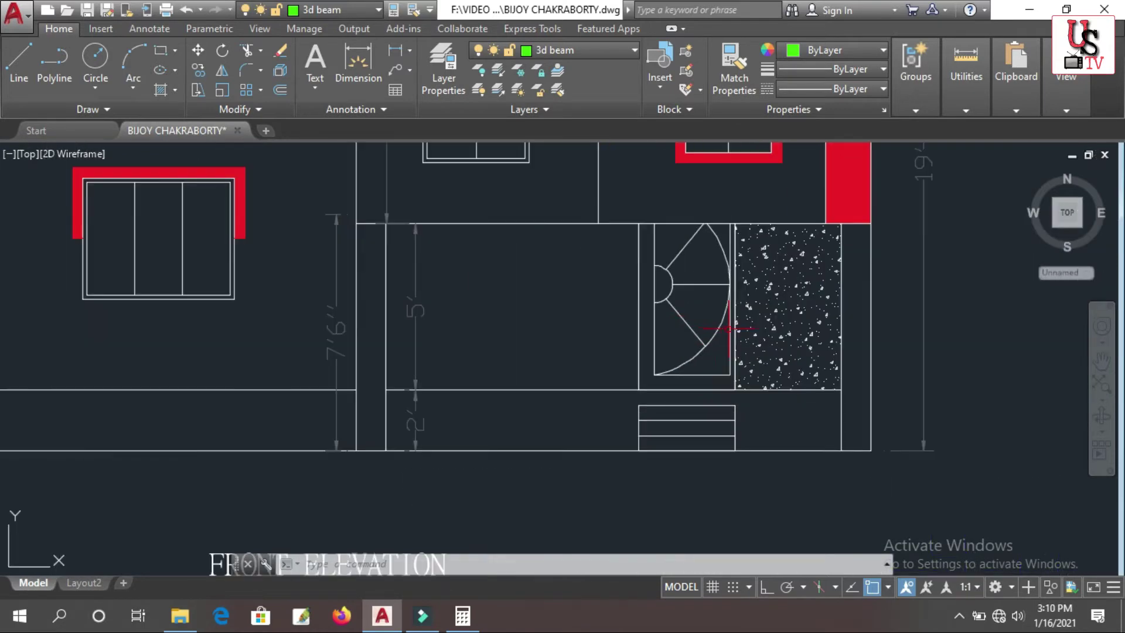
scroll(528, 352, "down", 1)
middle_click_drag(547, 292, 541, 277)
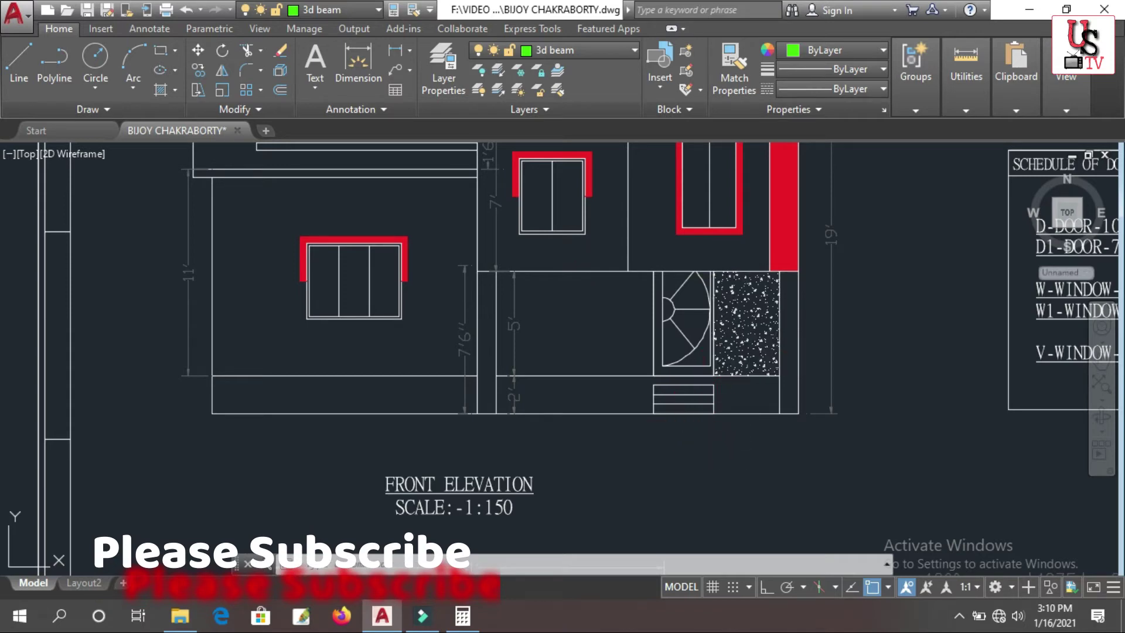
key("l")
key("Return")
left_click(697, 457)
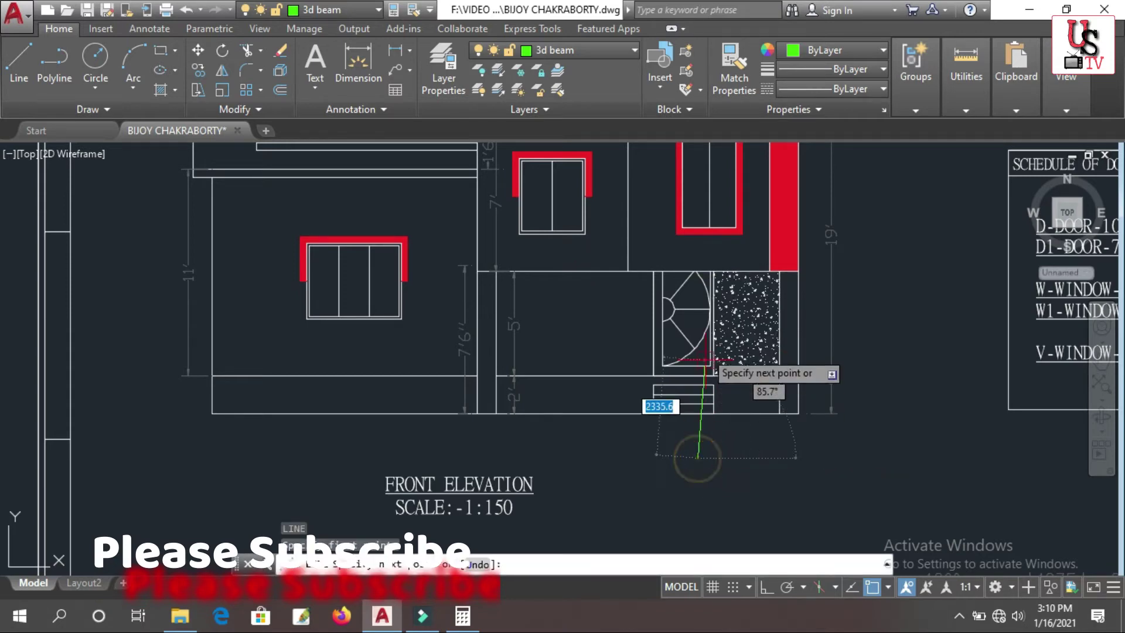
left_click(691, 334)
key("Return")
- Compare the entrance route on the ground floor plan with the front elevation, and look over the separate plan copies outside the sheets
scroll(694, 290, "down", 8)
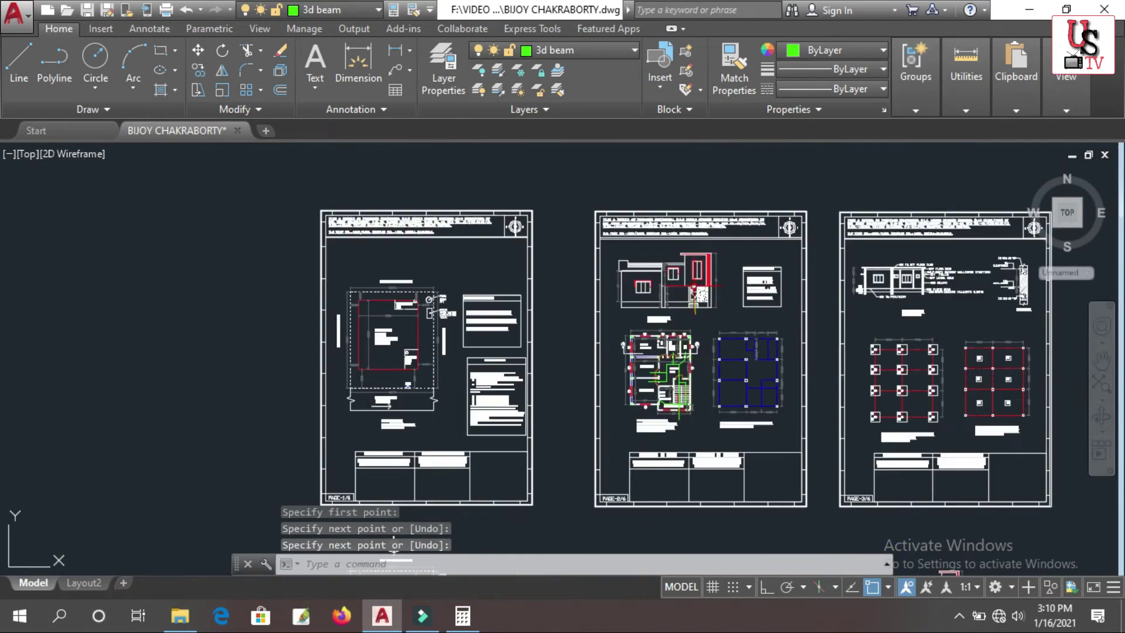
scroll(691, 286, "up", 7)
scroll(654, 324, "down", 2)
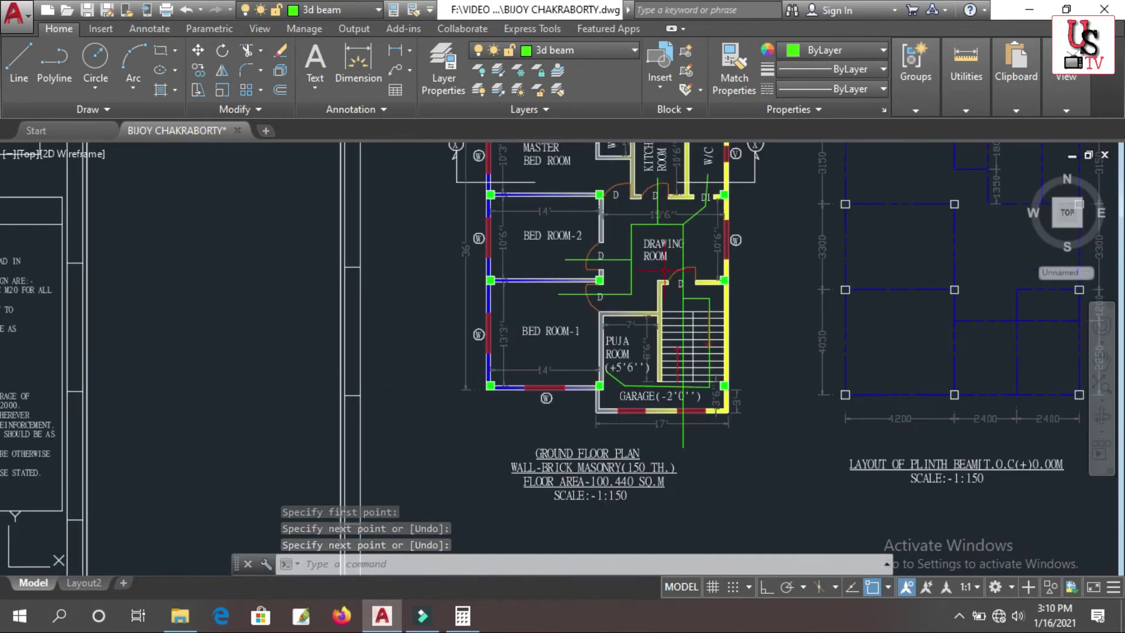
scroll(645, 293, "down", 4)
scroll(645, 293, "up", 4)
scroll(645, 293, "down", 4)
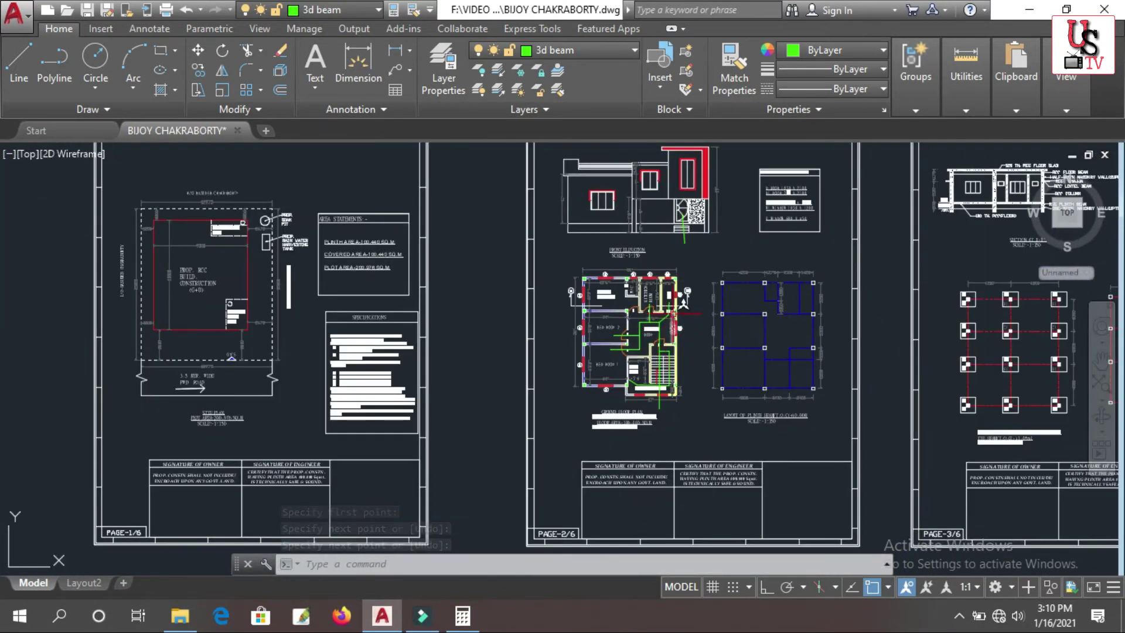
scroll(644, 293, "up", 1)
scroll(688, 258, "up", 2)
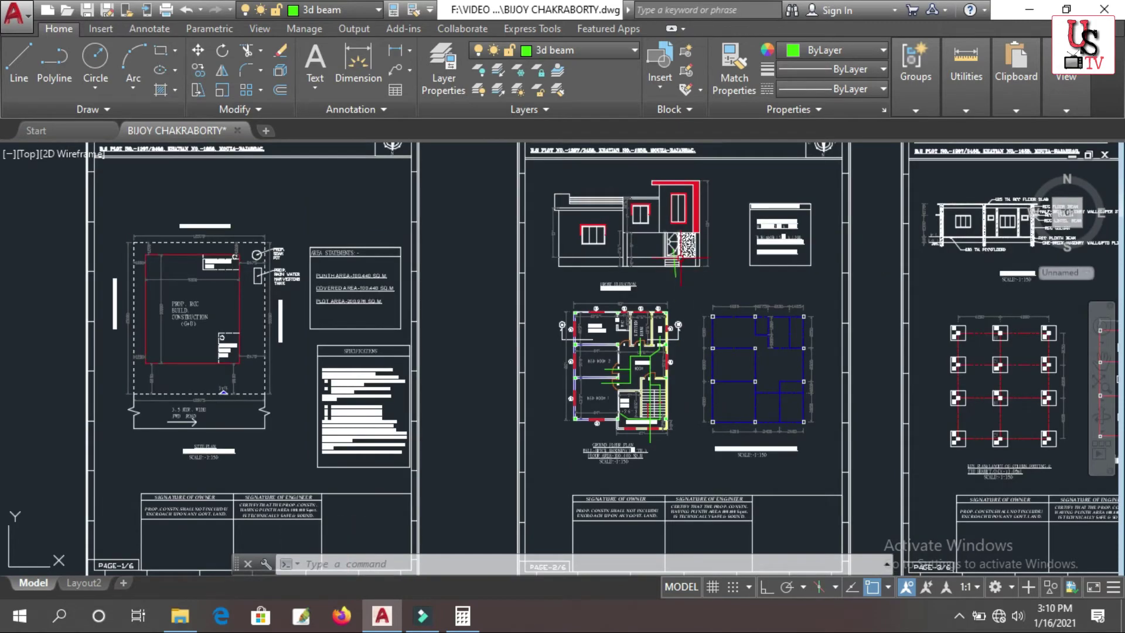
scroll(680, 257, "down", 5)
scroll(658, 371, "up", 6)
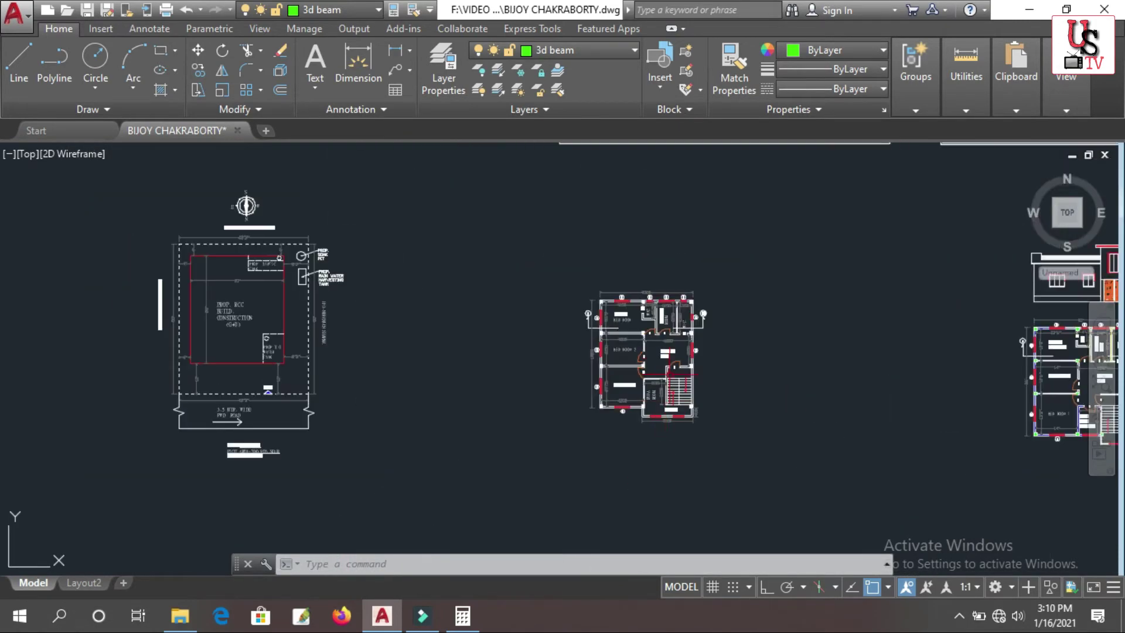
- Examine the separate ground floor plan copy with its front elevation, including the puja room and staircase
scroll(885, 377, "down", 6)
scroll(919, 351, "up", 6)
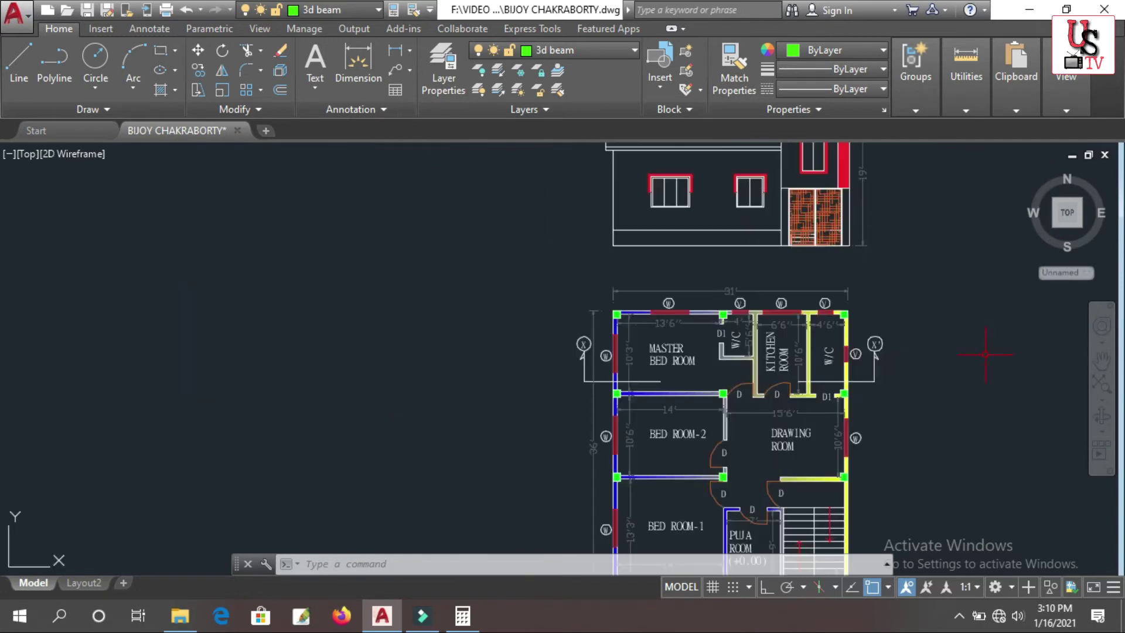
scroll(850, 317, "down", 2)
scroll(841, 491, "up", 5)
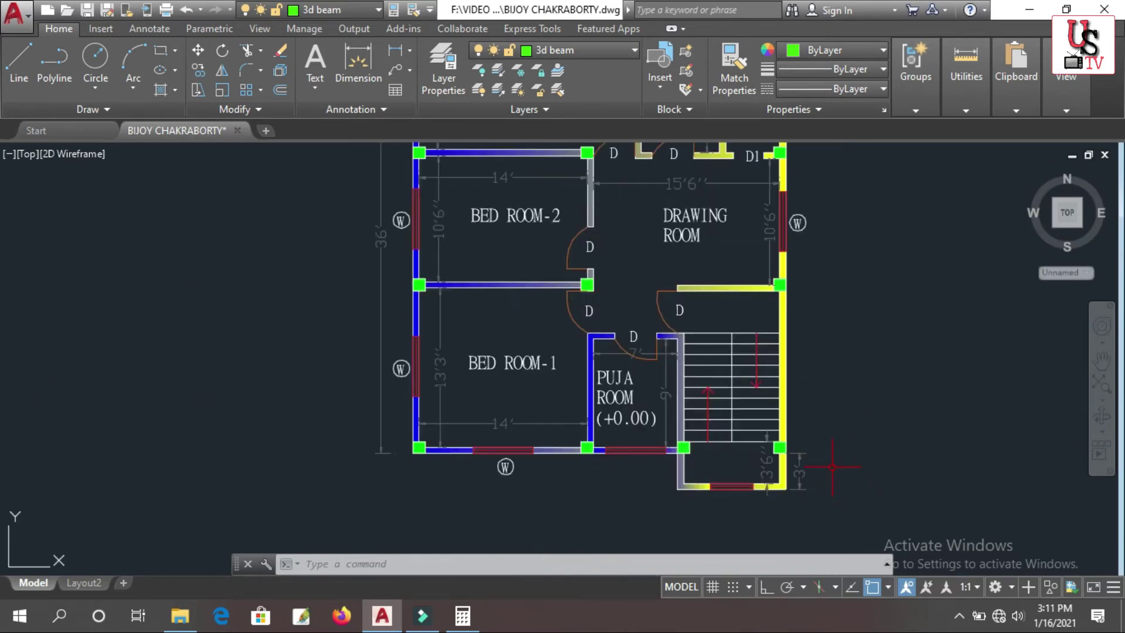
scroll(832, 467, "down", 8)
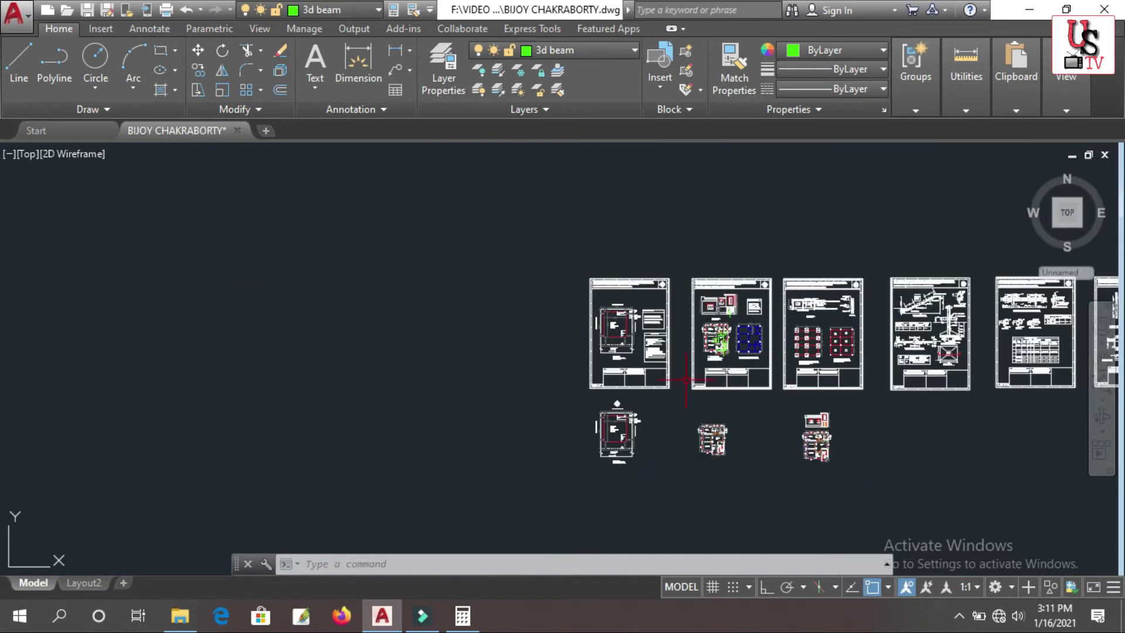
- Examine the front setback between the building outline and the gate on the site plan sheet
scroll(680, 384, "up", 8)
scroll(624, 305, "up", 5)
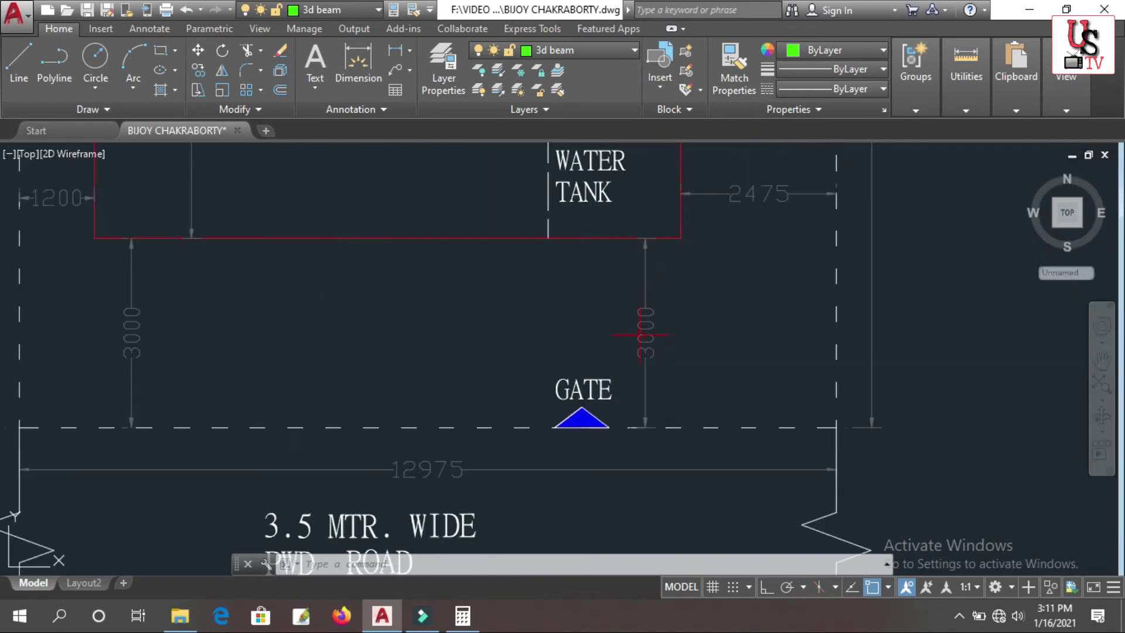
left_click(521, 289)
left_click(357, 307)
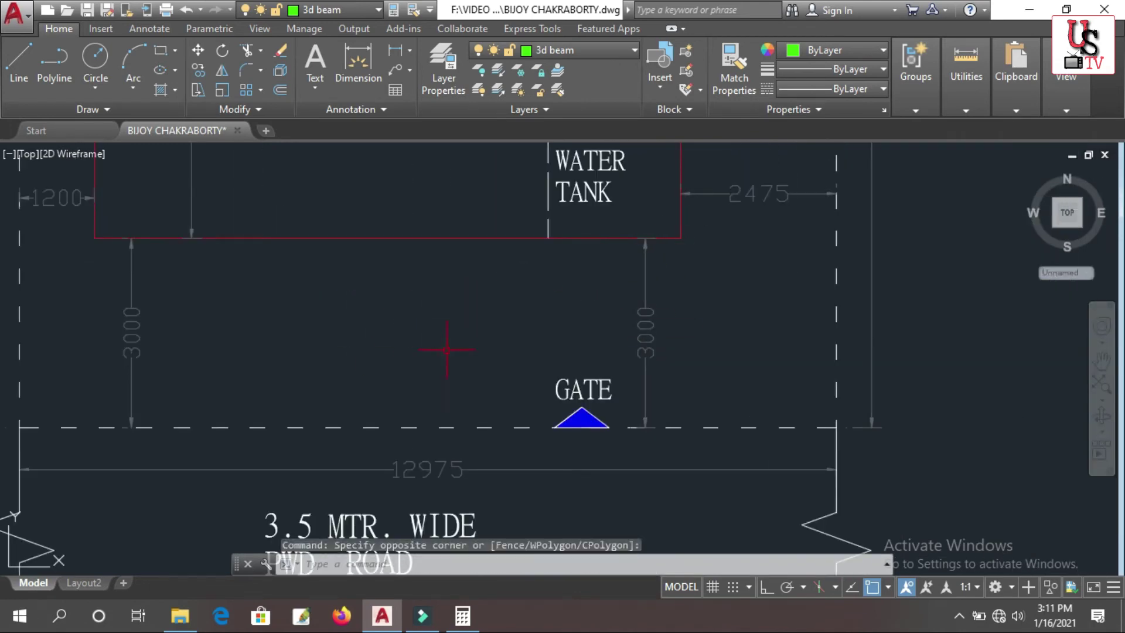
scroll(552, 387, "down", 5)
scroll(477, 339, "up", 3)
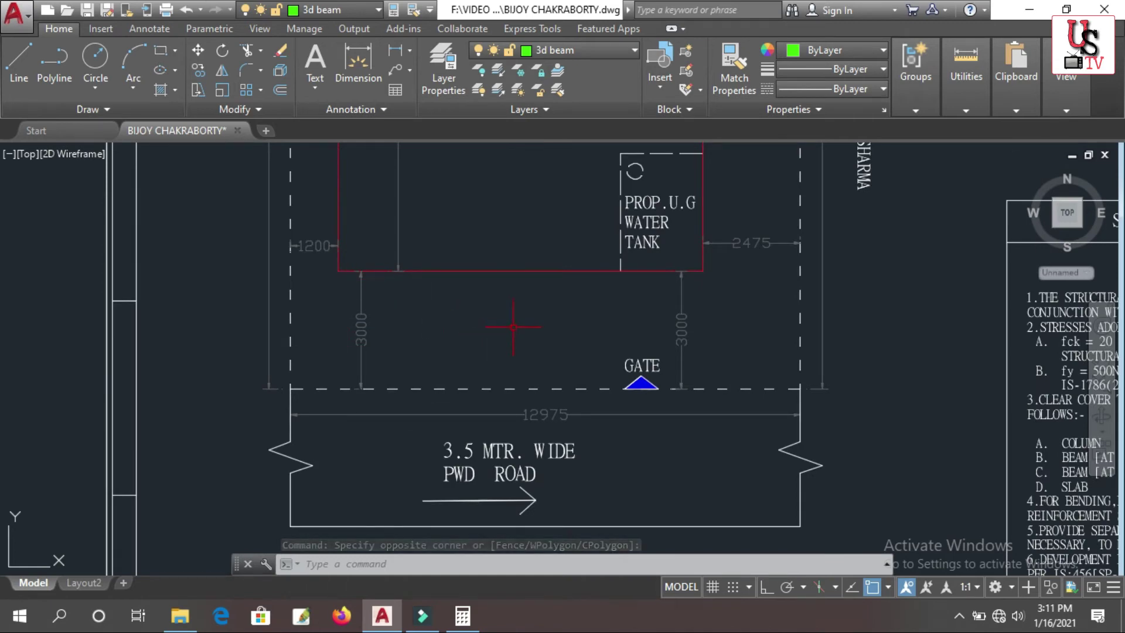
- Draw a closed four-sided polyline in the front setback beside the gate on the separate site plan copy
scroll(540, 259, "down", 2)
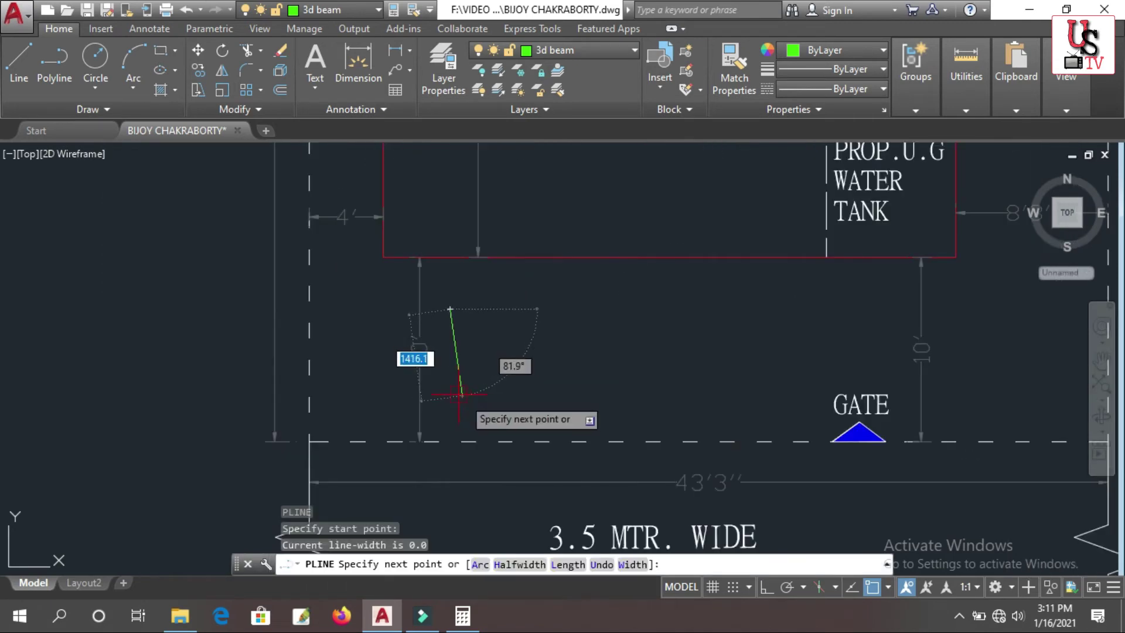
left_click(452, 393)
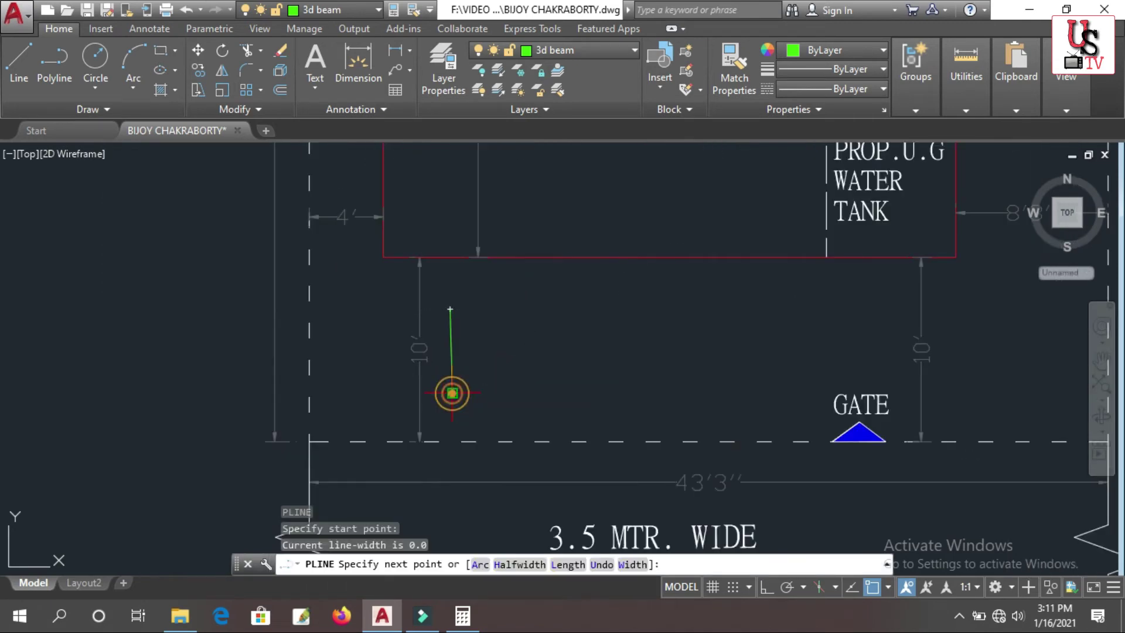
left_click(717, 398)
left_click(692, 299)
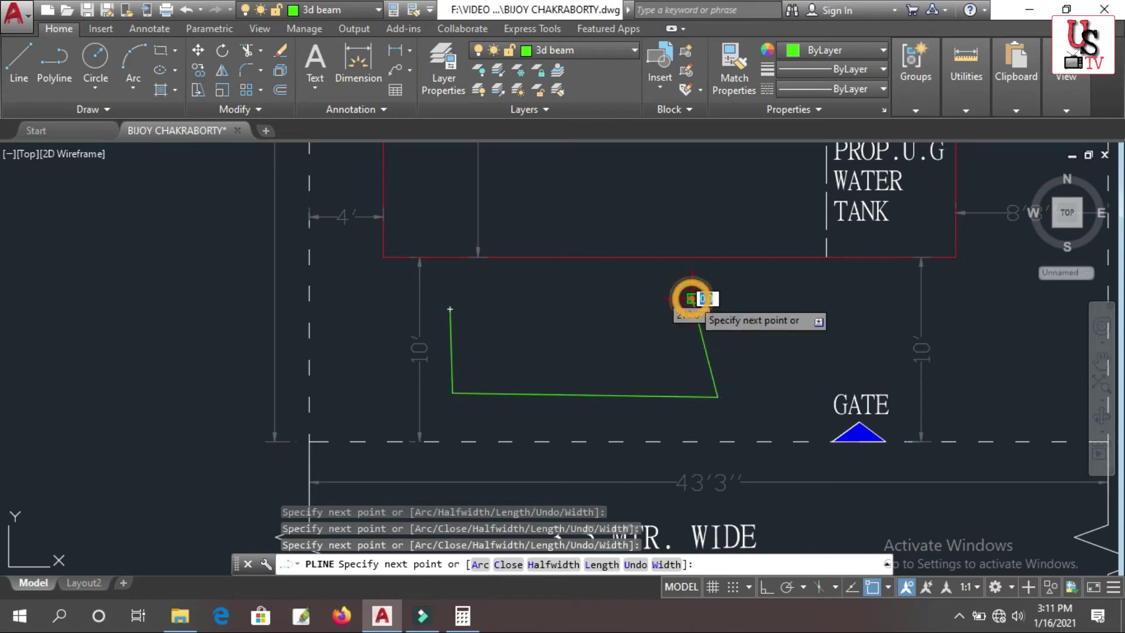
left_click(450, 309)
key("Return")
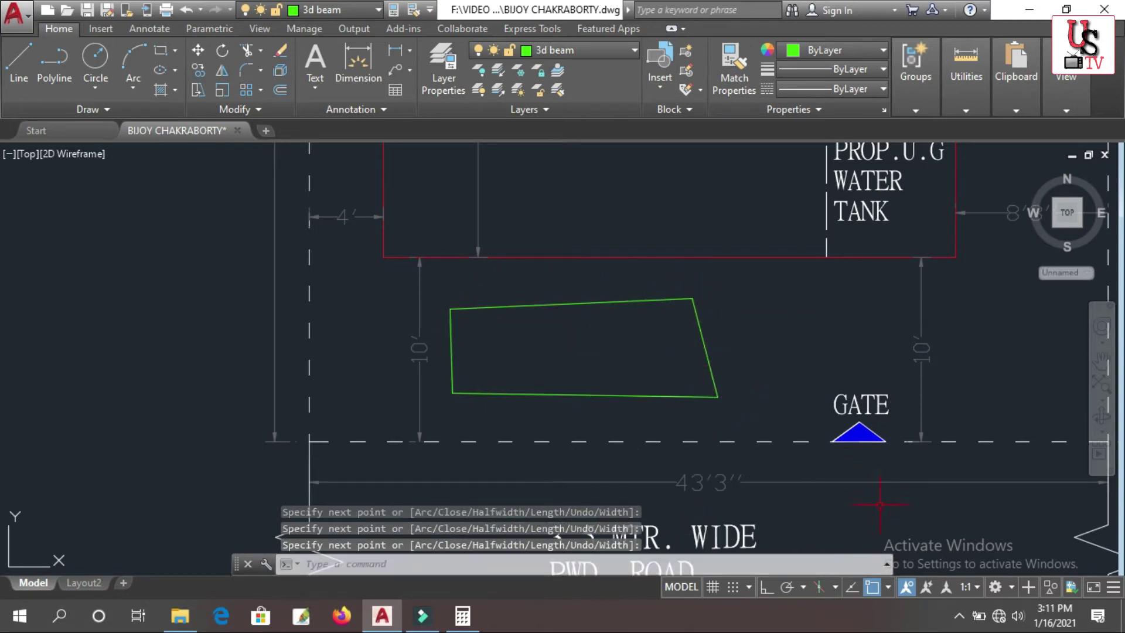
- Draw a line from the road up through the gate, turning toward the four-sided outline in the front setback
type("l")
key("Return")
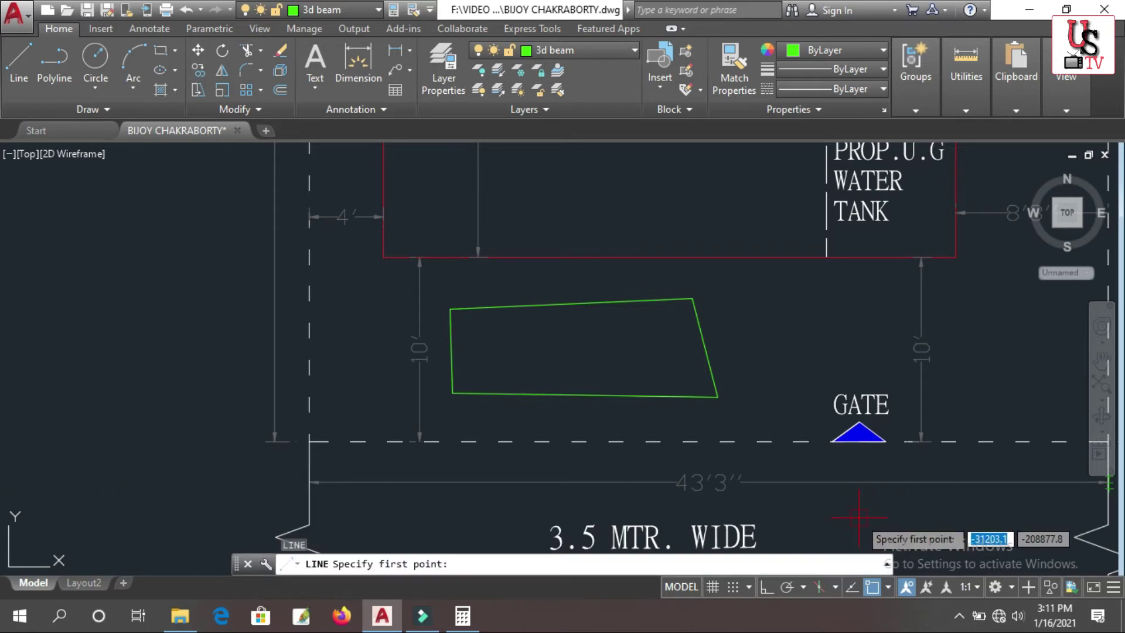
left_click(859, 516)
left_click(857, 365)
left_click(741, 356)
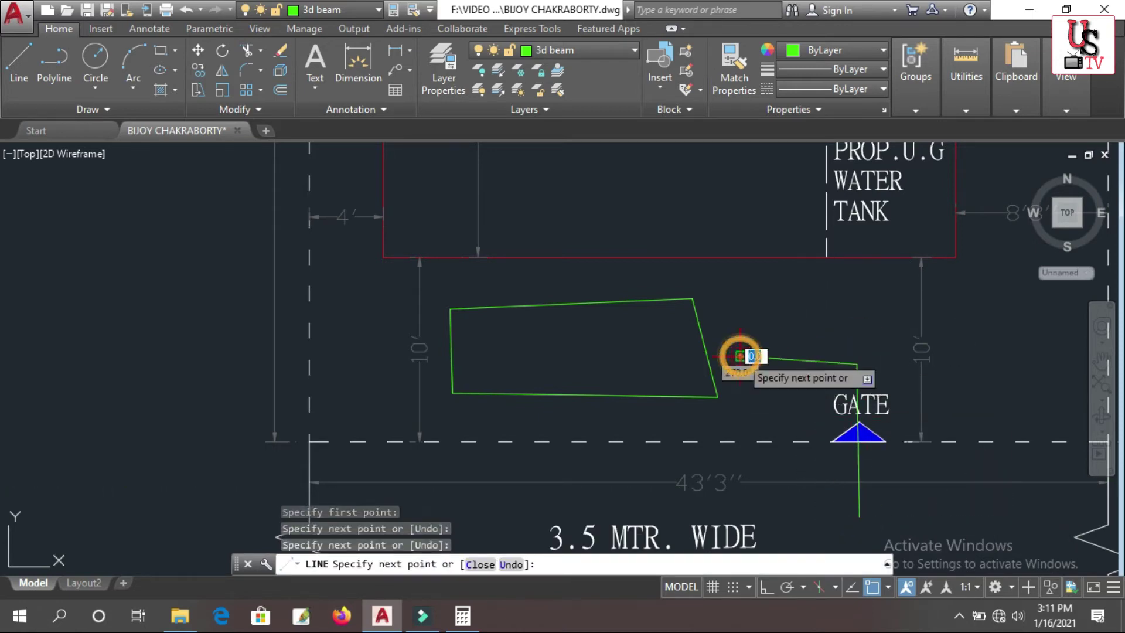
key("Return")
scroll(741, 354, "down", 7)
scroll(497, 320, "up", 2)
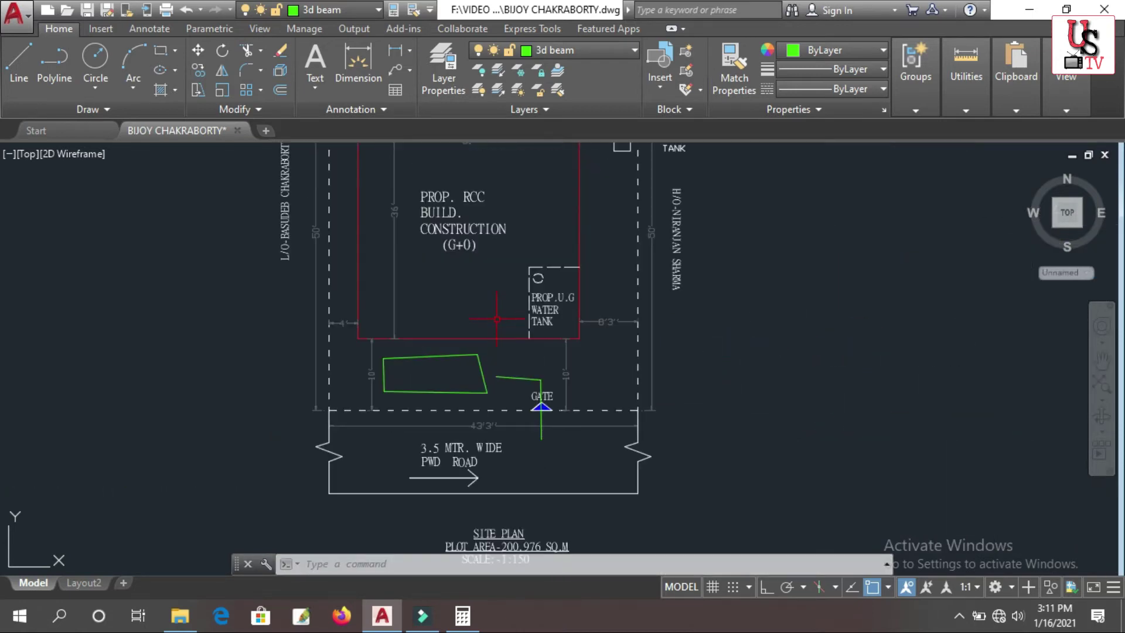
- On the separate ground floor plan copy, draw a route line from below the staircase up its flight to beside the door, undoing the overshooting point
scroll(407, 347, "down", 7)
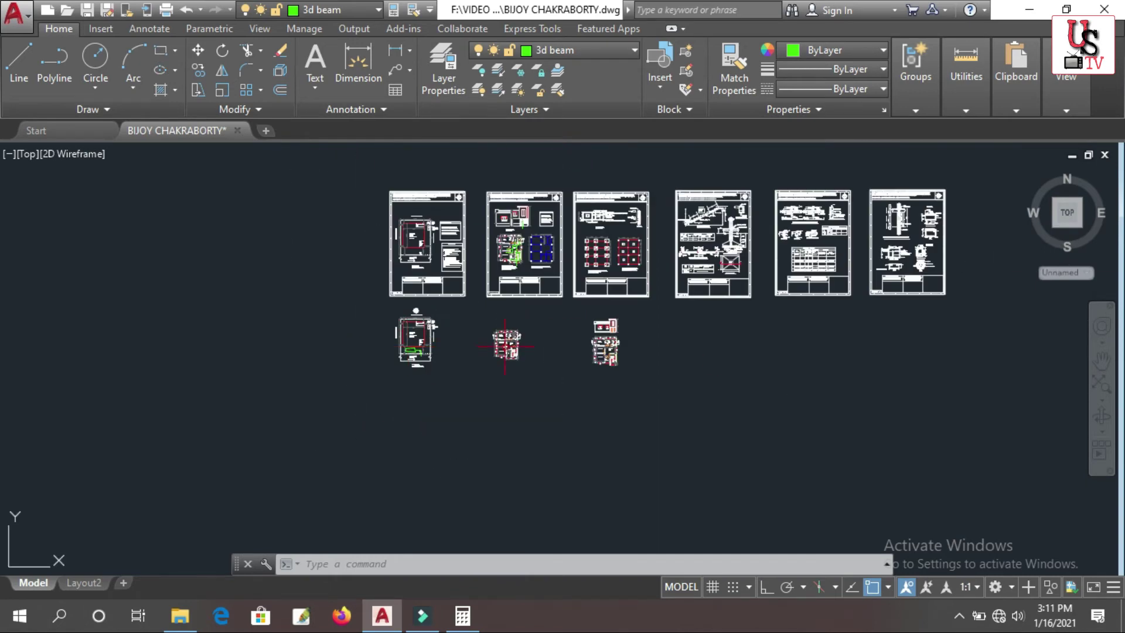
scroll(538, 387, "up", 9)
scroll(537, 388, "down", 4)
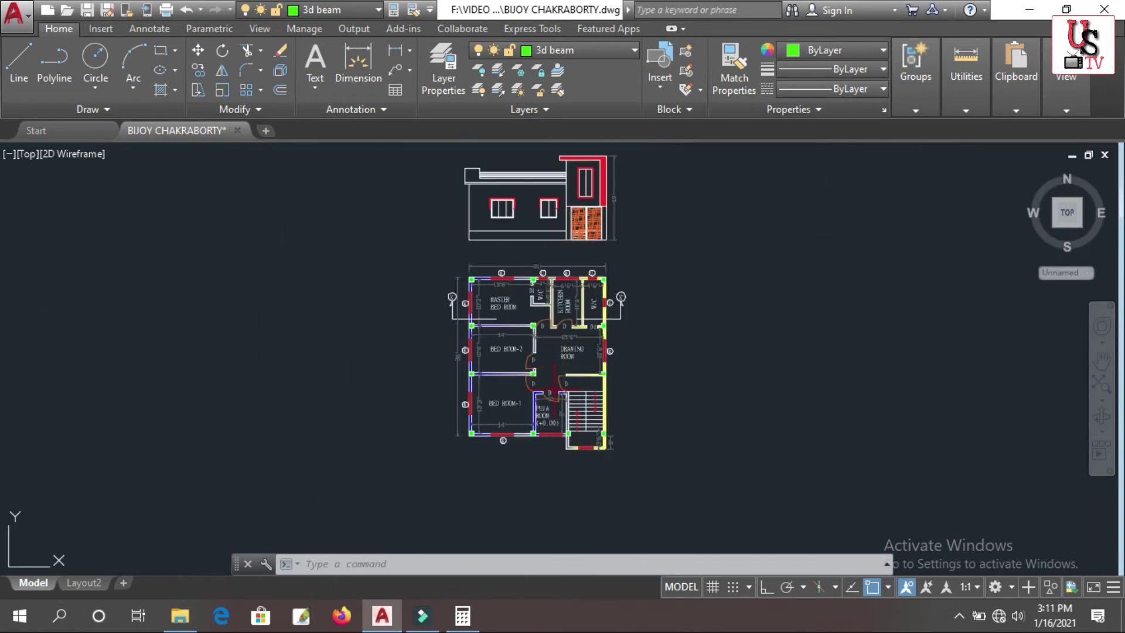
scroll(537, 387, "up", 5)
scroll(563, 340, "down", 3)
scroll(625, 438, "up", 2)
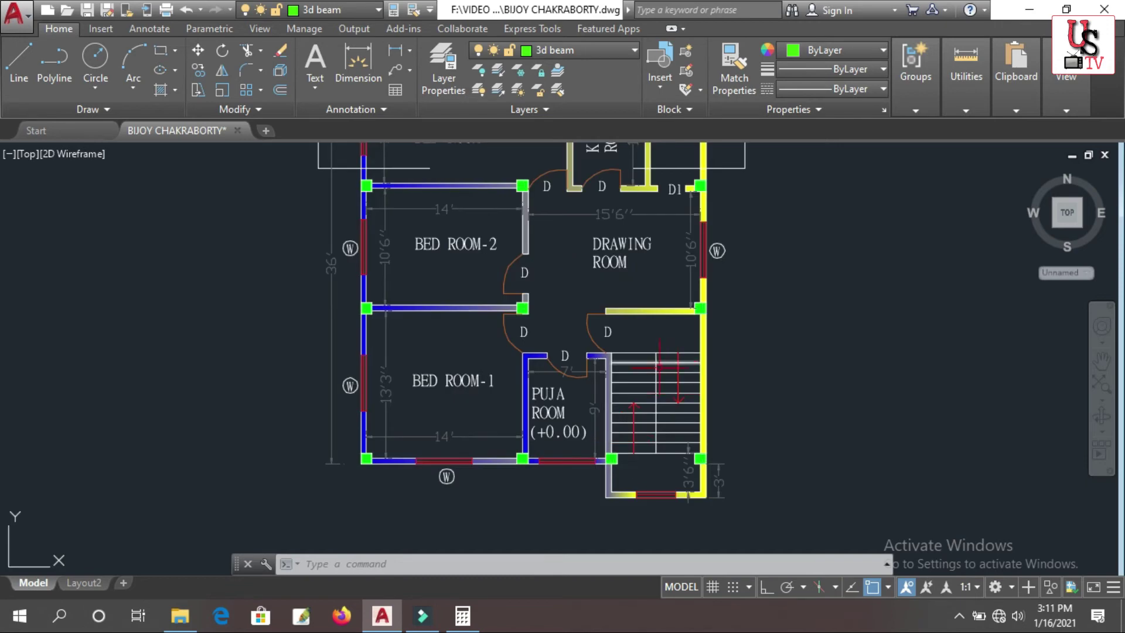
type("l")
key("Return")
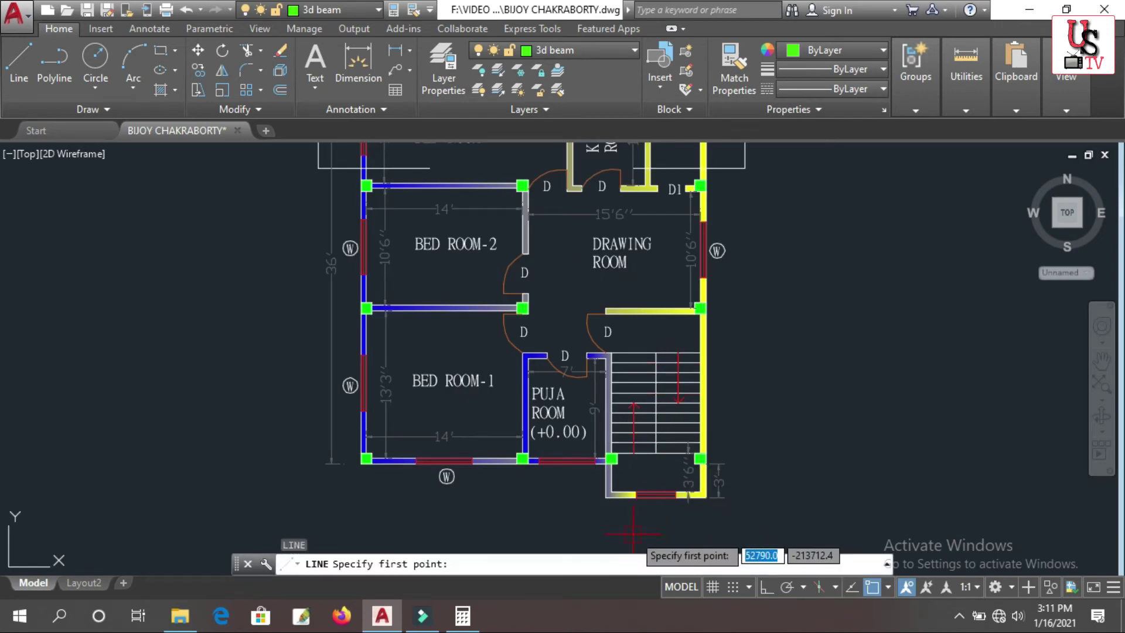
left_click(648, 535)
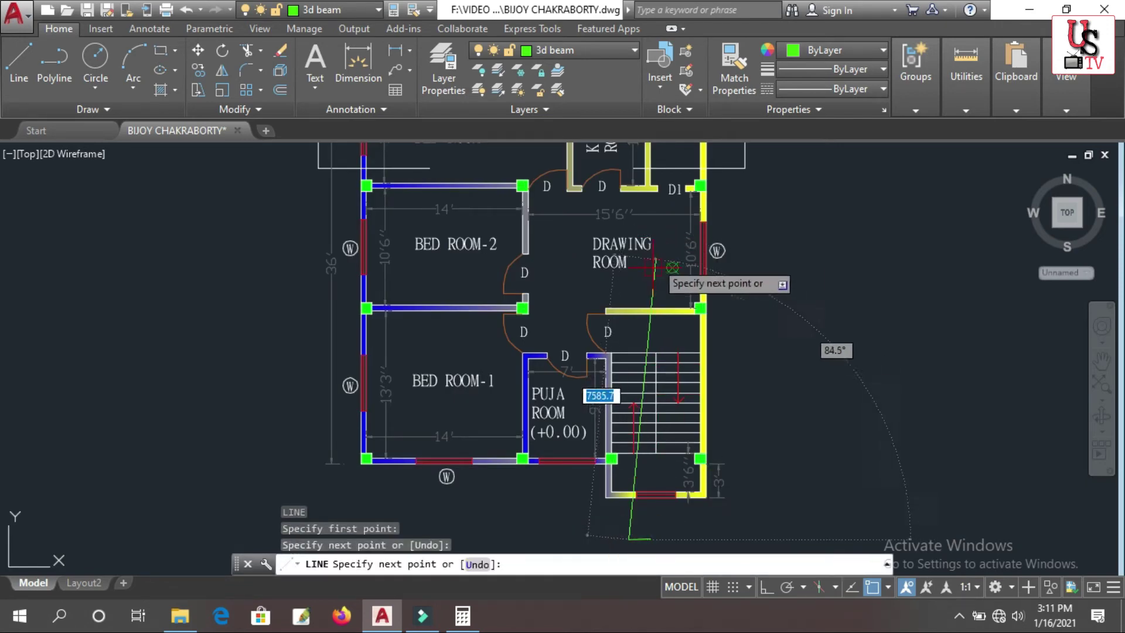
left_click(649, 316)
scroll(645, 310, "up", 4)
key("ctrl+z")
scroll(626, 310, "down", 6)
scroll(626, 310, "up", 4)
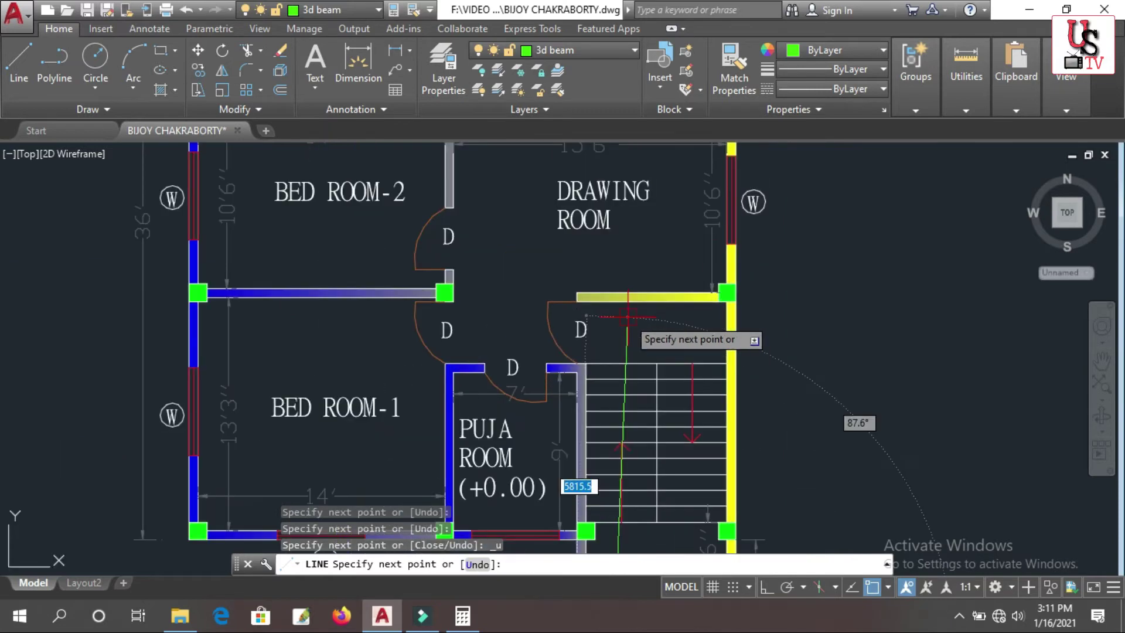
scroll(625, 313, "down", 2)
scroll(623, 319, "up", 4)
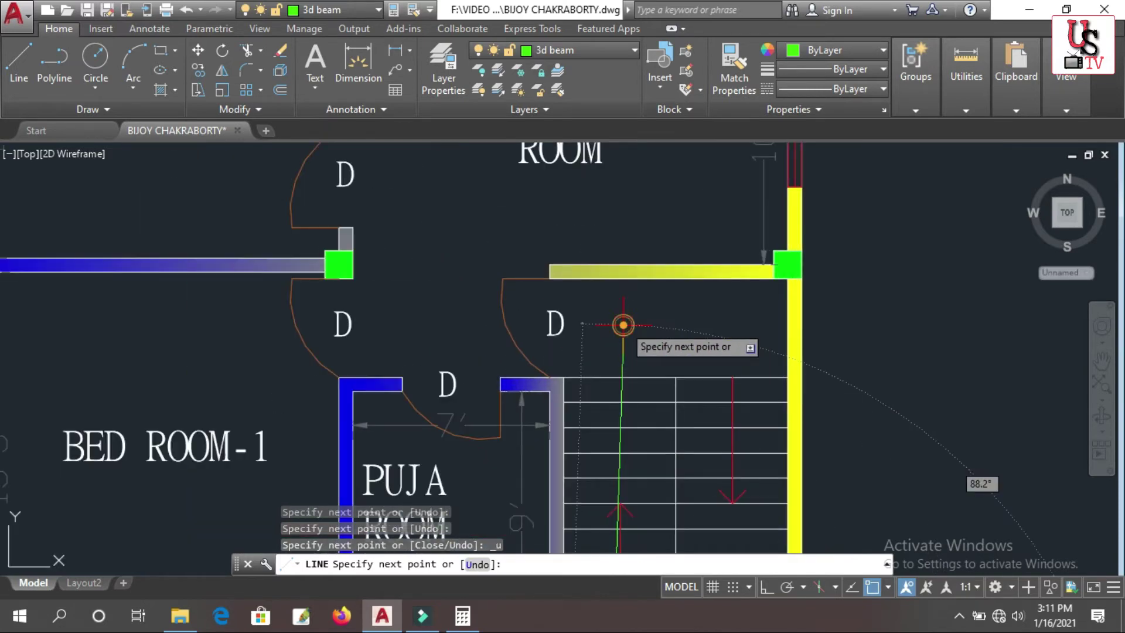
left_click(623, 324)
- Continue the route line through the door and up into the drawing room, and end it there
left_click(482, 322)
scroll(483, 322, "down", 2)
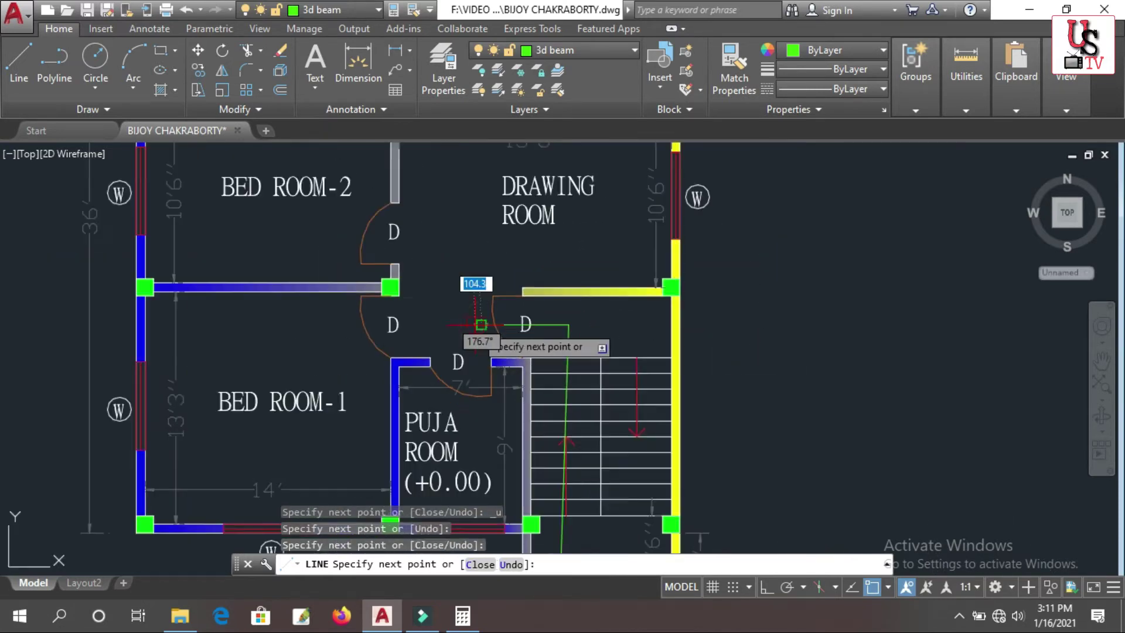
left_click(481, 324)
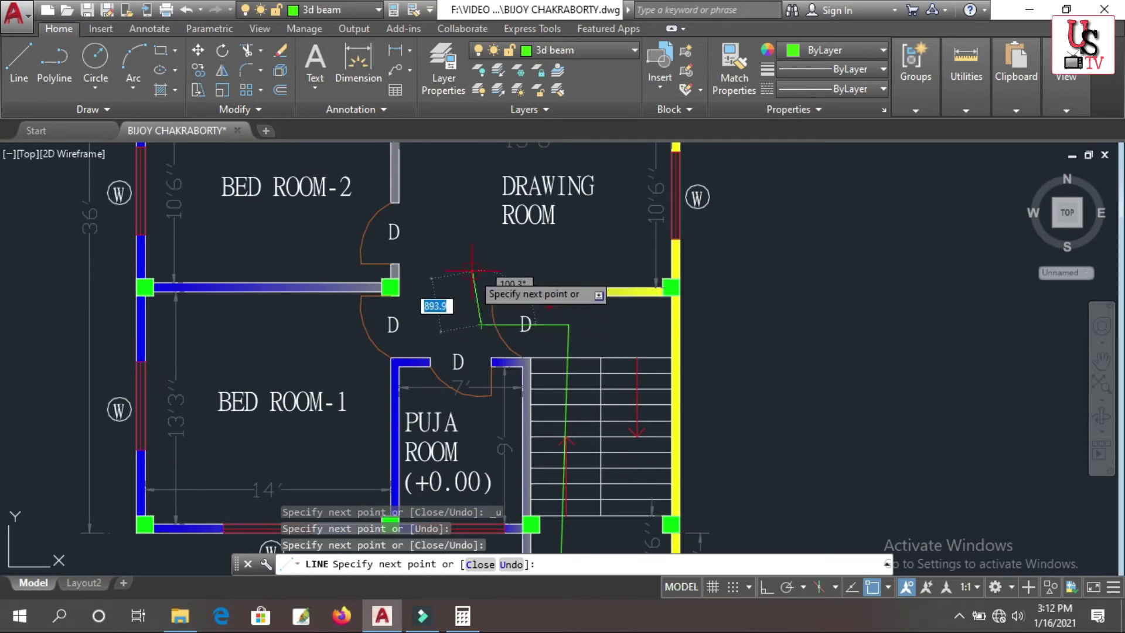
left_click(483, 214)
scroll(483, 214, "down", 4)
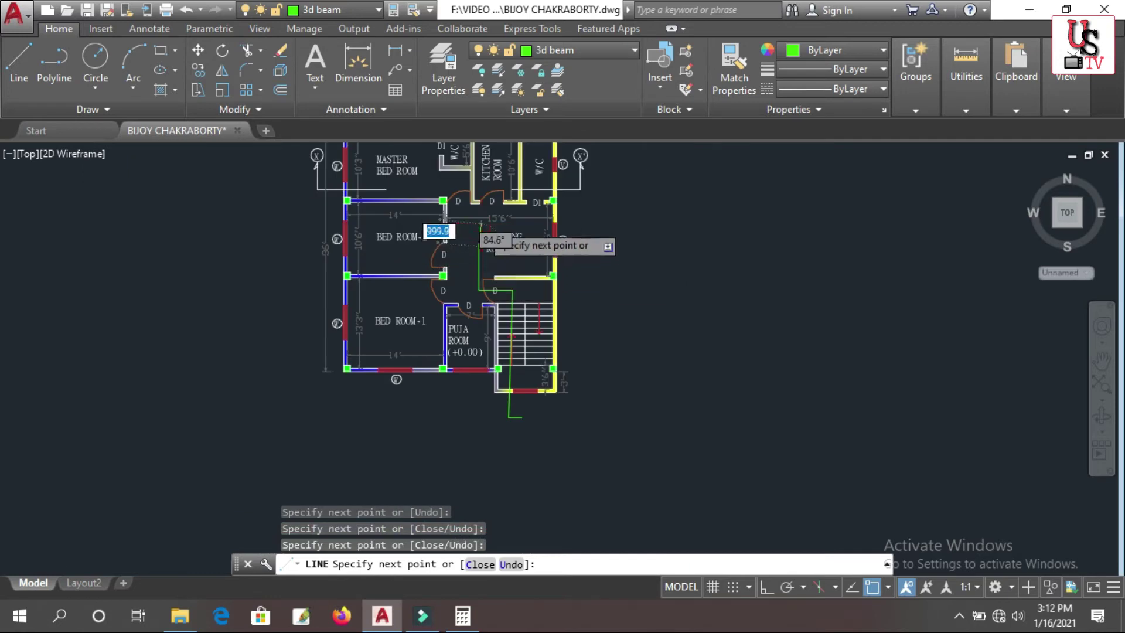
scroll(504, 246, "up", 2)
key("Escape")
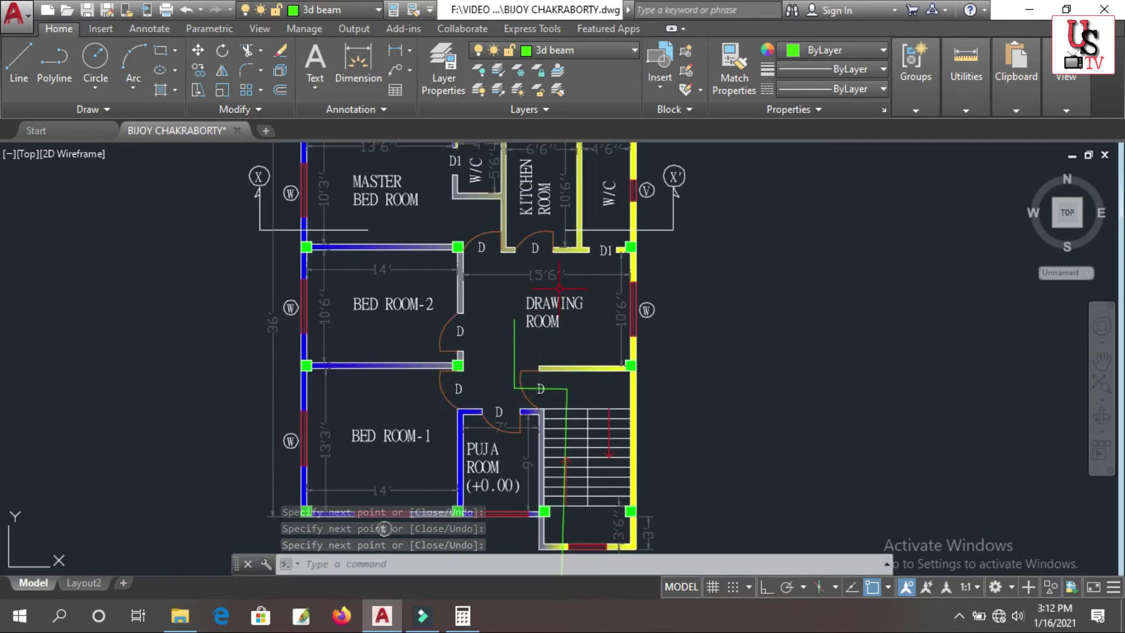
- Compare the route traced on the sheet's ground floor plan with the one on the separate plan copy
scroll(560, 288, "down", 5)
scroll(544, 401, "up", 5)
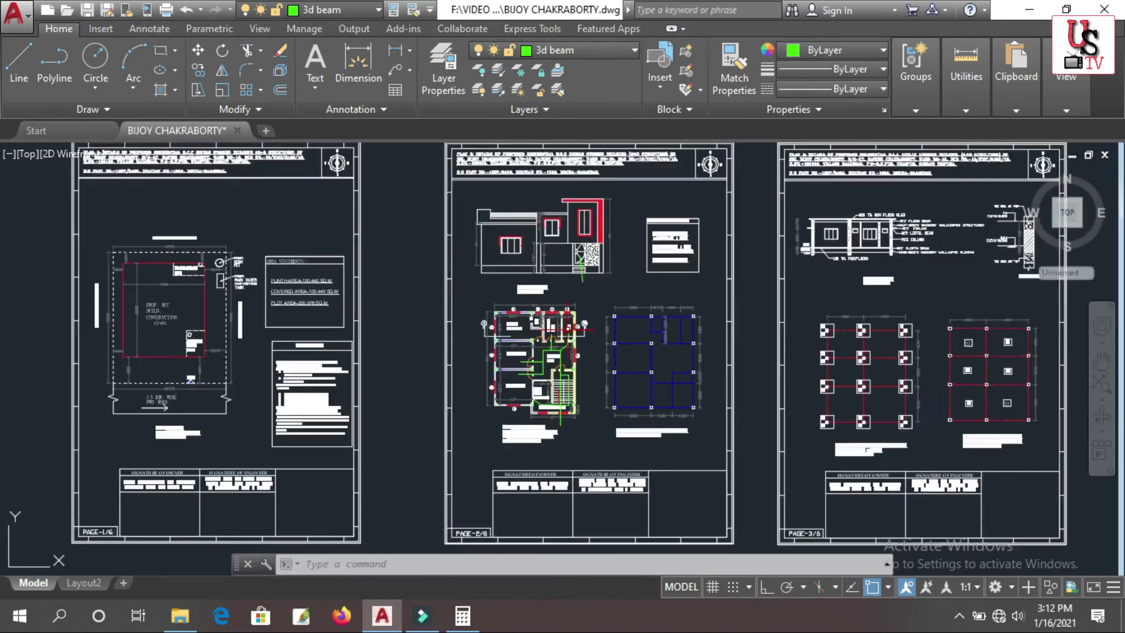
scroll(544, 401, "up", 2)
scroll(541, 381, "down", 2)
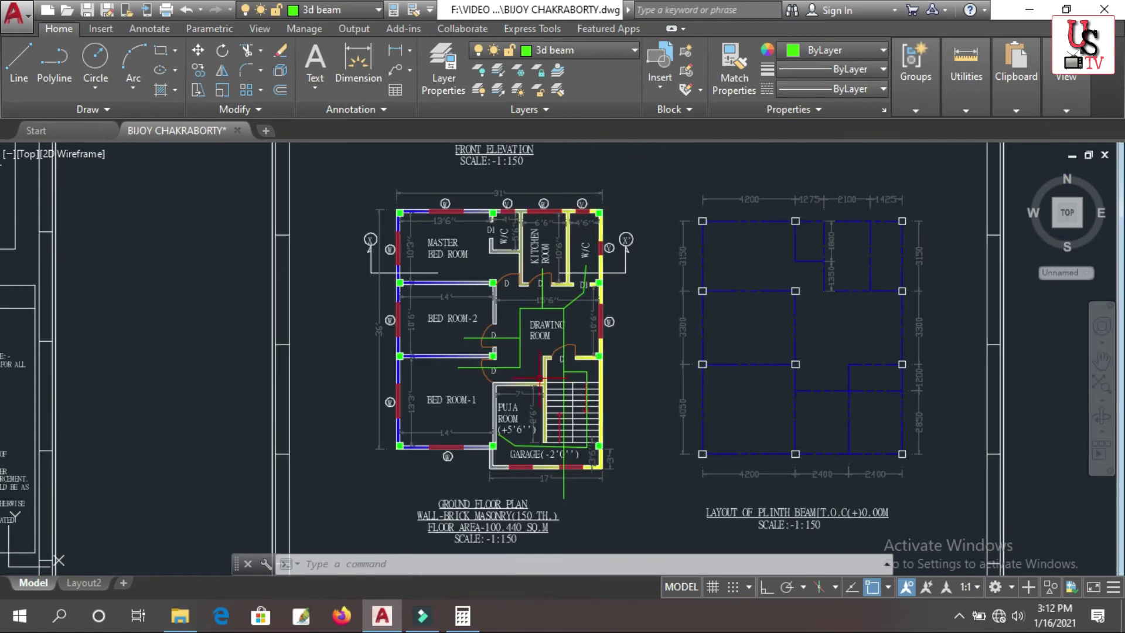
scroll(540, 380, "down", 5)
scroll(563, 431, "up", 6)
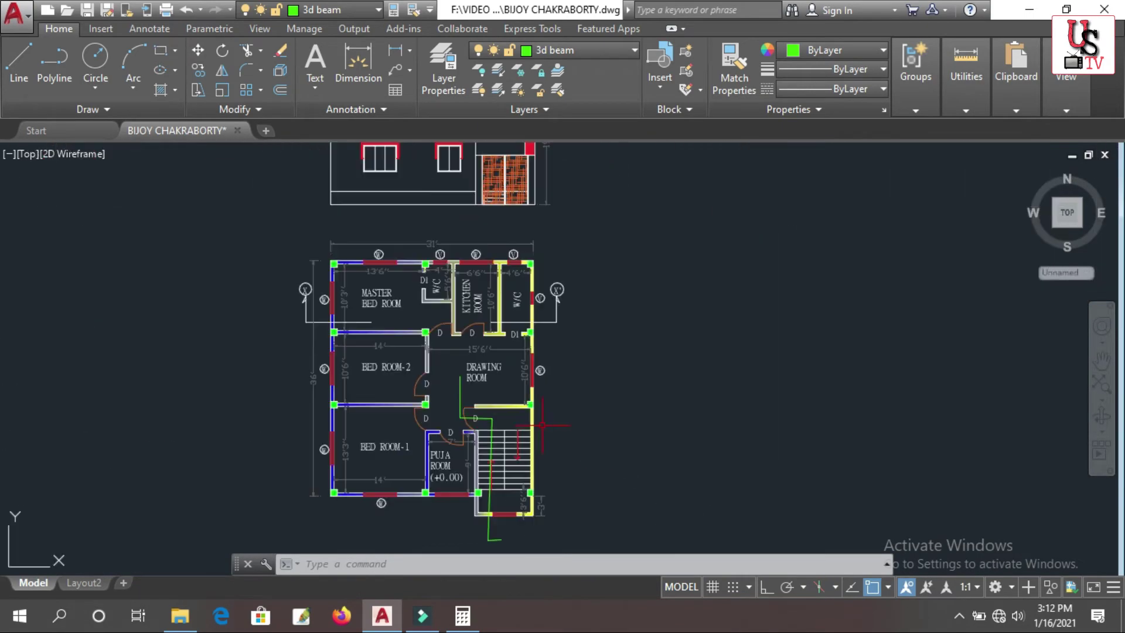
scroll(510, 426, "up", 4)
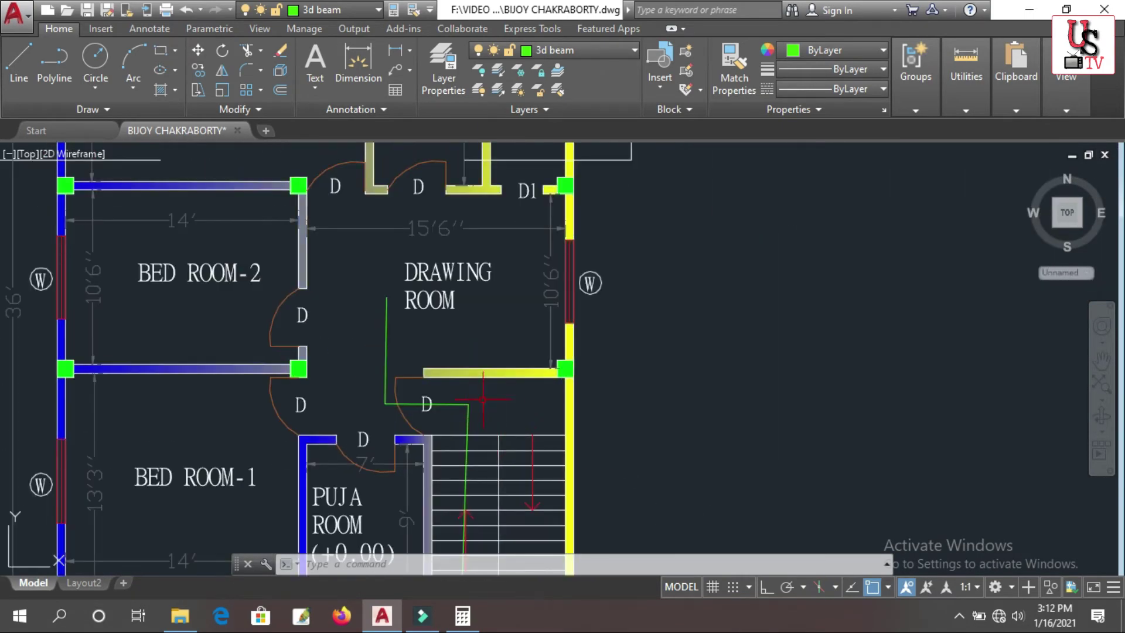
- Erase the three route line segments running over the stairs, through the door and into the drawing room
scroll(480, 402, "up", 2)
left_click(475, 412)
left_click(451, 385)
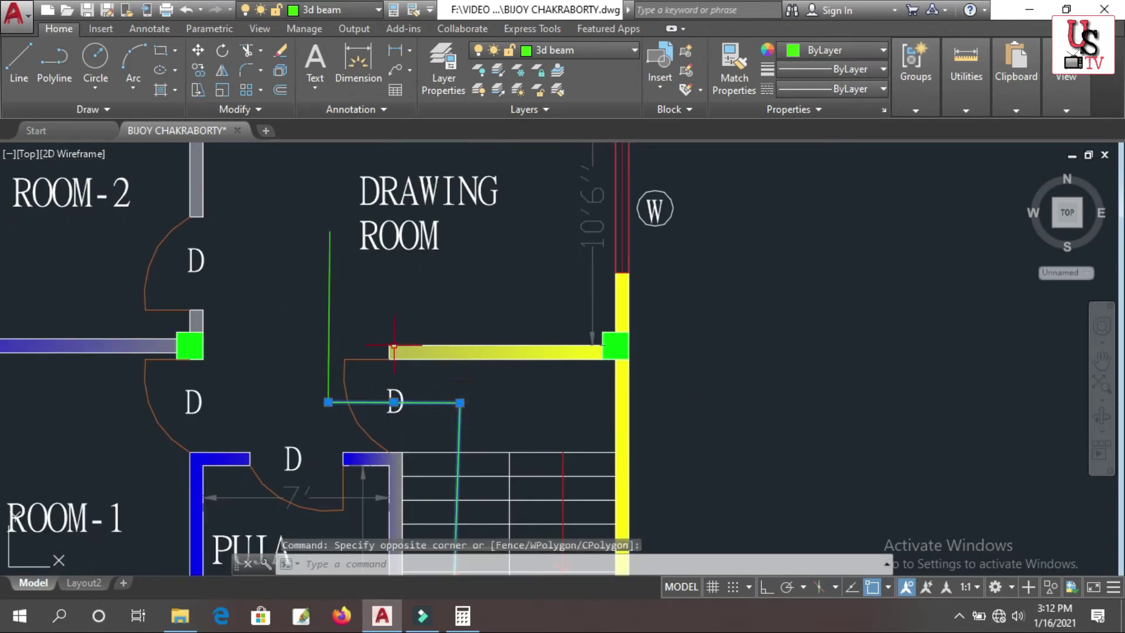
left_click(411, 333)
left_click(284, 274)
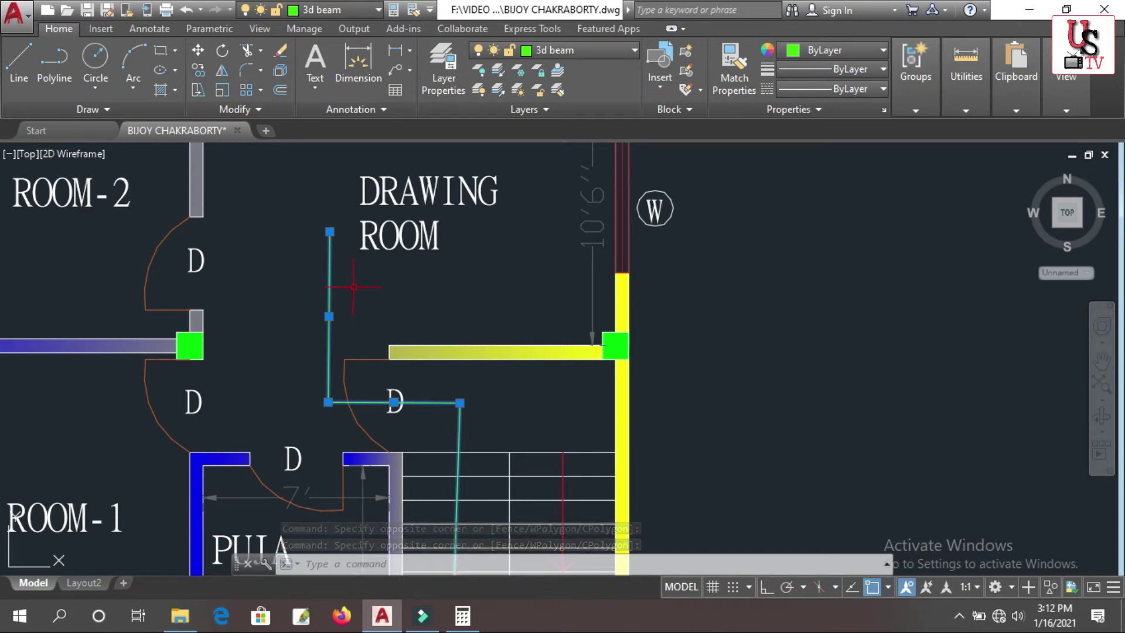
key("Delete")
- Draw a route line from the master bedroom through its door into the drawing room on the plan copy
scroll(354, 285, "down", 2)
scroll(359, 280, "up", 1)
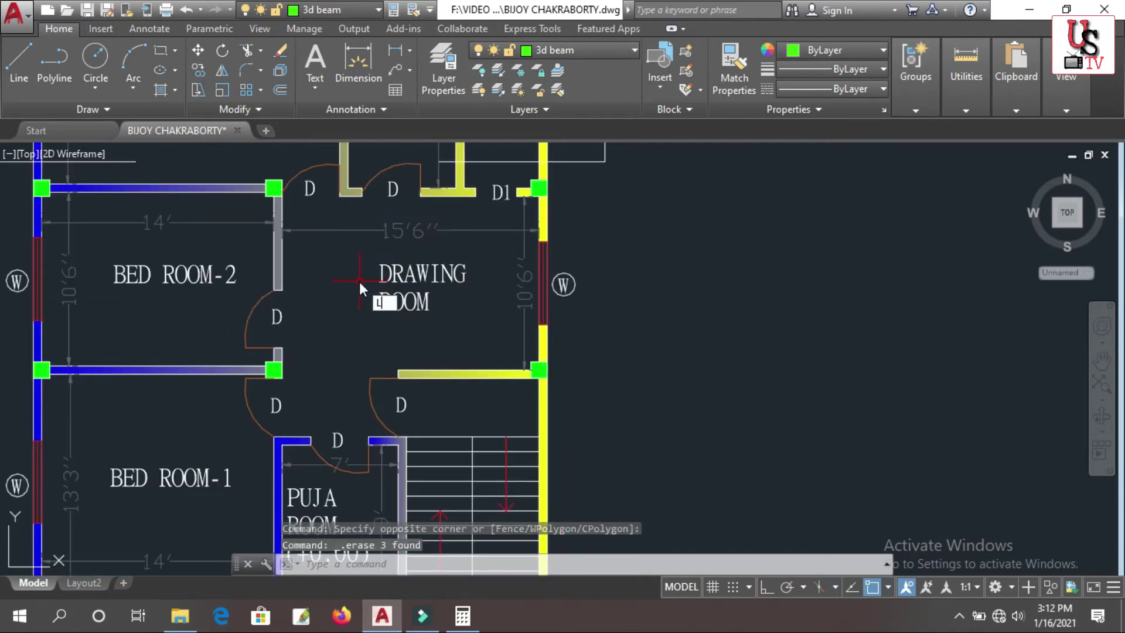
key("Return")
scroll(375, 290, "down", 2)
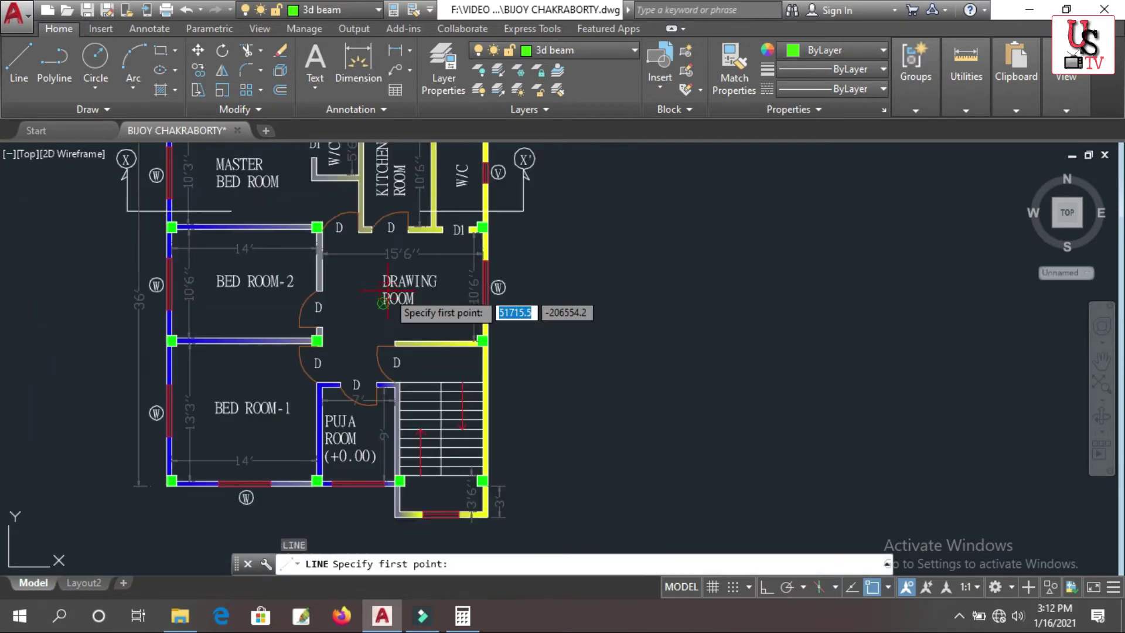
left_click(293, 201)
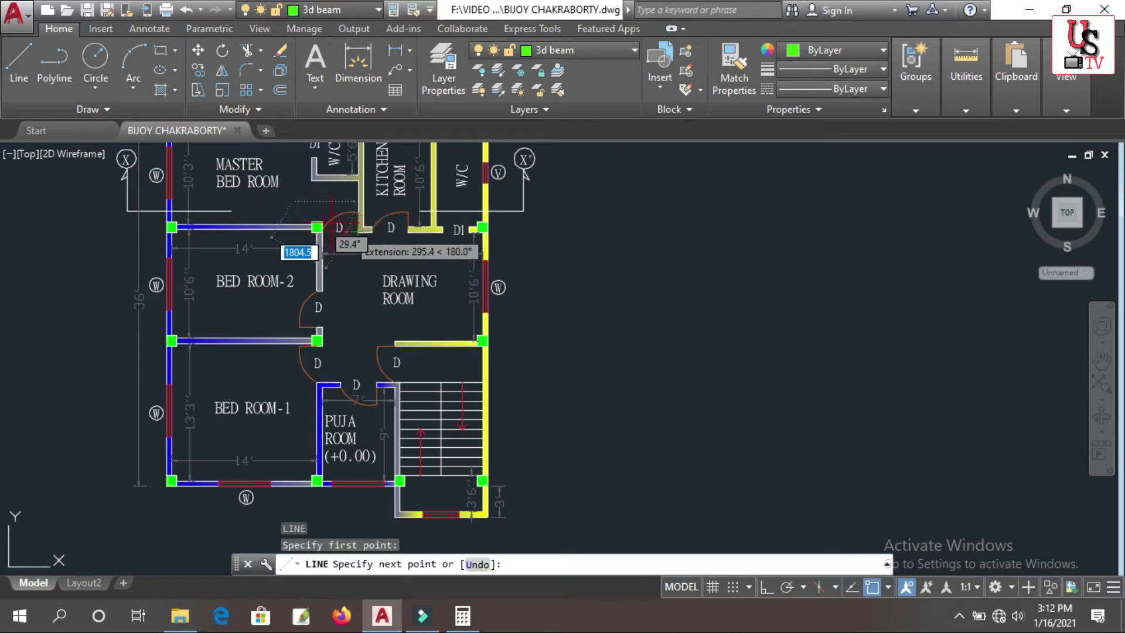
scroll(338, 212, "up", 4)
left_click(334, 206)
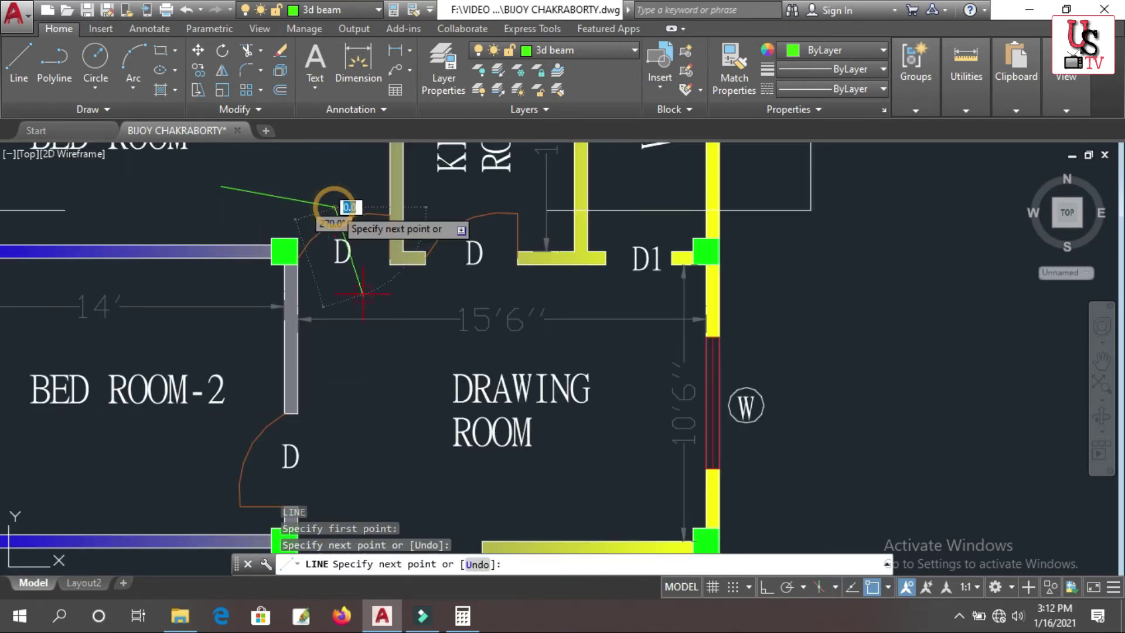
left_click(397, 375)
scroll(393, 351, "down", 3)
scroll(293, 357, "up", 3)
key("Return")
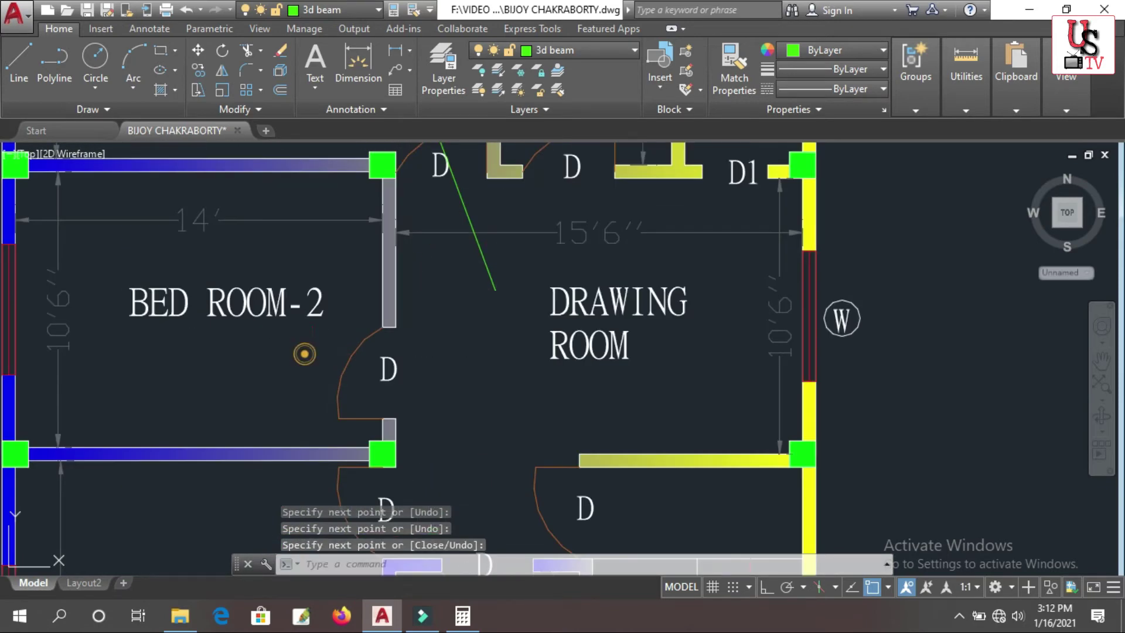
- Draw a route line from Bed Room-2 through its door into the drawing room on the plan copy
key("Return")
left_click(304, 353)
left_click(485, 329)
scroll(451, 286, "down", 4)
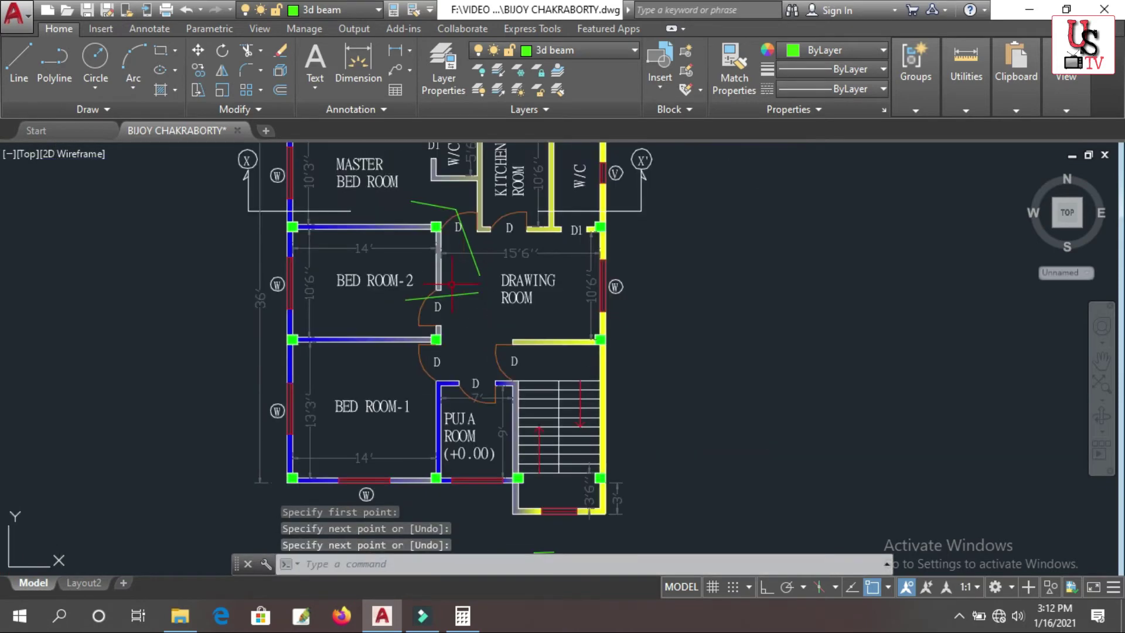
scroll(405, 368, "up", 4)
key("Return")
- Draw a route line from Bed Room-1 through its door into the passage outside the puja room
key("Return")
left_click(403, 367)
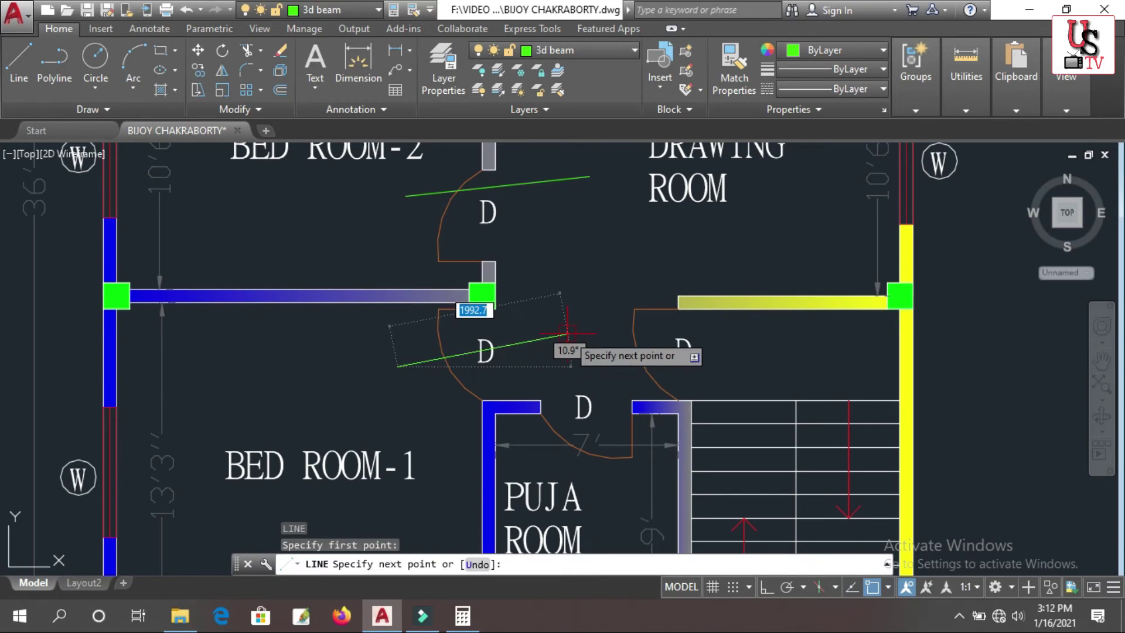
left_click(567, 331)
scroll(567, 332, "down", 2)
key("Return")
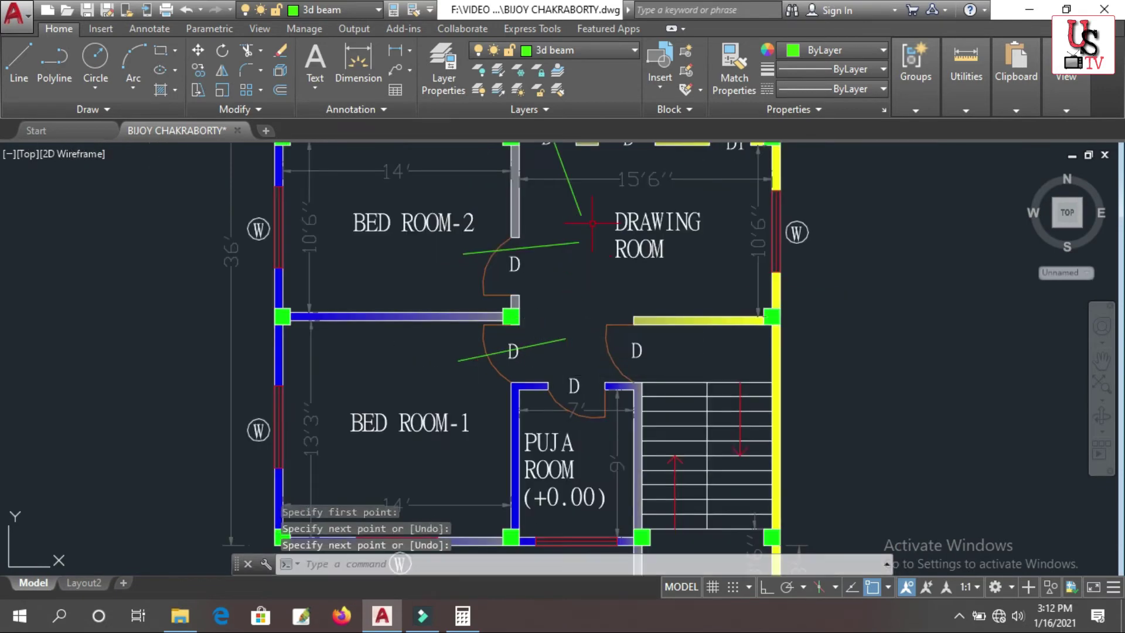
- Link the master bedroom route's end to the open ends of the Bed Room-2 and Bed Room-1 route lines
key("Return")
left_click(582, 214)
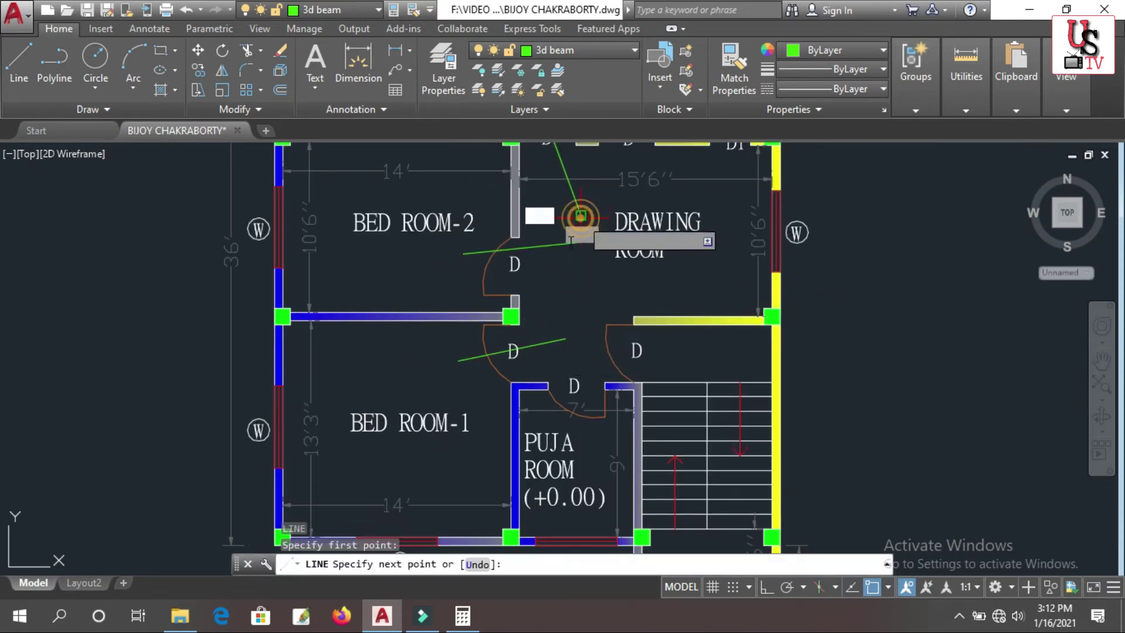
left_click(579, 241)
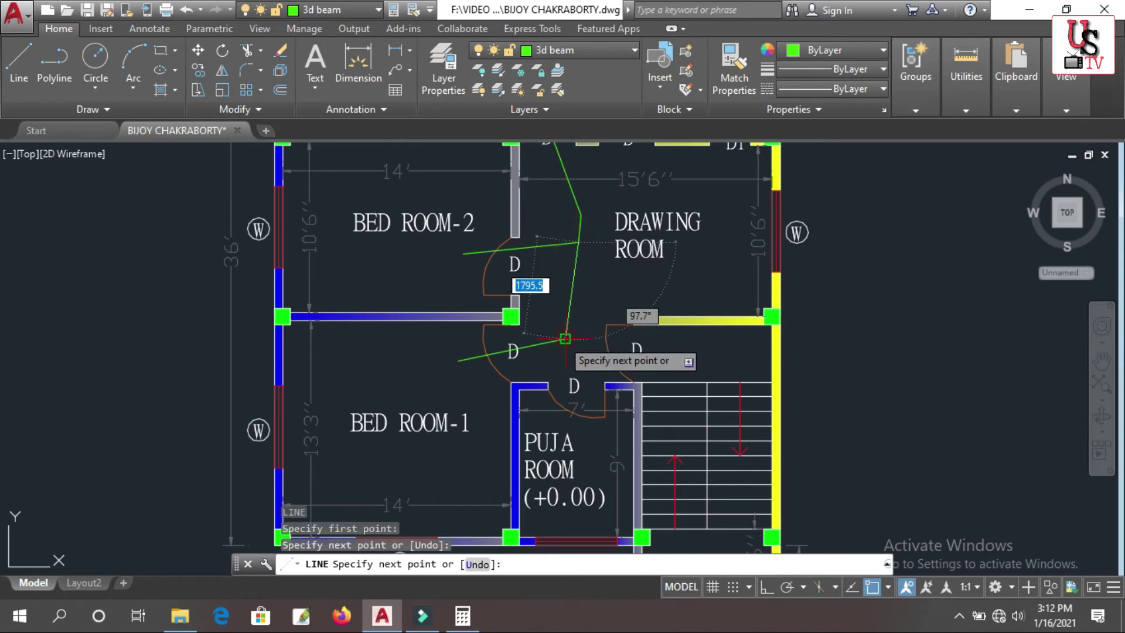
left_click(565, 339)
- Continue the route line from the Bed Room-1 junction through the puja room door into the puja room, and end it there
scroll(566, 340, "up", 2)
left_click(566, 371)
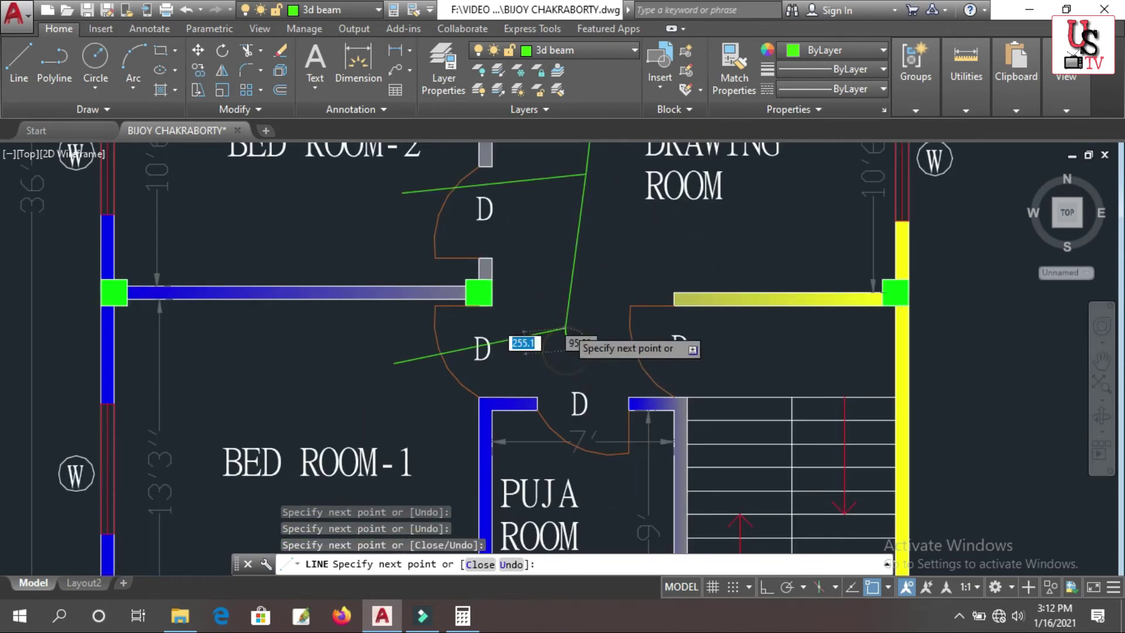
scroll(554, 380, "down", 3)
scroll(585, 390, "up", 3)
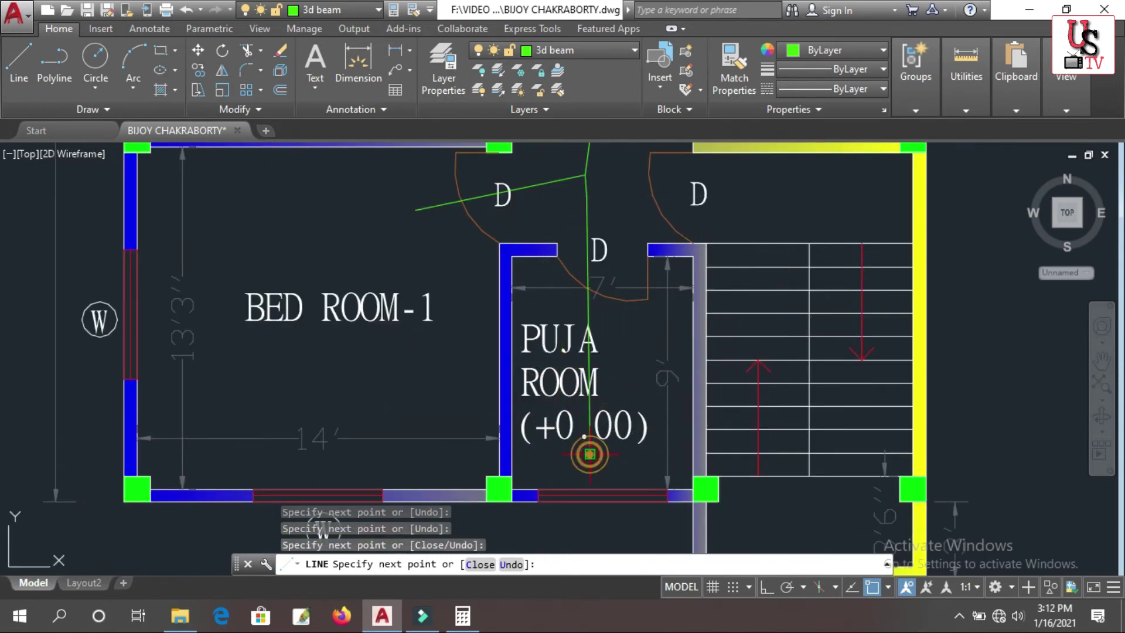
left_click(583, 491)
key("Return")
- Draw a route line from the Bed Room-1 junction through the stair-side door and down over the stairs to the entrance mark outside
scroll(582, 423, "down", 4)
scroll(609, 322, "up", 4)
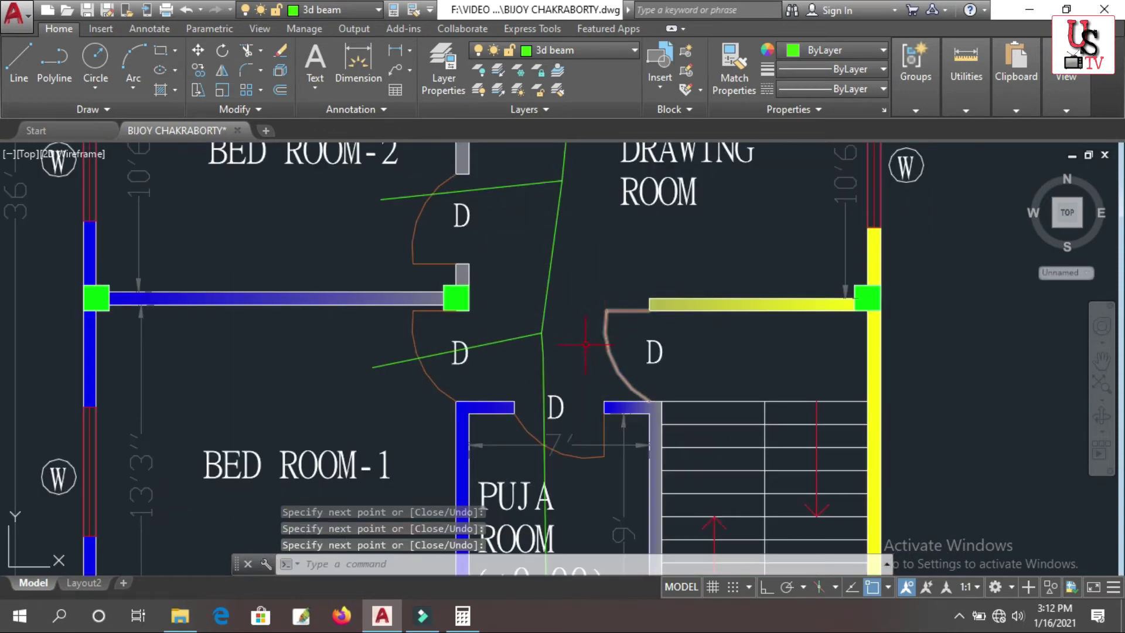
key("Return")
left_click(540, 334)
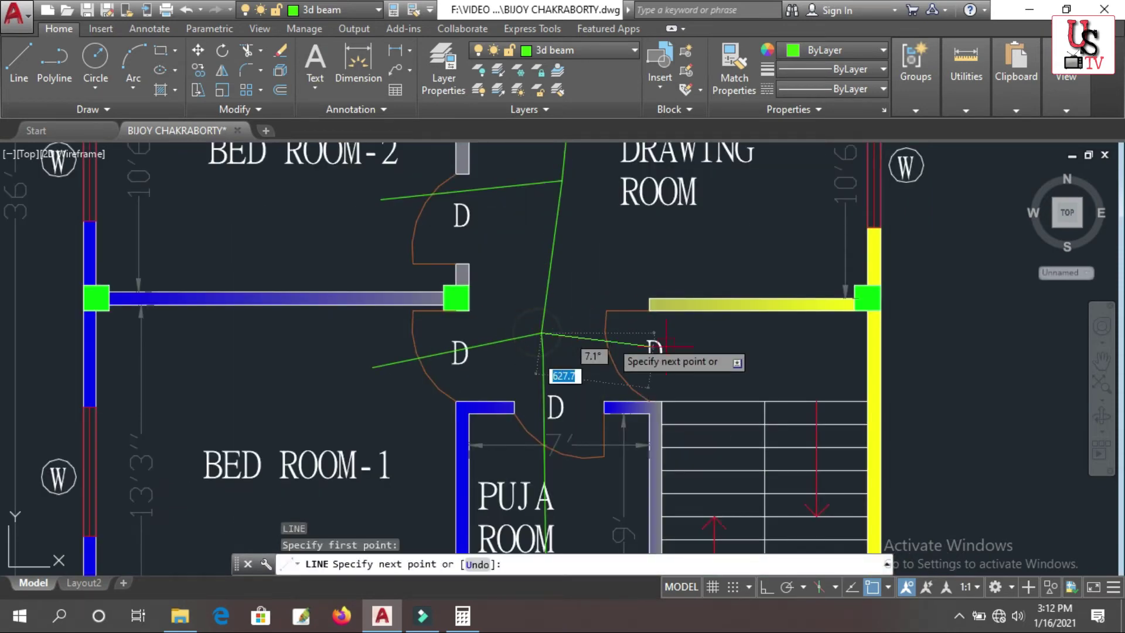
left_click(713, 345)
scroll(714, 345, "down", 4)
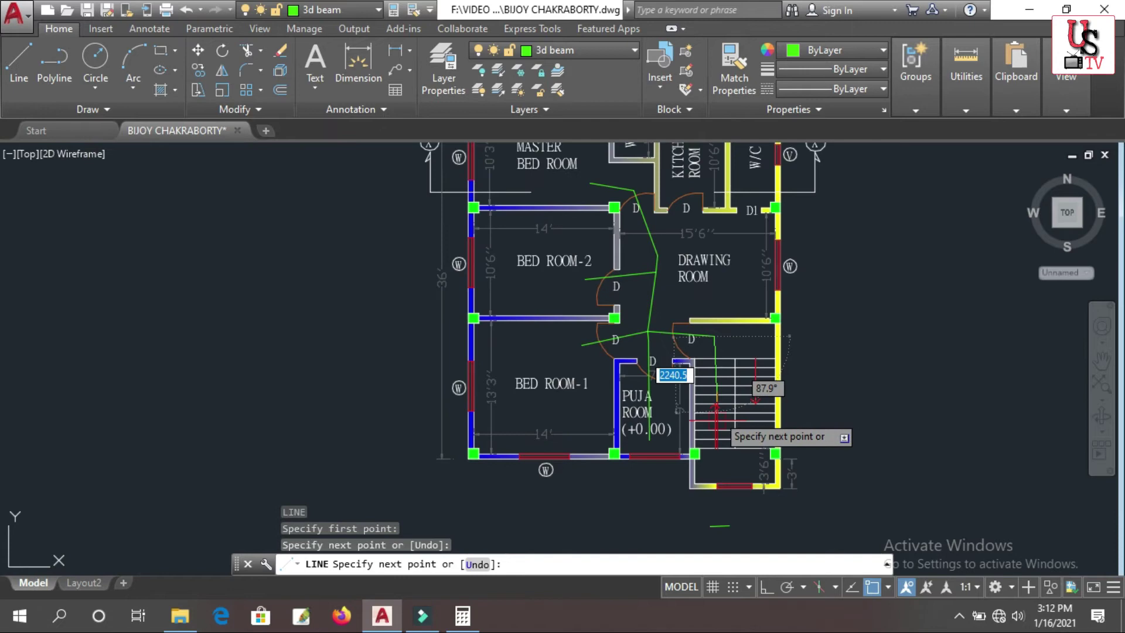
left_click(720, 523)
key("Return")
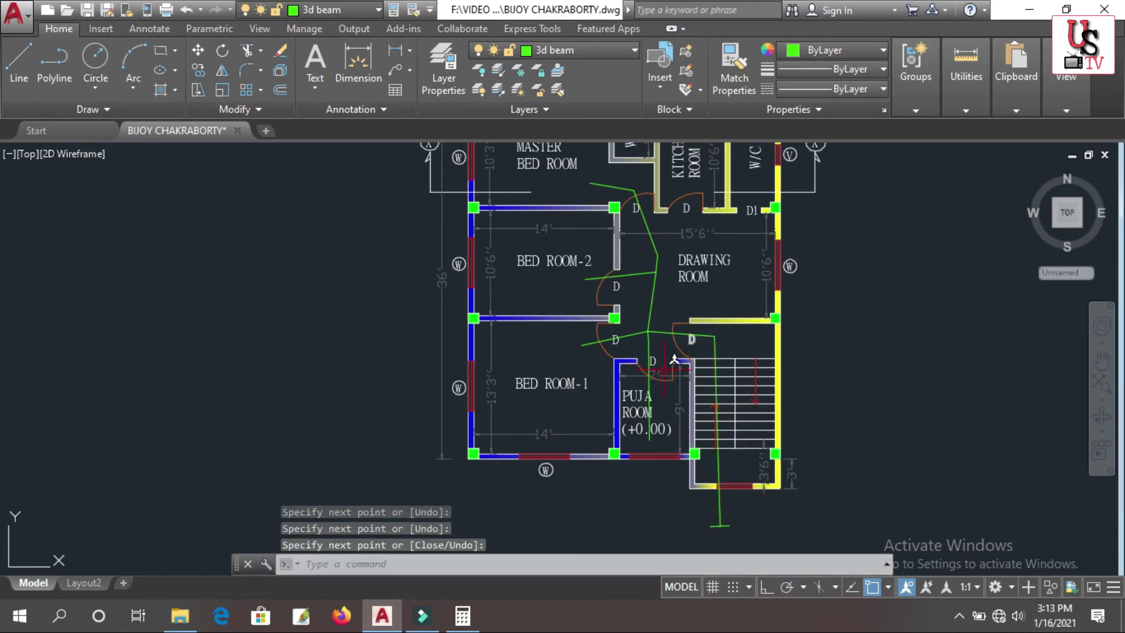
- Examine the routes traced on the plan copy between the bedrooms, drawing room, puja room and stair entrance
scroll(664, 371, "down", 1)
scroll(658, 399, "up", 3)
scroll(649, 409, "down", 3)
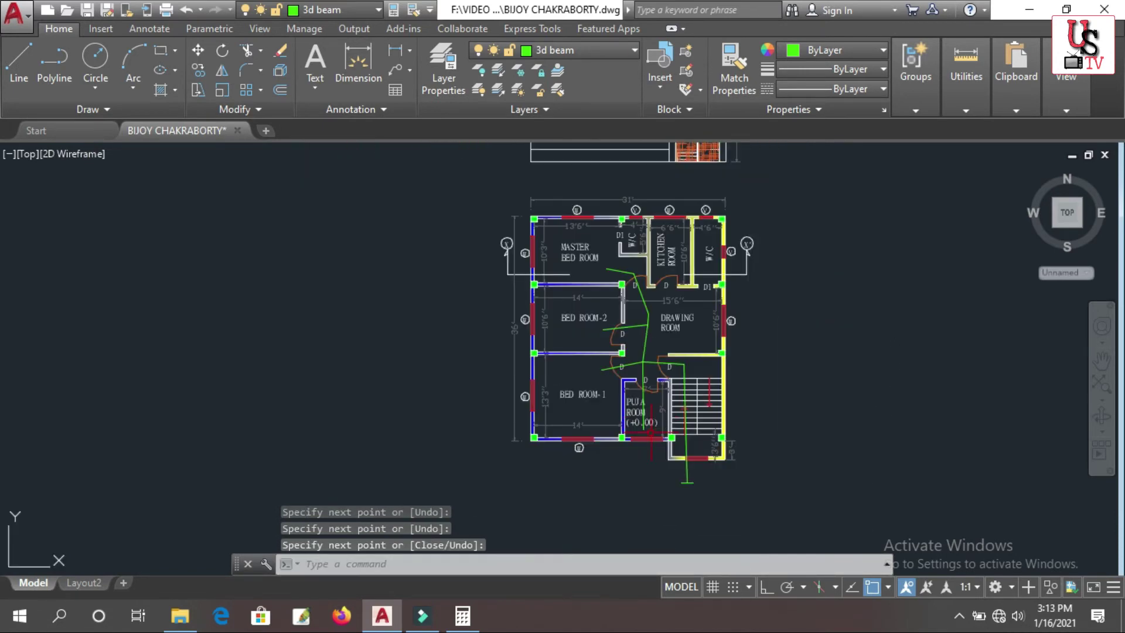
scroll(650, 409, "up", 3)
scroll(652, 410, "down", 3)
scroll(654, 411, "up", 1)
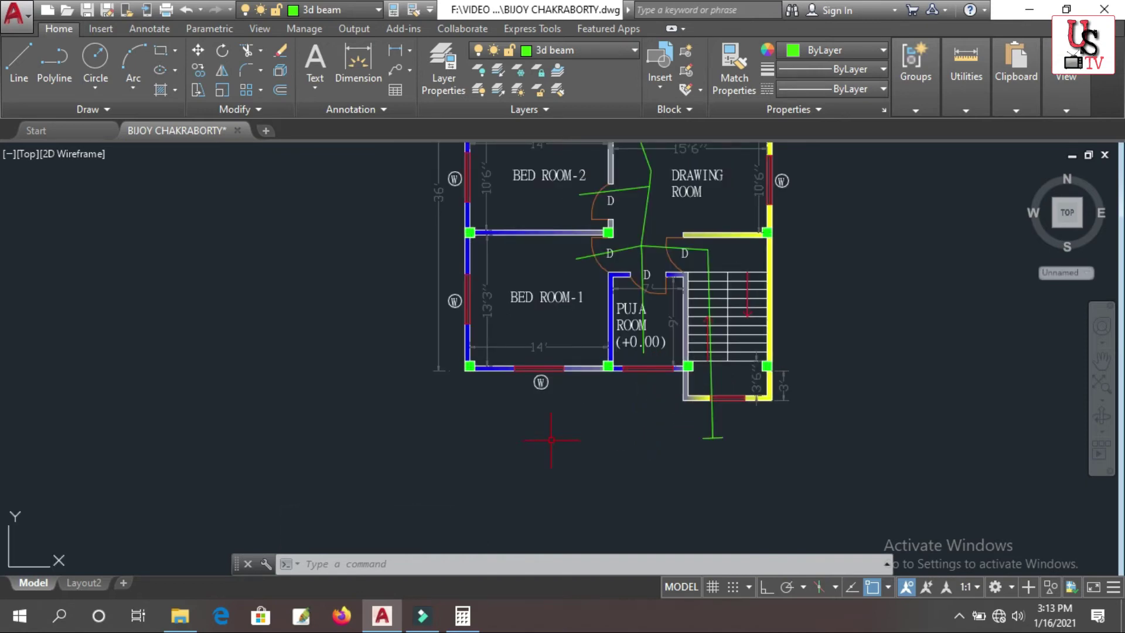
scroll(552, 436, "down", 3)
scroll(552, 437, "up", 3)
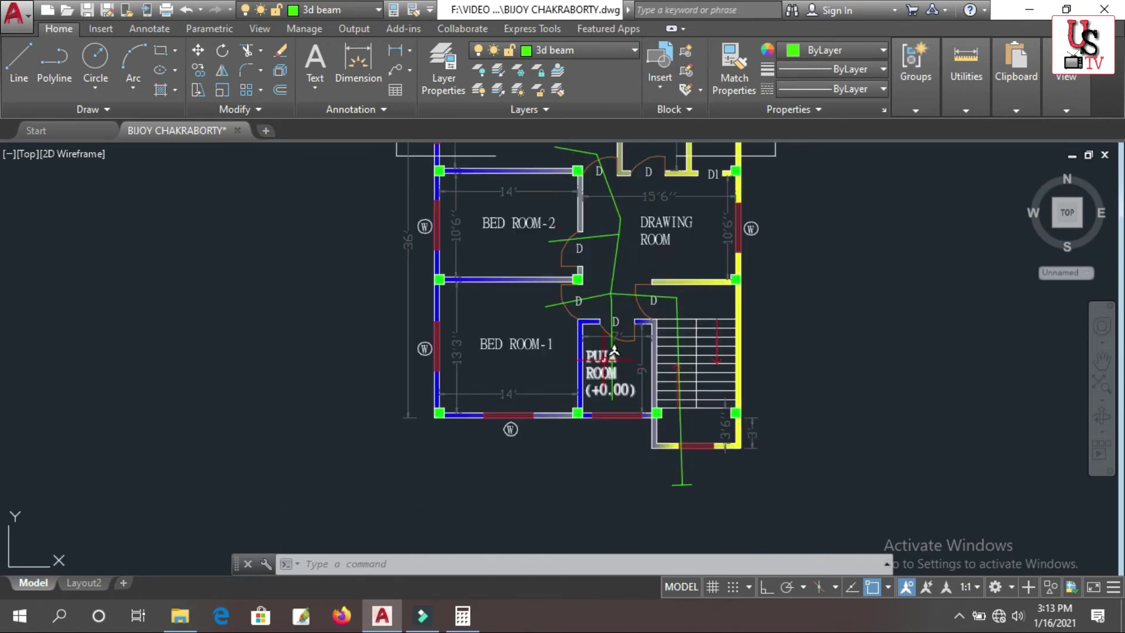
scroll(553, 436, "down", 4)
scroll(637, 422, "up", 4)
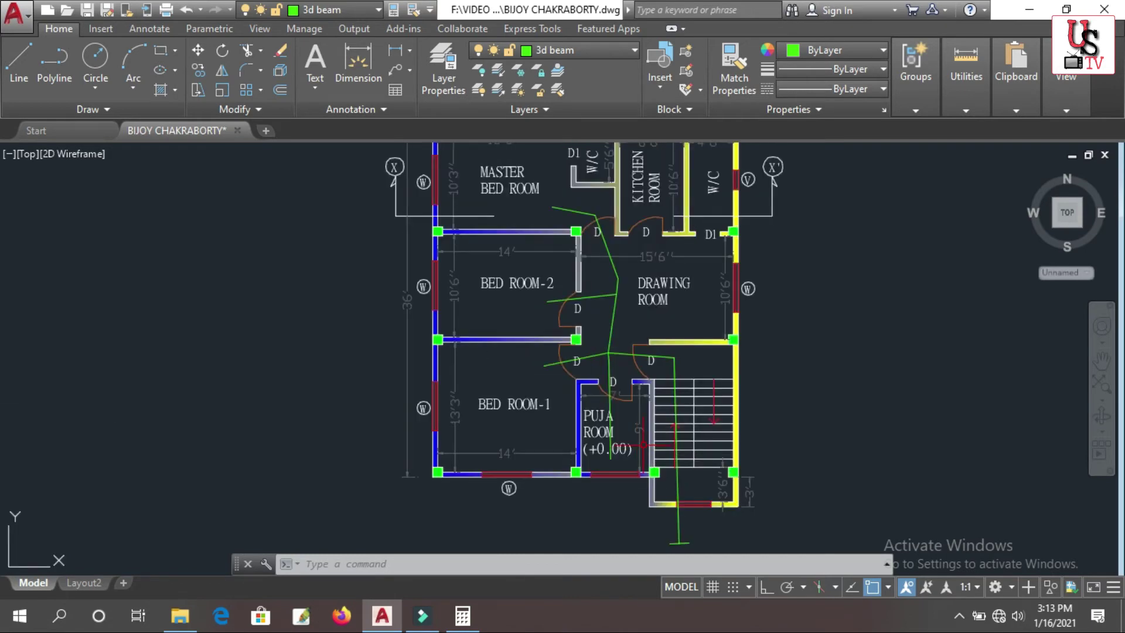
scroll(688, 368, "down", 4)
scroll(626, 286, "up", 4)
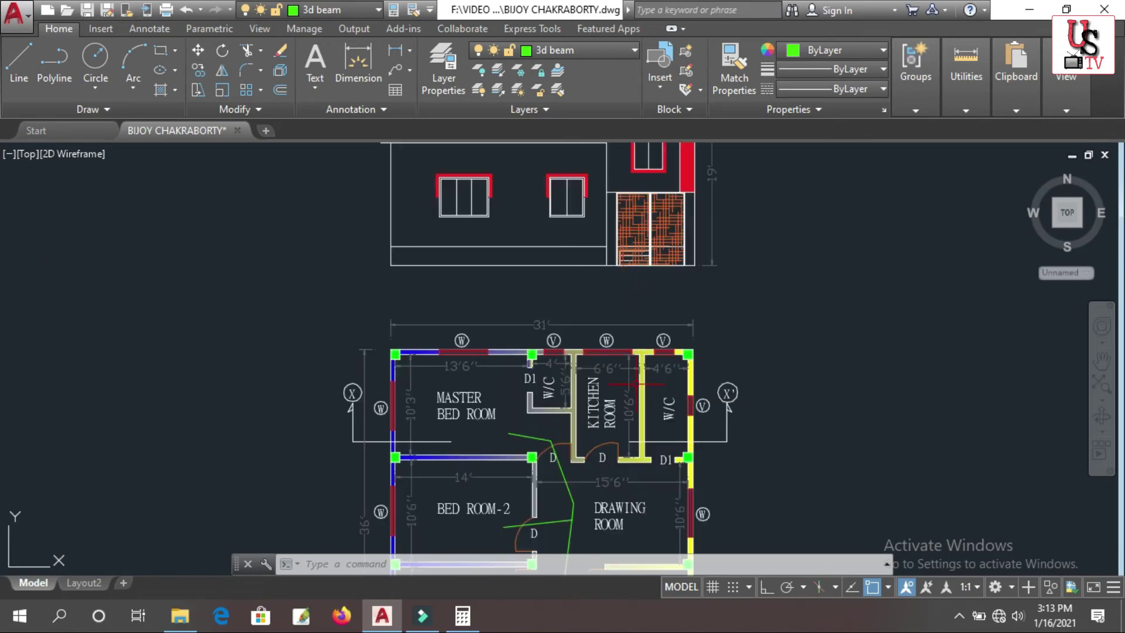
- Examine the front elevation above the plan copy, temporarily selecting its entrance tower portion and clearing the selection
scroll(609, 293, "down", 4)
scroll(577, 286, "up", 6)
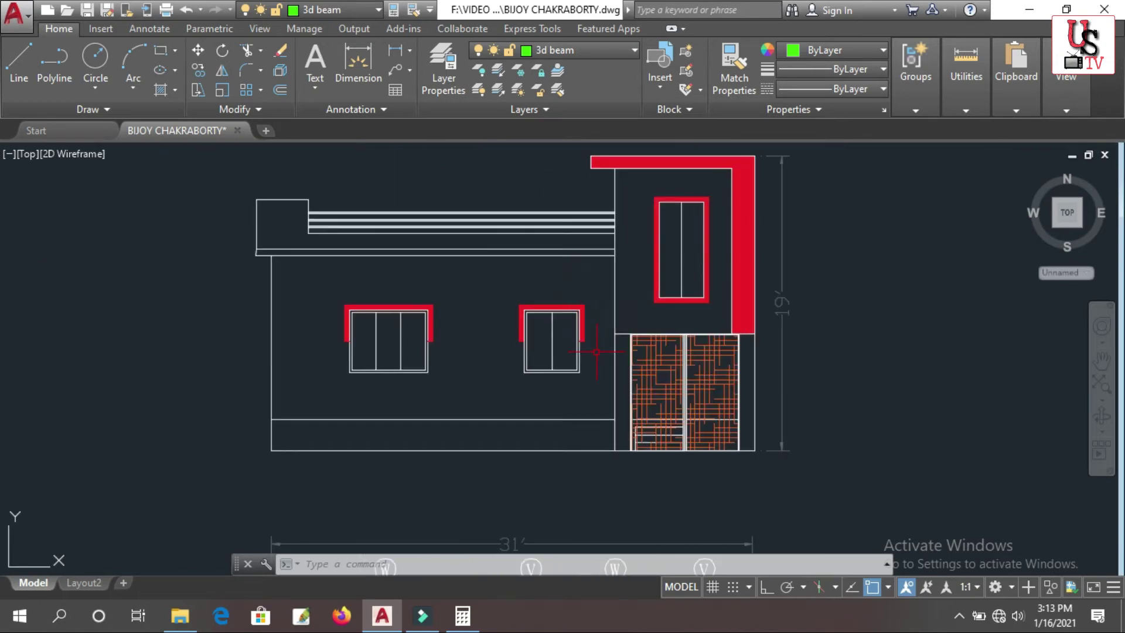
scroll(603, 386, "up", 2)
scroll(595, 361, "down", 4)
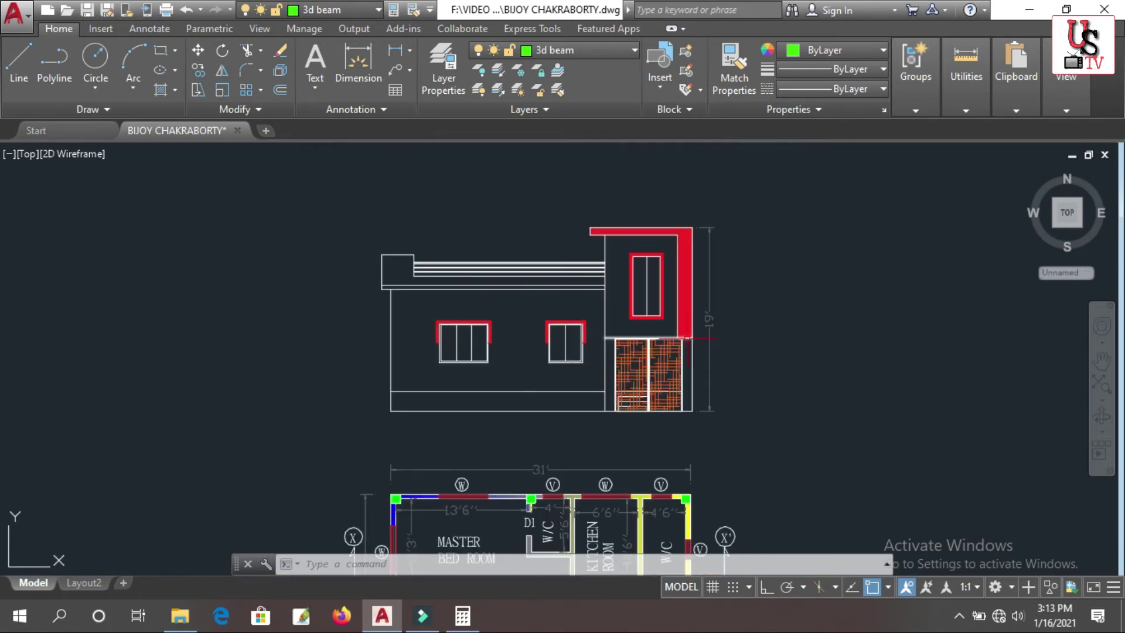
scroll(682, 362, "up", 2)
scroll(583, 351, "down", 2)
left_click(732, 467)
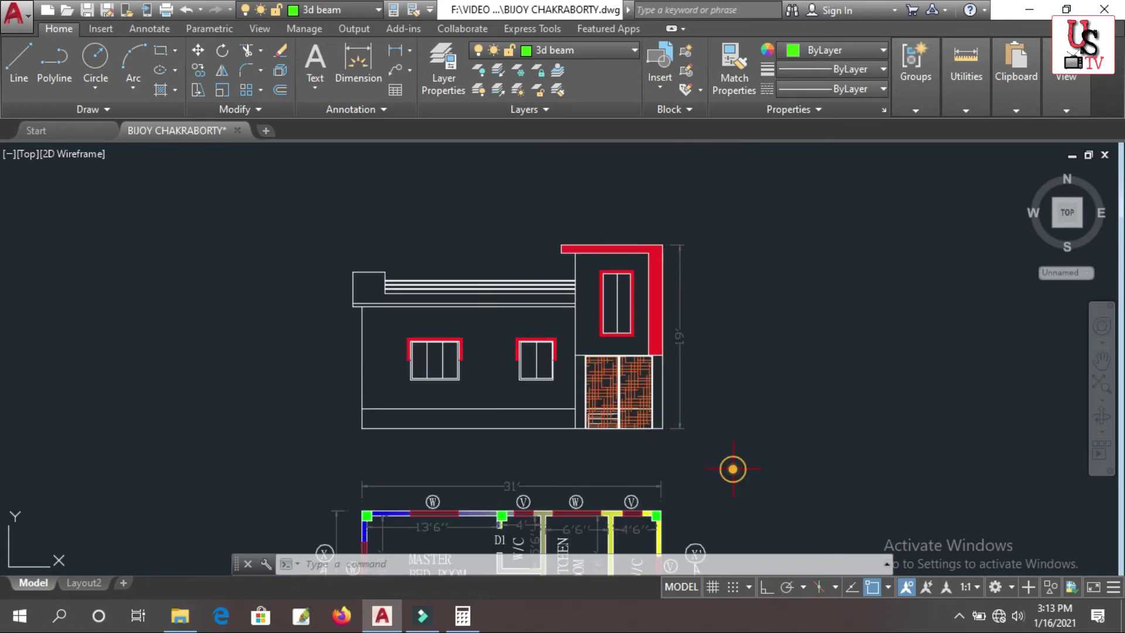
left_click(575, 221)
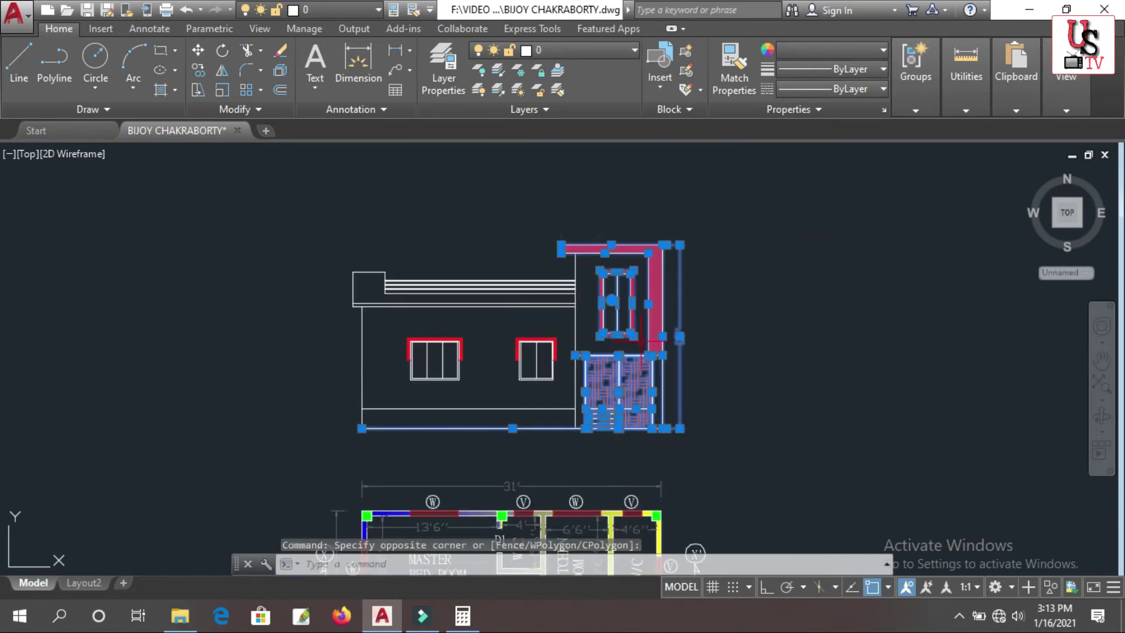
key("Escape")
- Compare the puja room and front elevation of the plan copy with the front elevation on the page 2/6 sheet
scroll(480, 352, "down", 3)
scroll(482, 472, "up", 5)
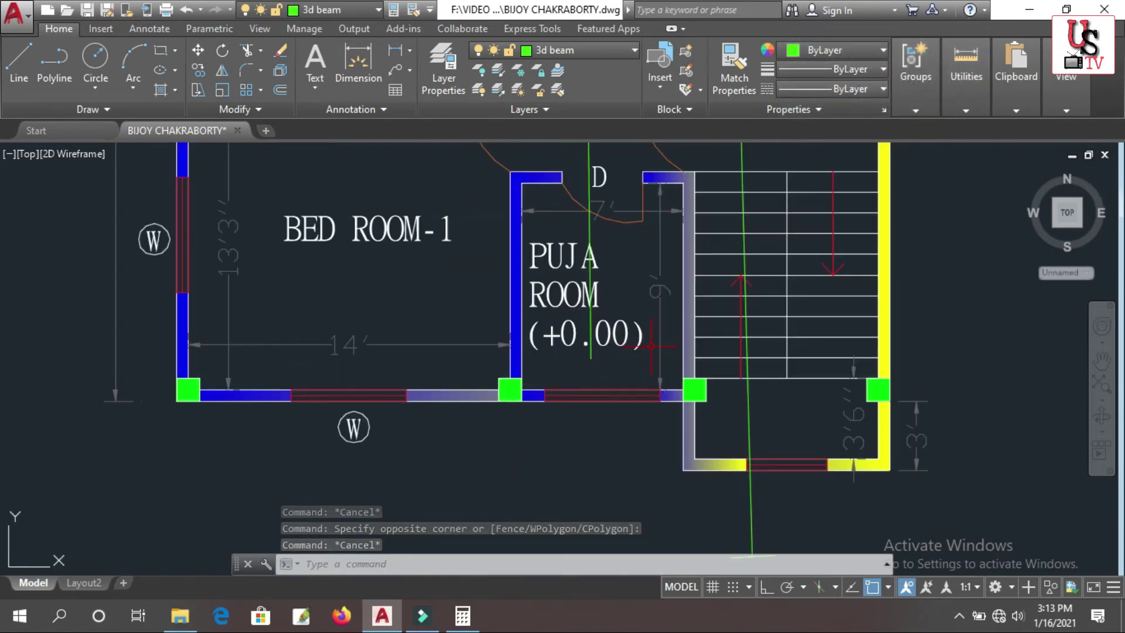
scroll(609, 355, "up", 2)
scroll(609, 356, "down", 10)
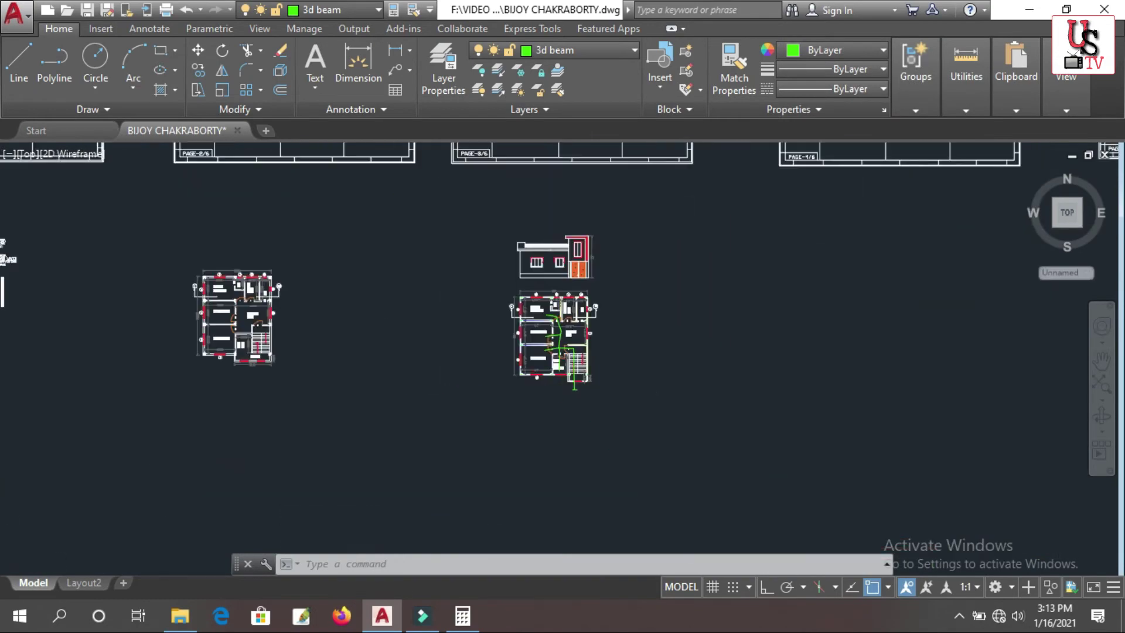
scroll(574, 392, "down", 2)
scroll(509, 242, "up", 6)
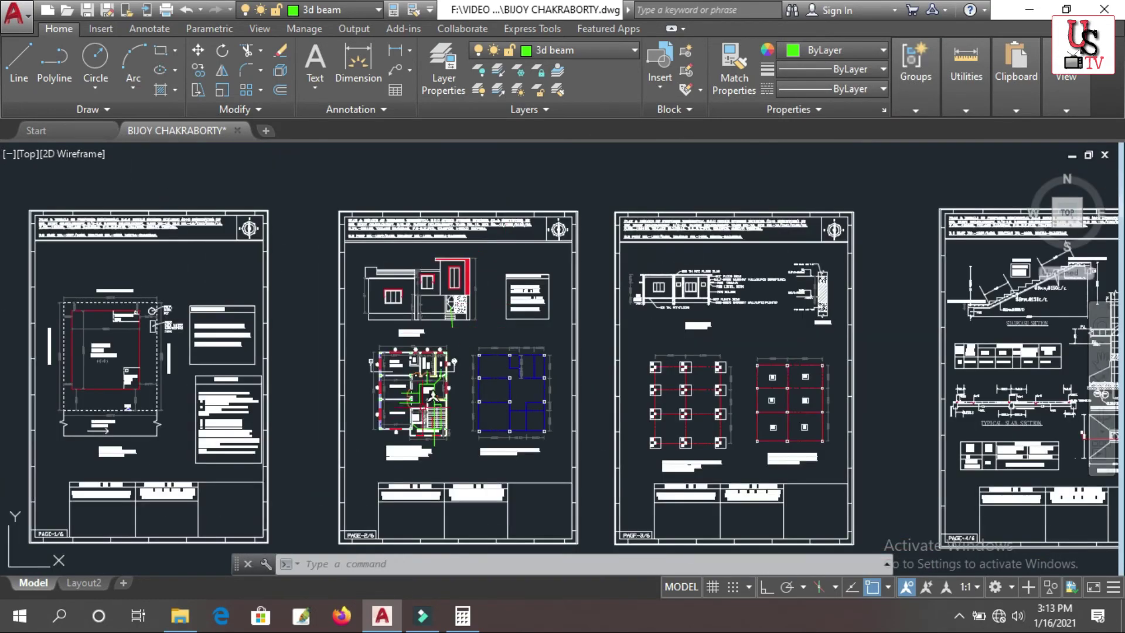
scroll(431, 278, "up", 8)
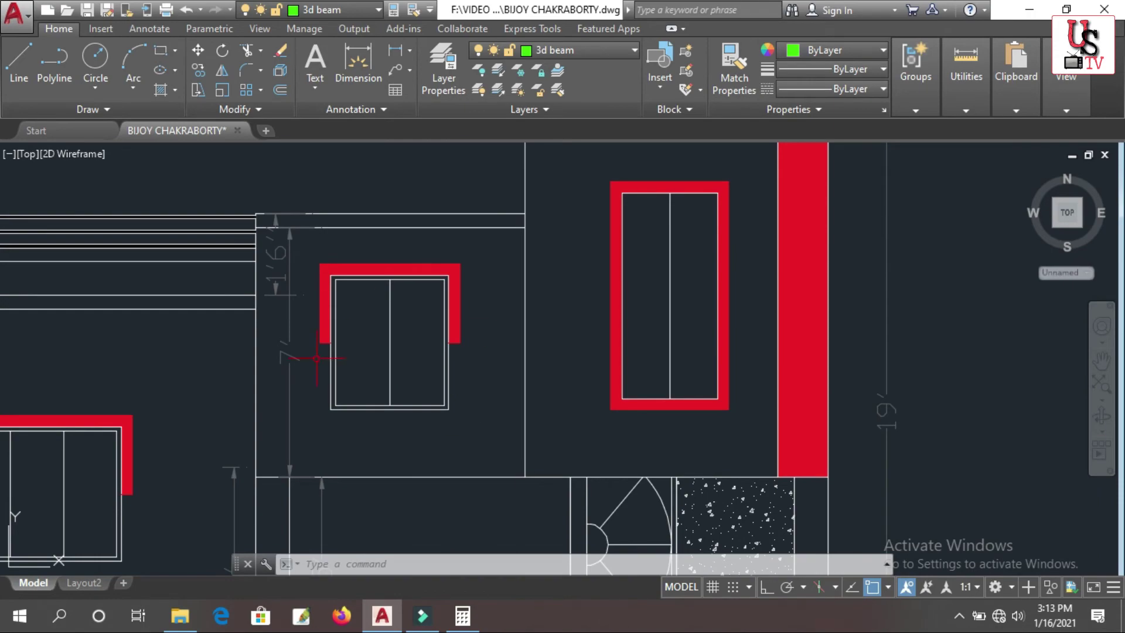
scroll(307, 289, "down", 10)
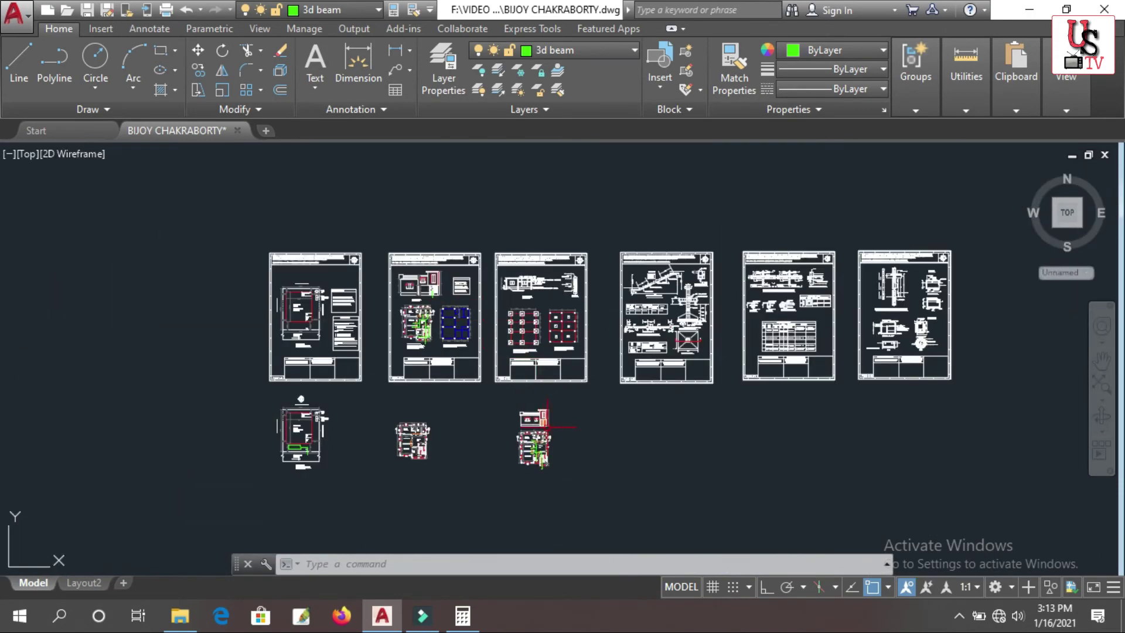
scroll(548, 427, "up", 8)
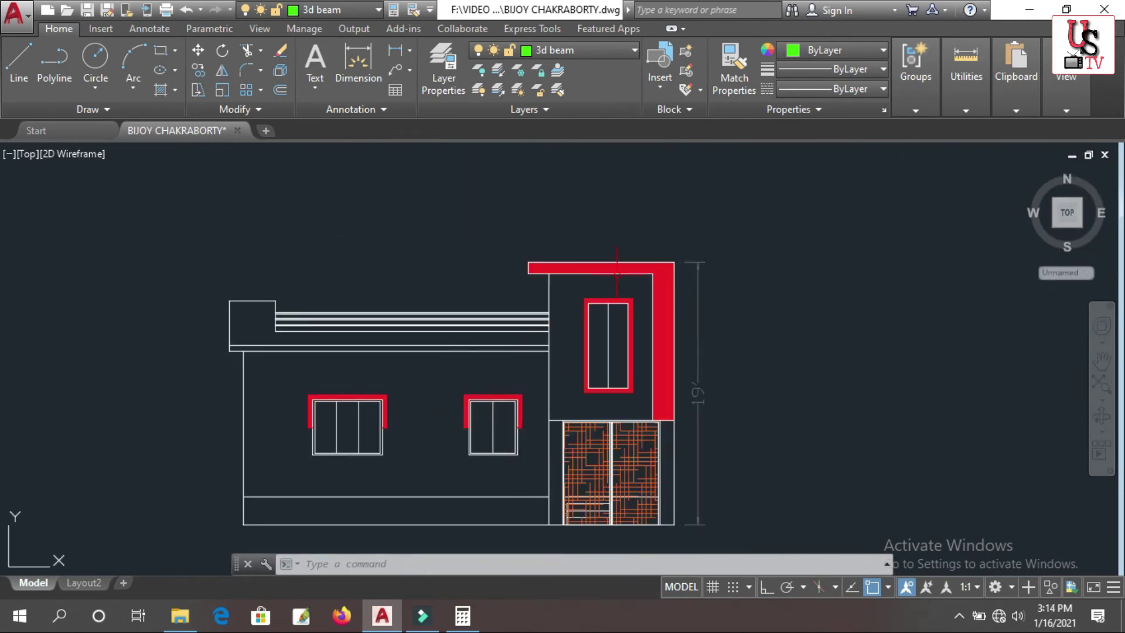
scroll(541, 486, "down", 8)
- Examine the ground floor plan on the page 2/6 sheet, especially the rooms and doors around the drawing room
scroll(579, 464, "up", 4)
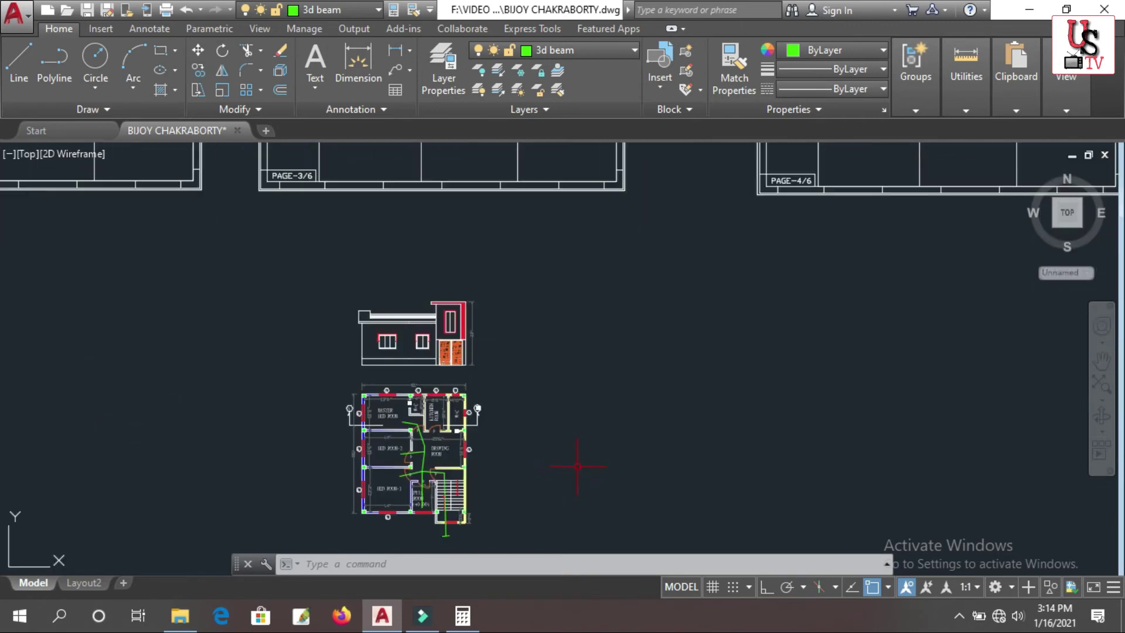
scroll(582, 463, "down", 4)
scroll(318, 240, "up", 6)
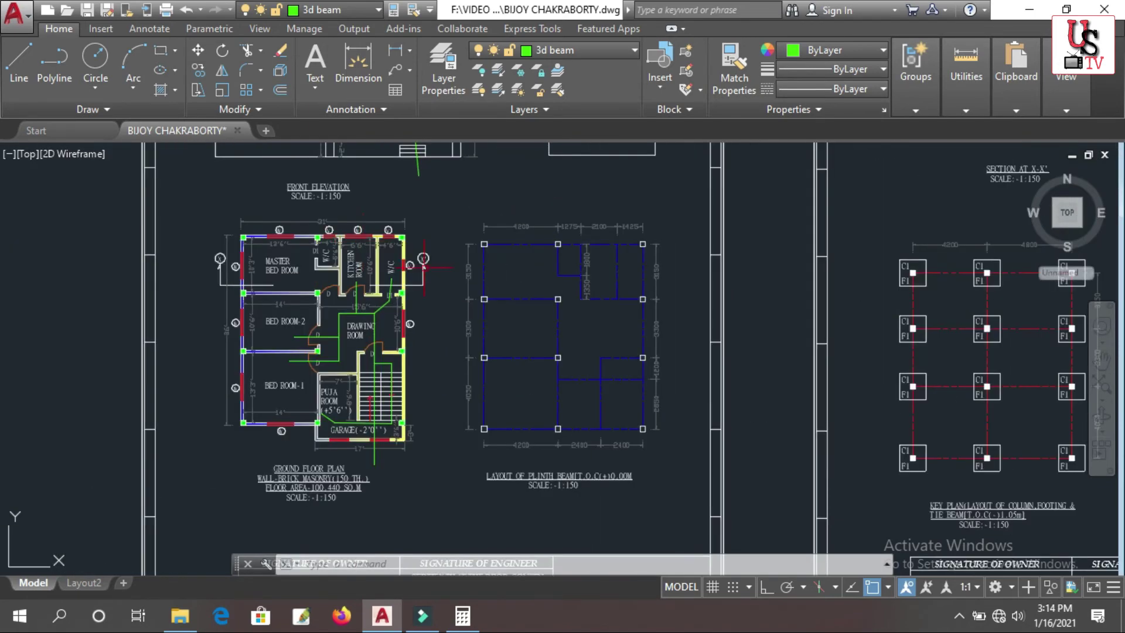
scroll(318, 240, "down", 4)
scroll(319, 241, "up", 5)
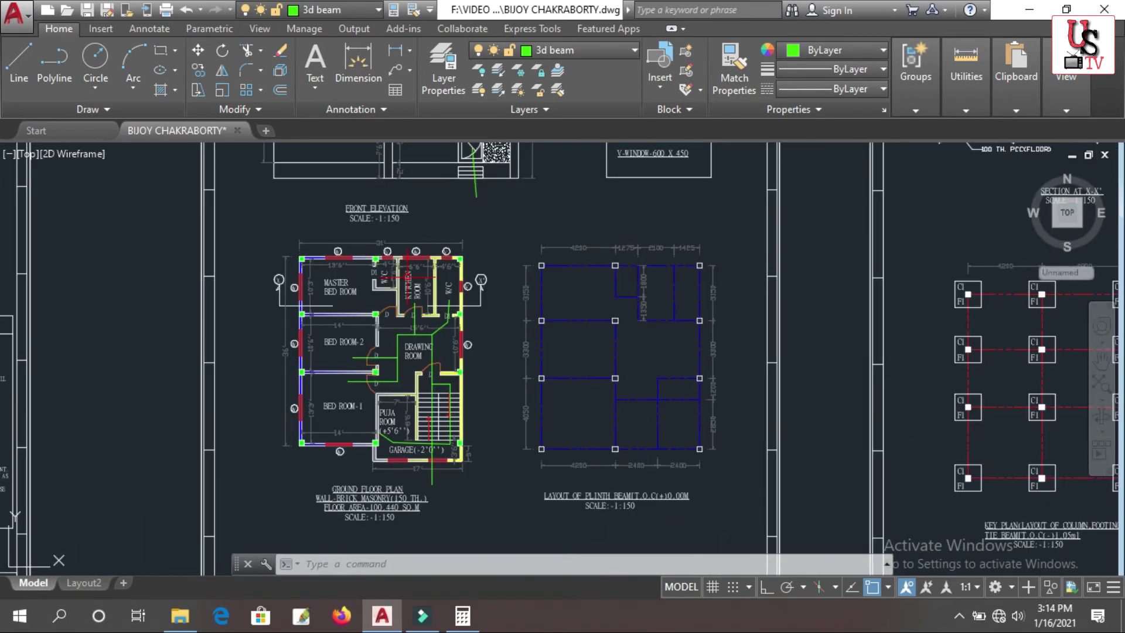
scroll(370, 297, "up", 2)
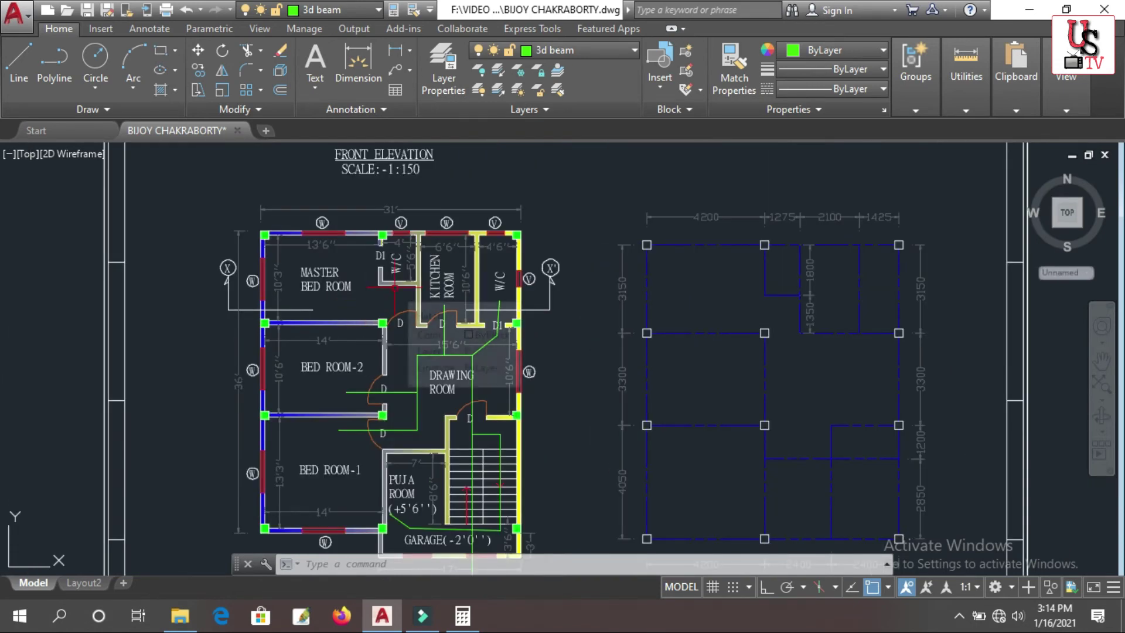
scroll(396, 286, "down", 4)
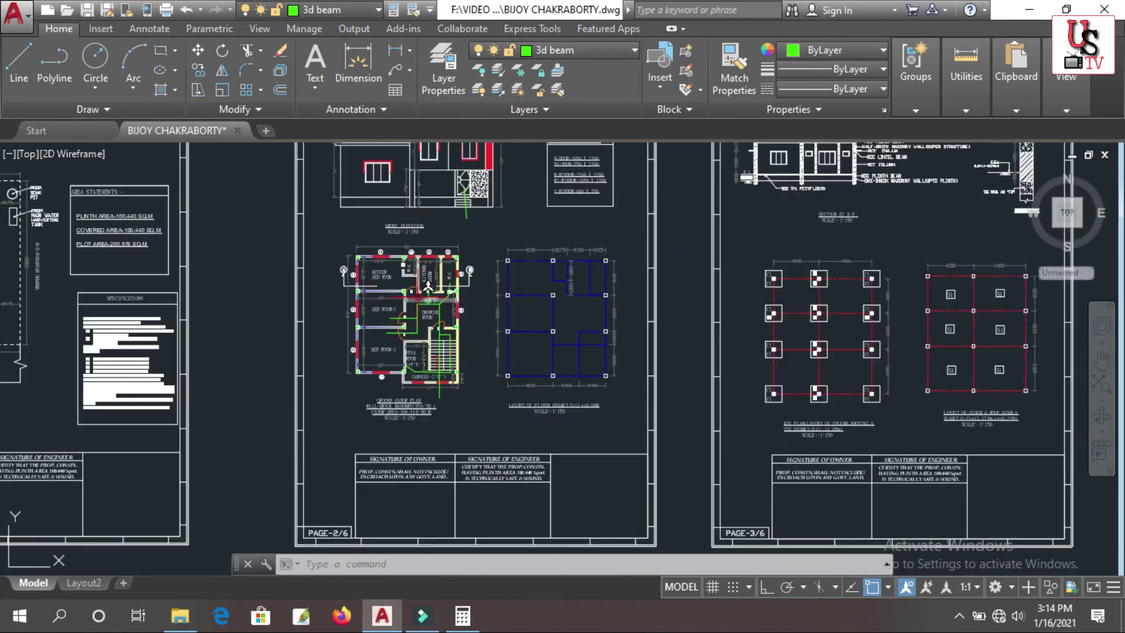
scroll(415, 287, "up", 4)
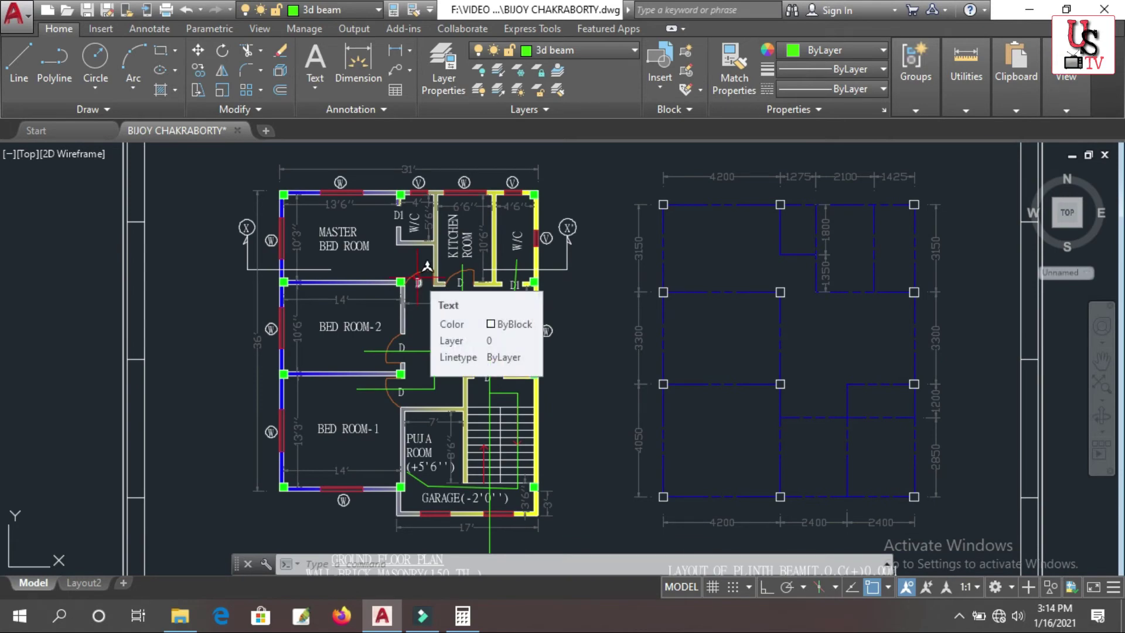
scroll(452, 282, "down", 4)
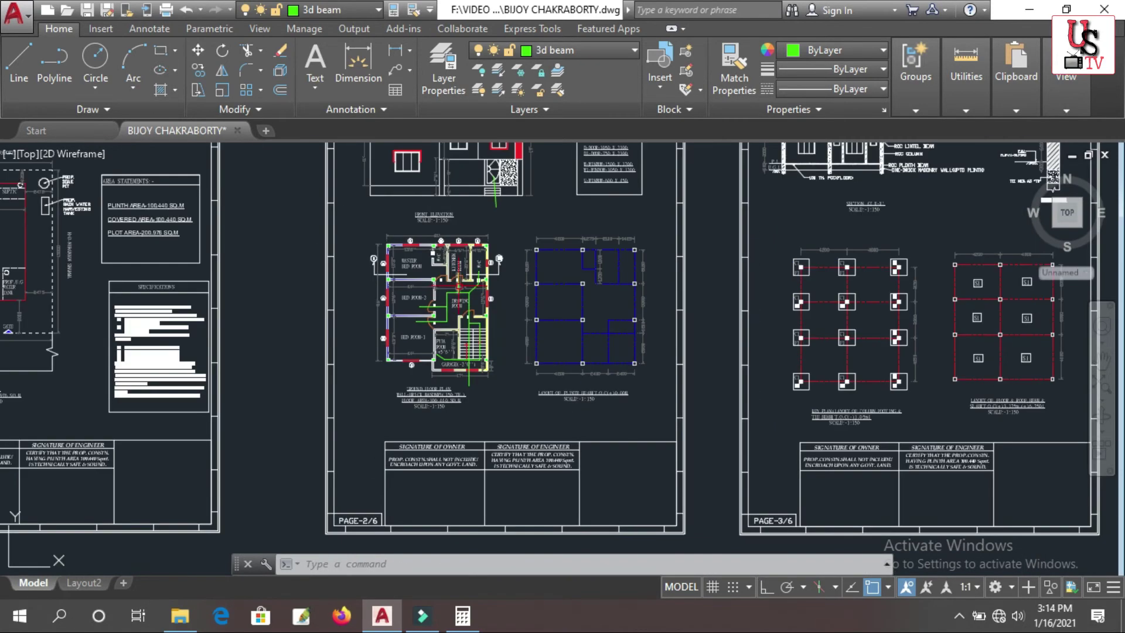
scroll(423, 244, "up", 4)
scroll(443, 253, "up", 2)
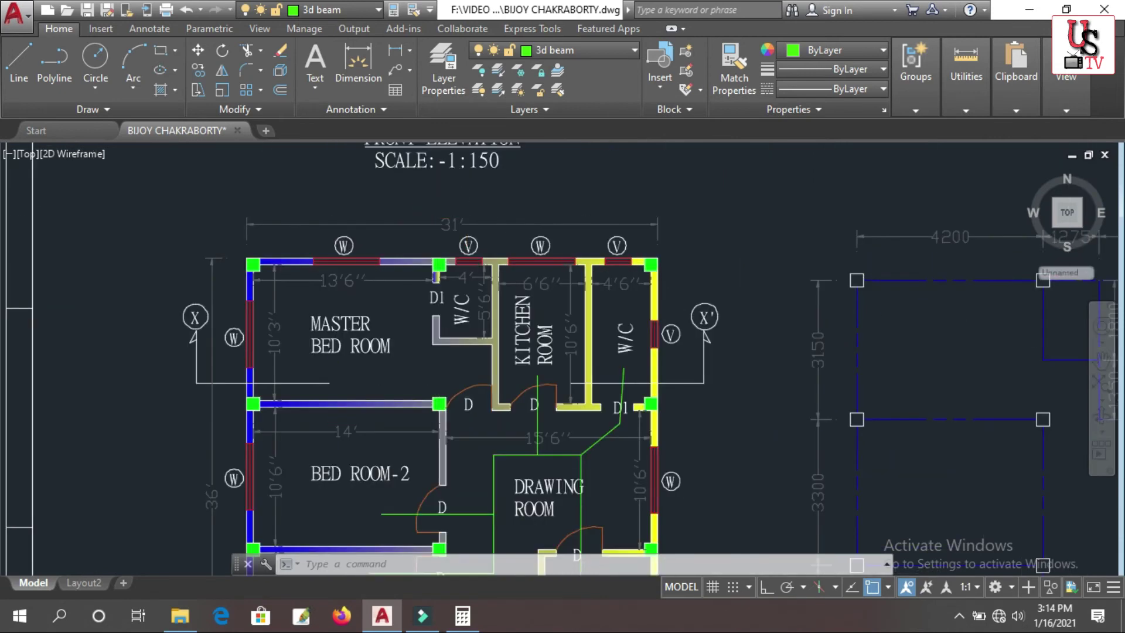
scroll(443, 253, "down", 2)
scroll(325, 438, "up", 4)
- Switch to Calculator and multiply the ground floor plan's overall dimensions, 31 by 36
left_click(462, 616)
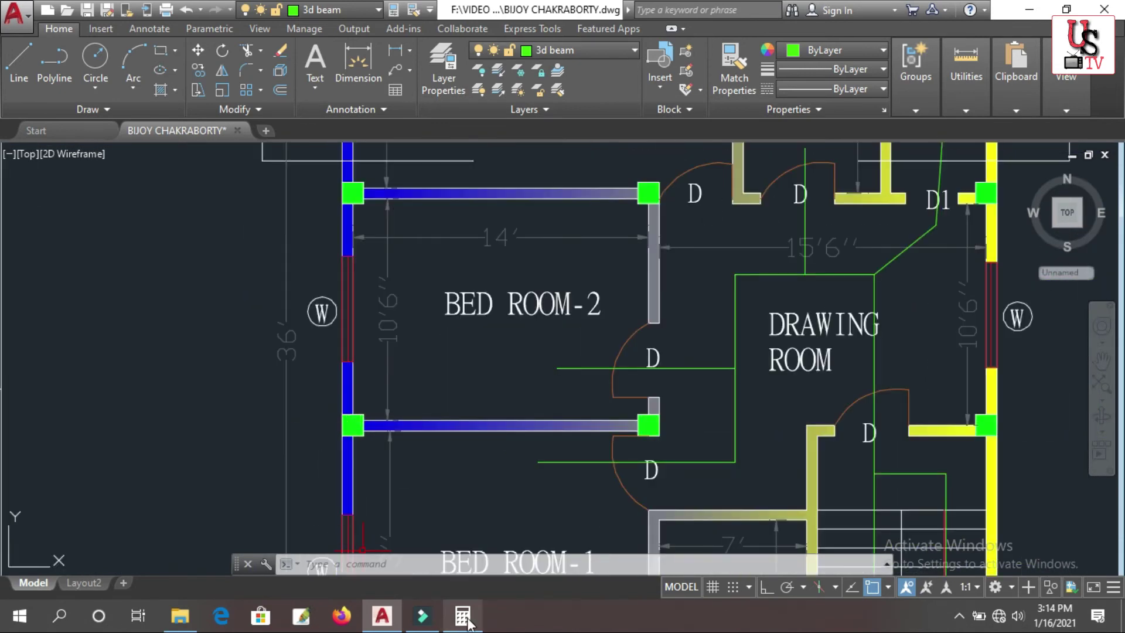
left_click(853, 516)
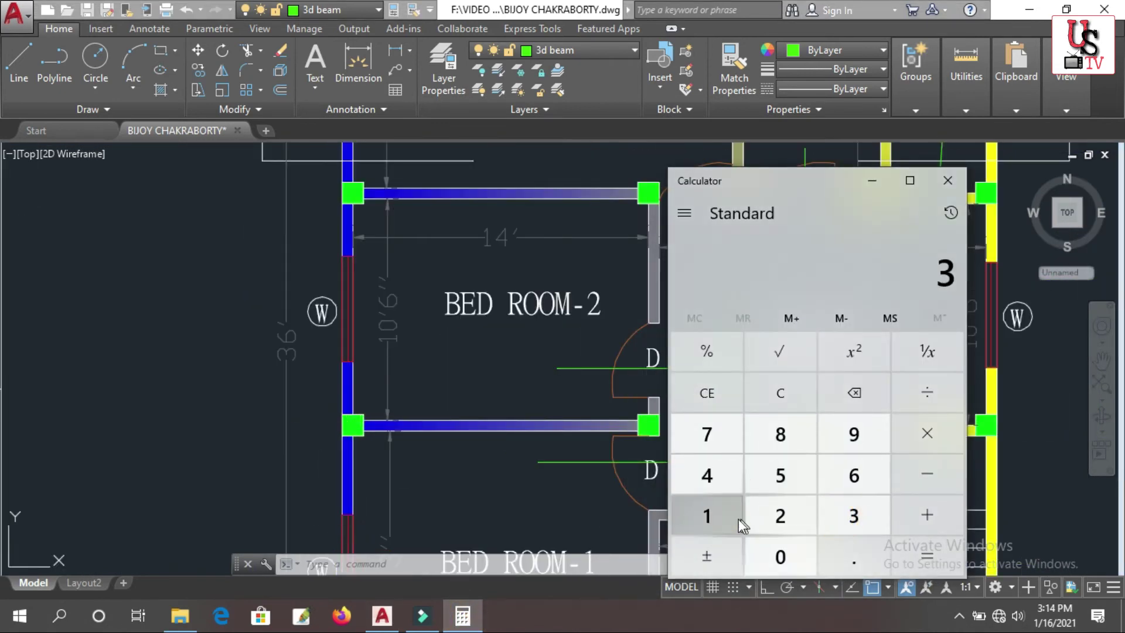
left_click(737, 518)
left_click(927, 433)
left_click(861, 510)
left_click(859, 480)
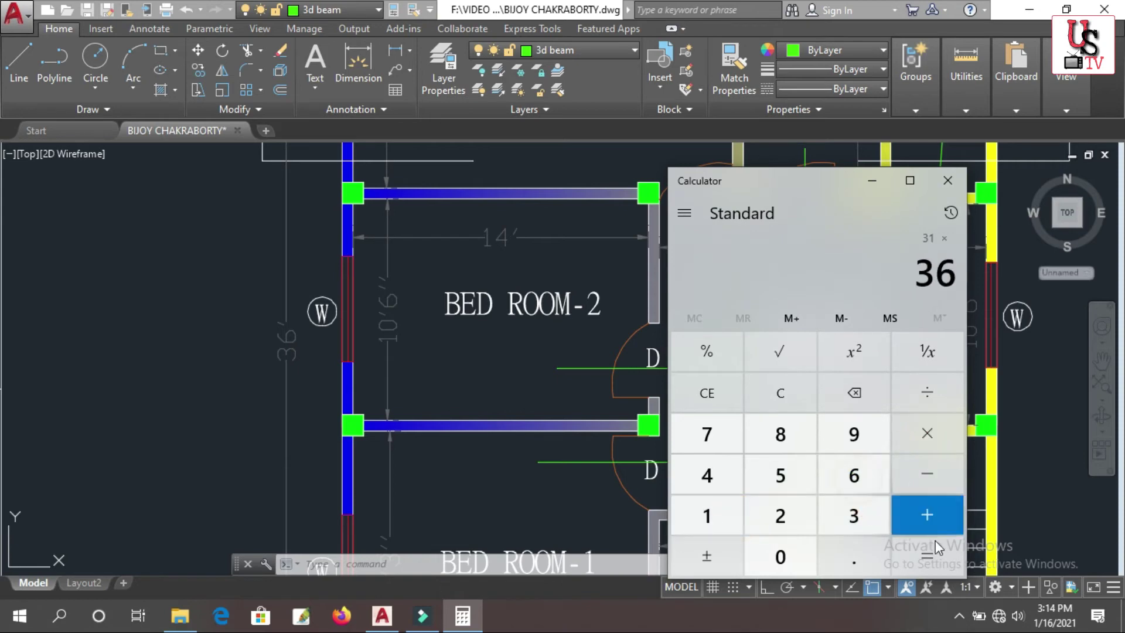
left_click(937, 542)
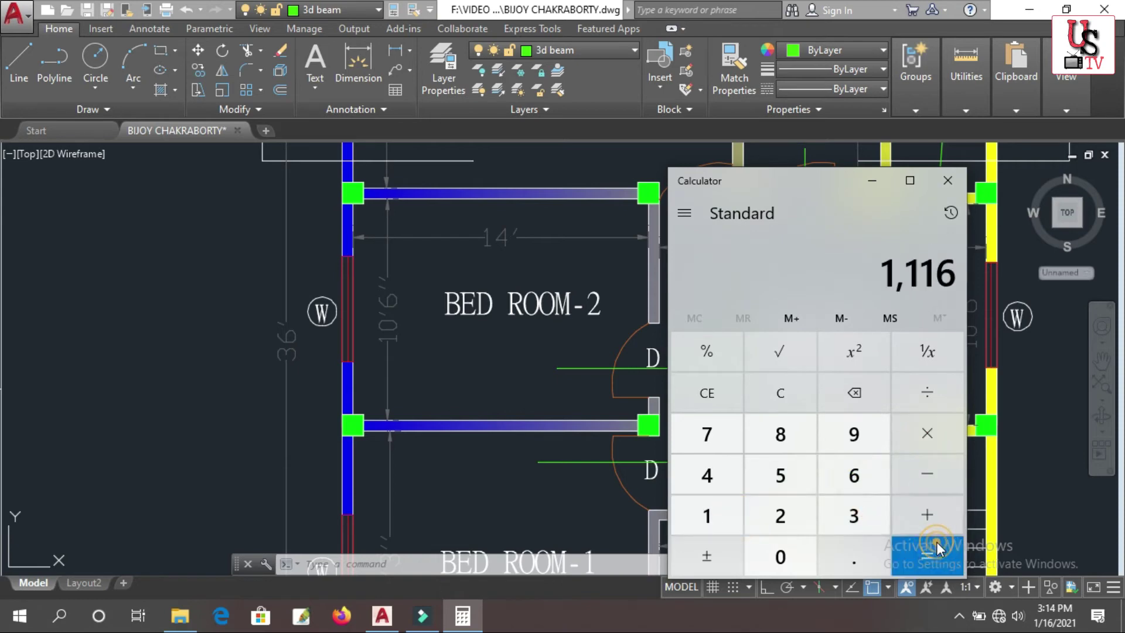
left_click(871, 181)
- Examine the ground floor plan and plinth beam layout on the page 2/6 sheet and the plan of footing on the page 4/6 sheet
scroll(479, 365, "down", 8)
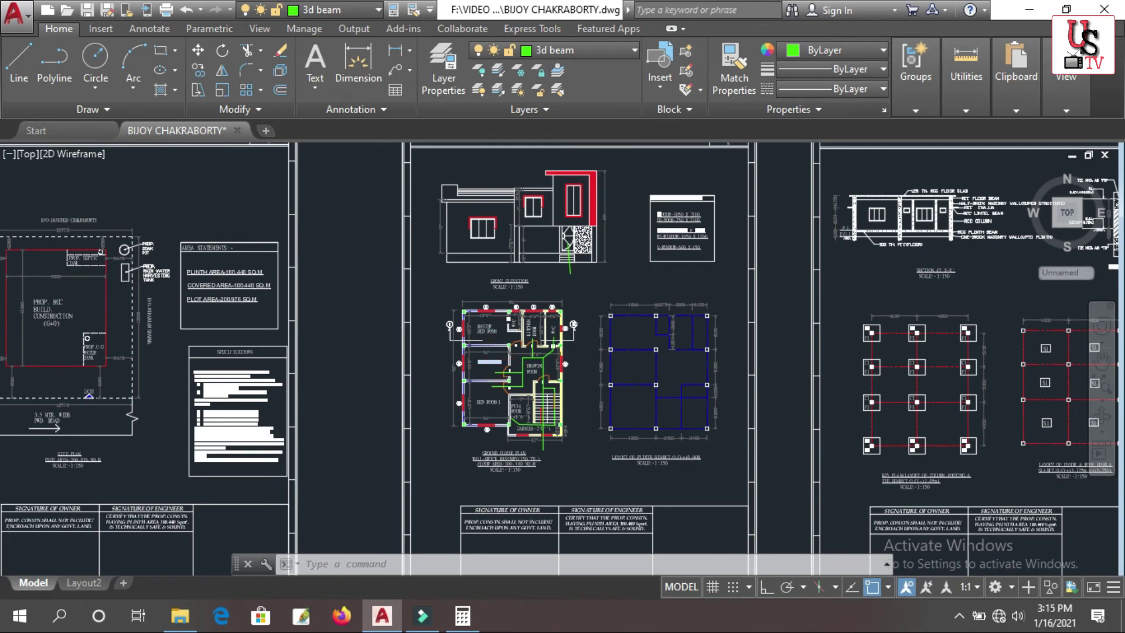
scroll(493, 352, "up", 2)
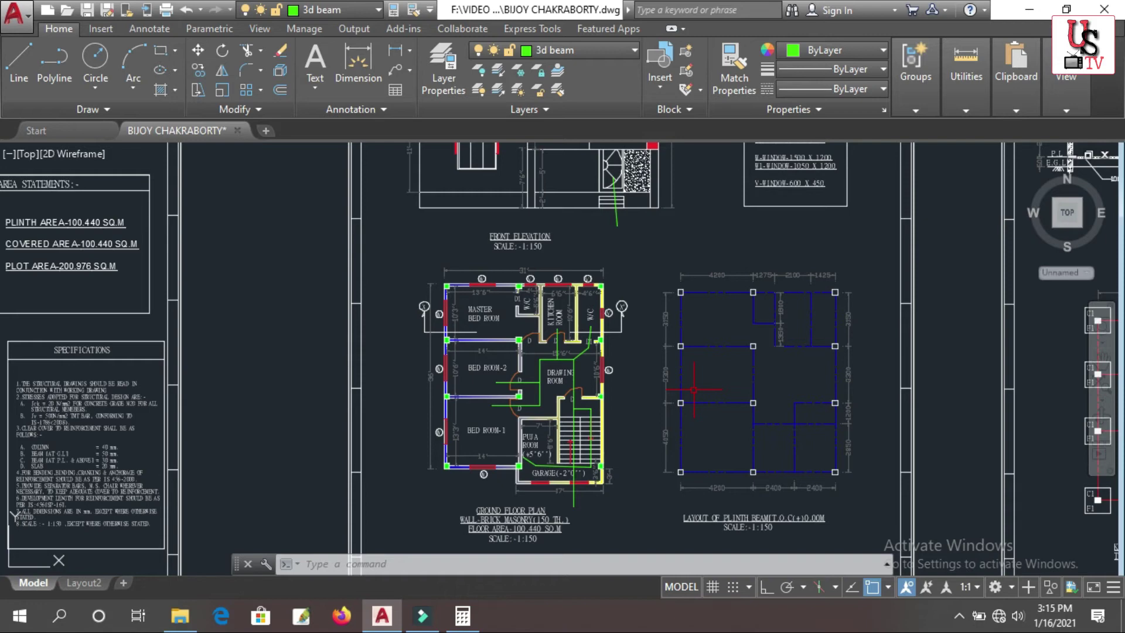
scroll(648, 351, "up", 2)
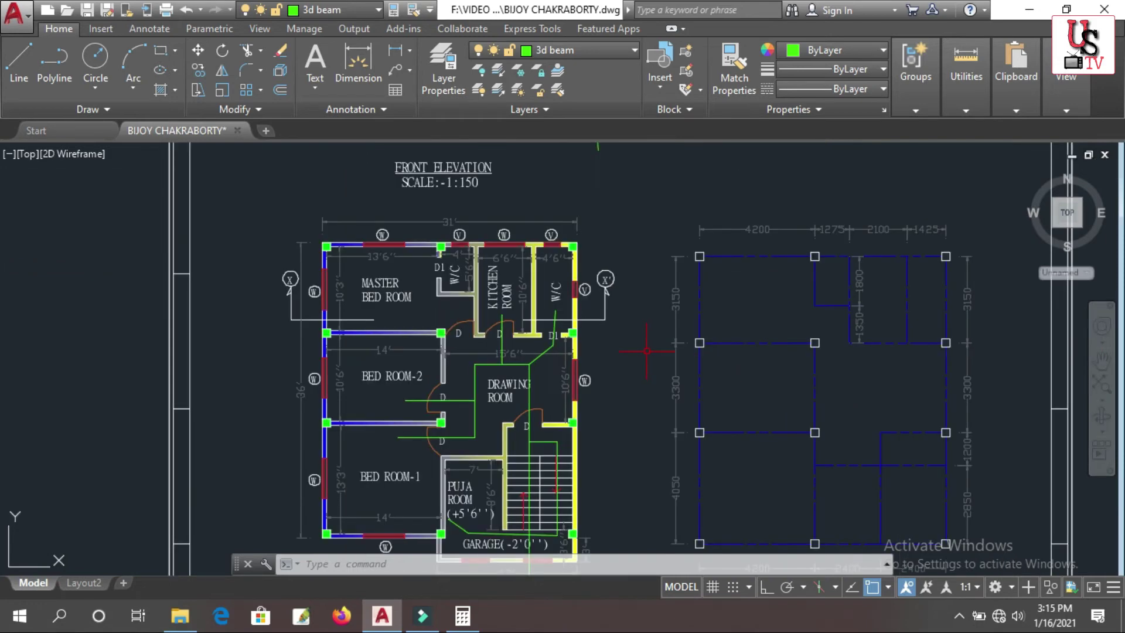
scroll(597, 352, "down", 6)
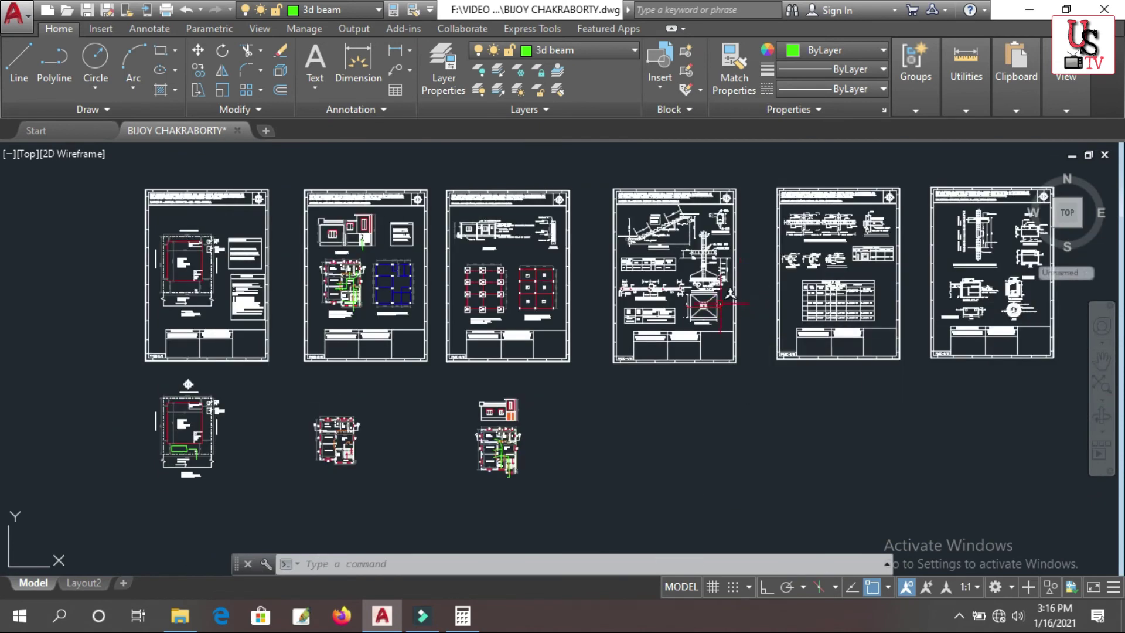
scroll(719, 304, "up", 4)
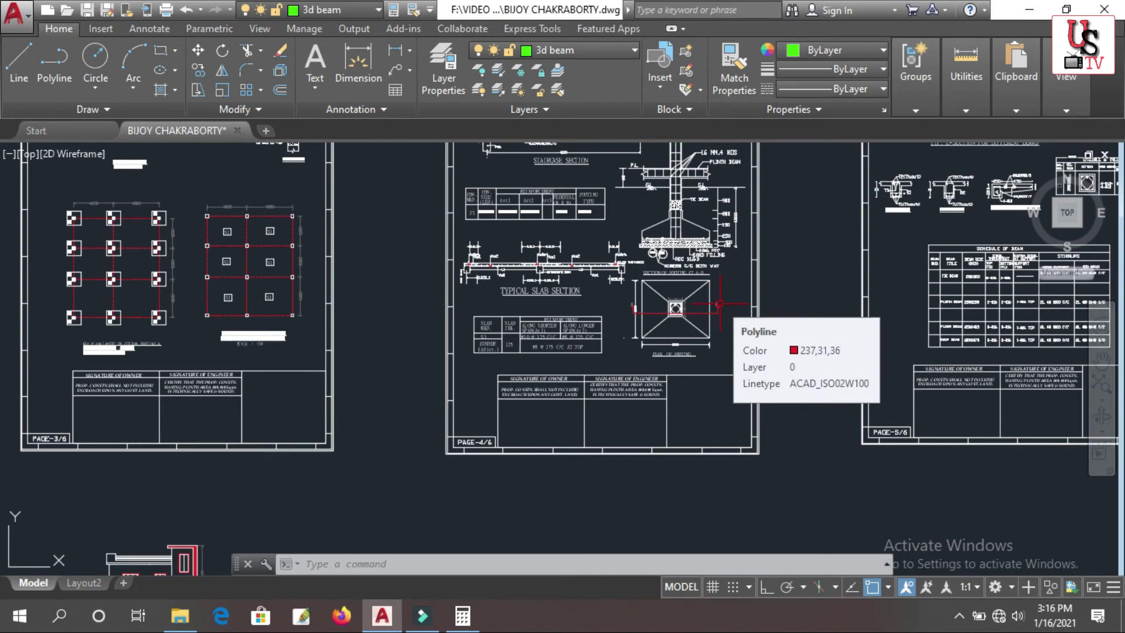
scroll(720, 304, "up", 4)
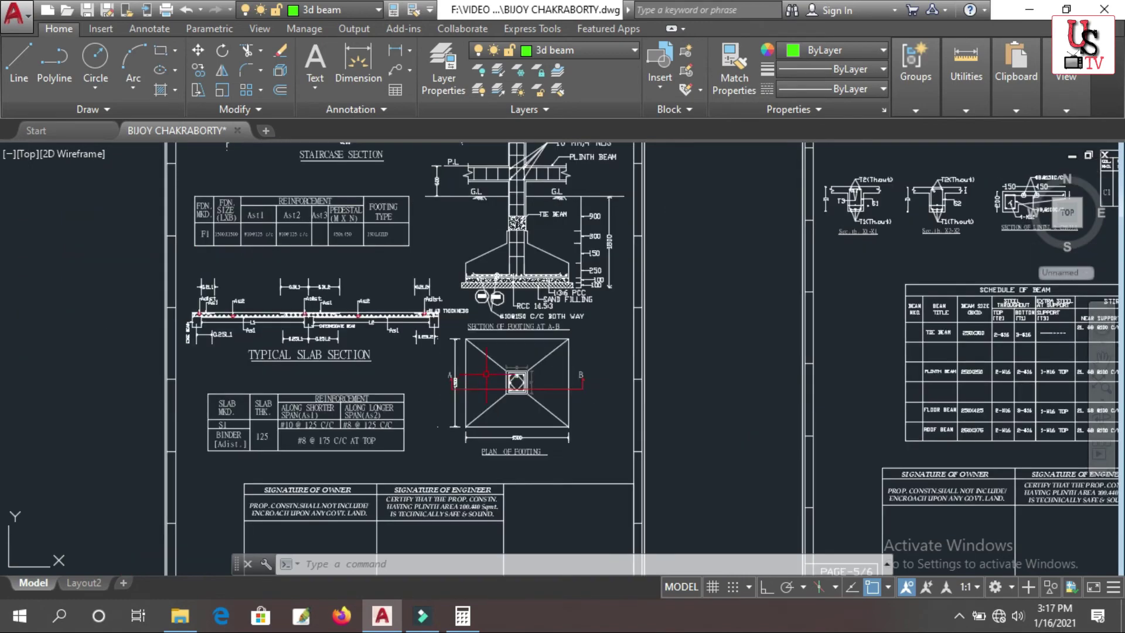
scroll(491, 476, "up", 5)
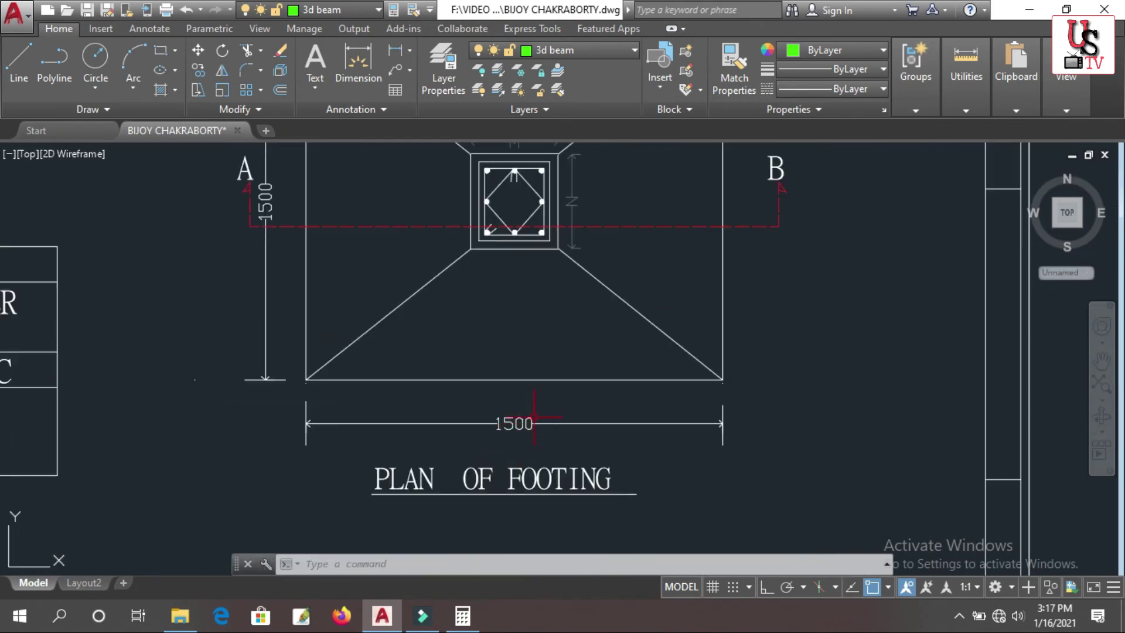
scroll(473, 351, "down", 3)
scroll(380, 272, "up", 4)
scroll(419, 321, "down", 2)
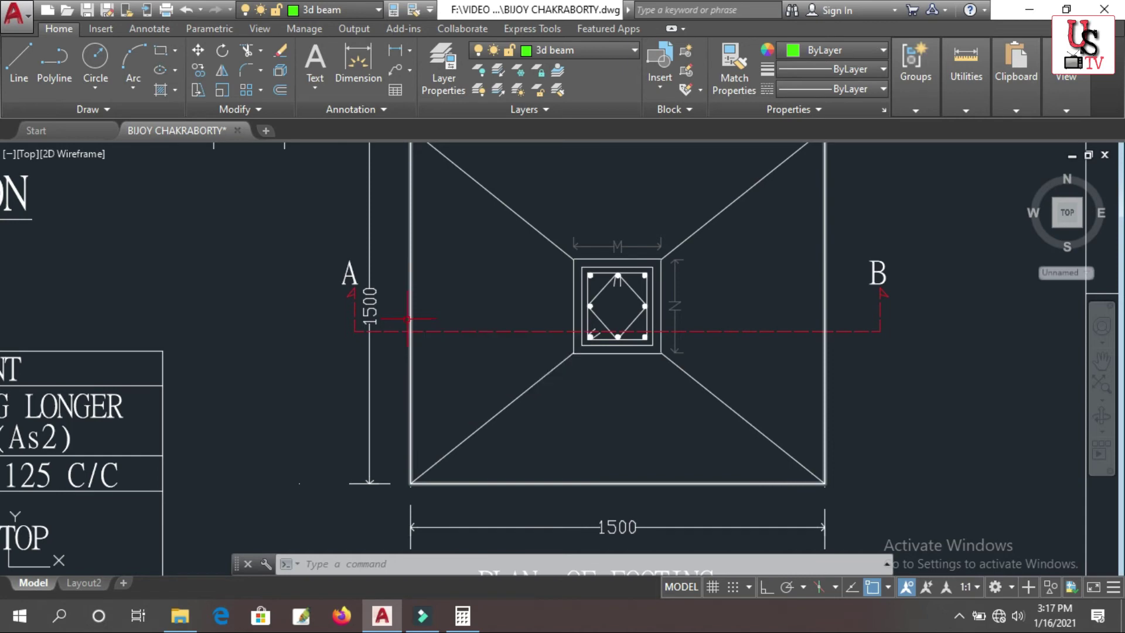
- Divide the footing's 1500 width by 300 in Calculator and close it
left_click(463, 616)
left_click(707, 395)
left_click(709, 511)
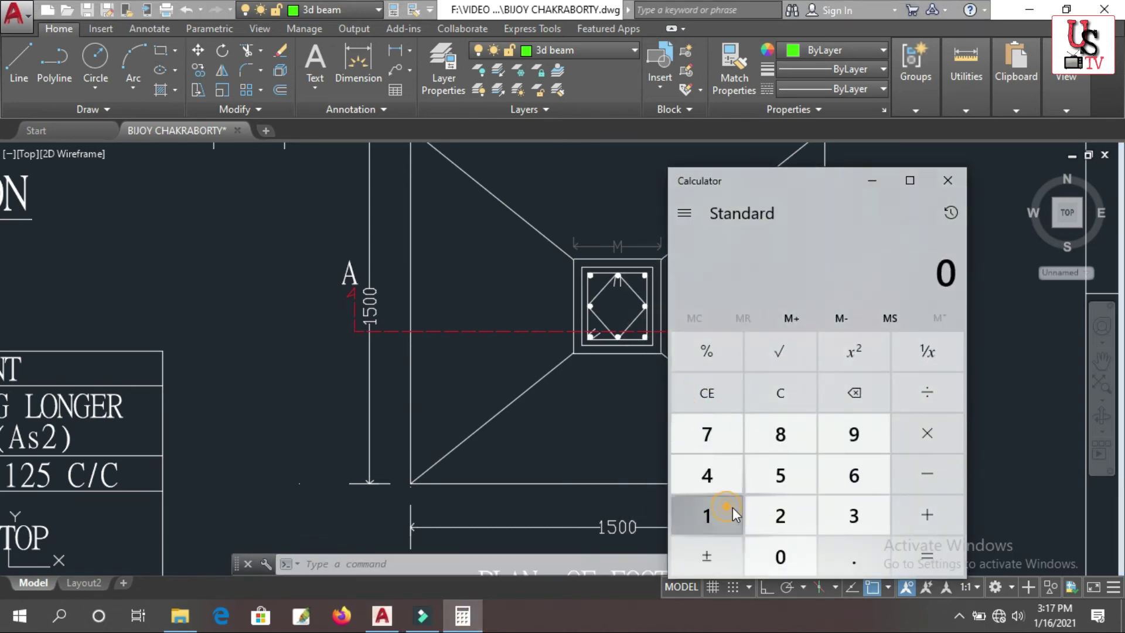
left_click(780, 474)
double_click(797, 551)
left_click(927, 392)
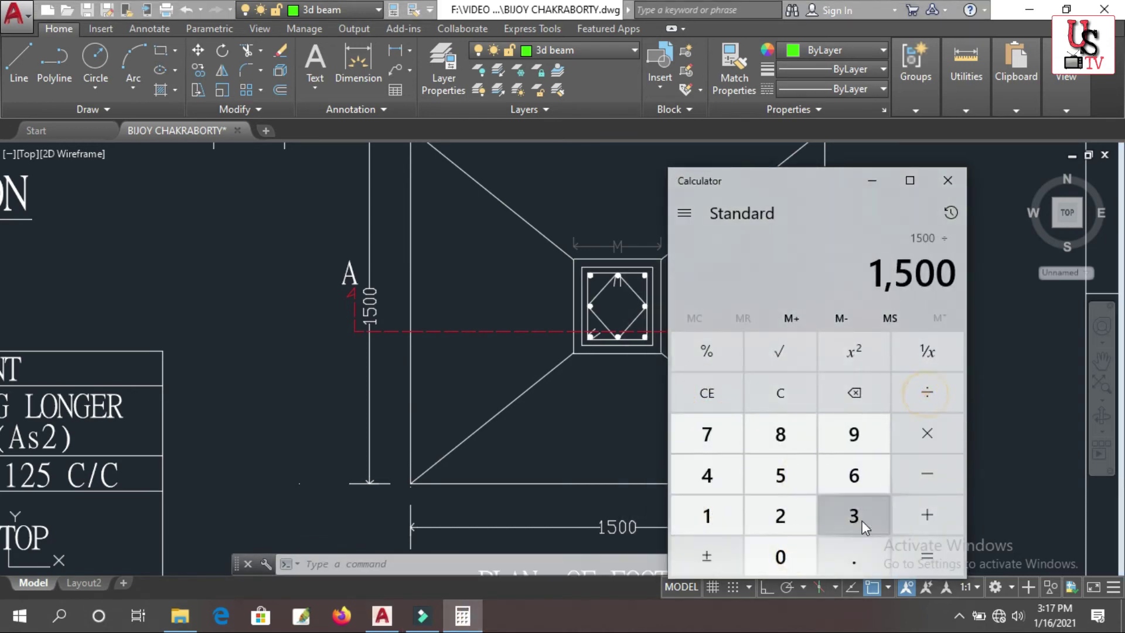
left_click(859, 519)
double_click(784, 550)
left_click(898, 561)
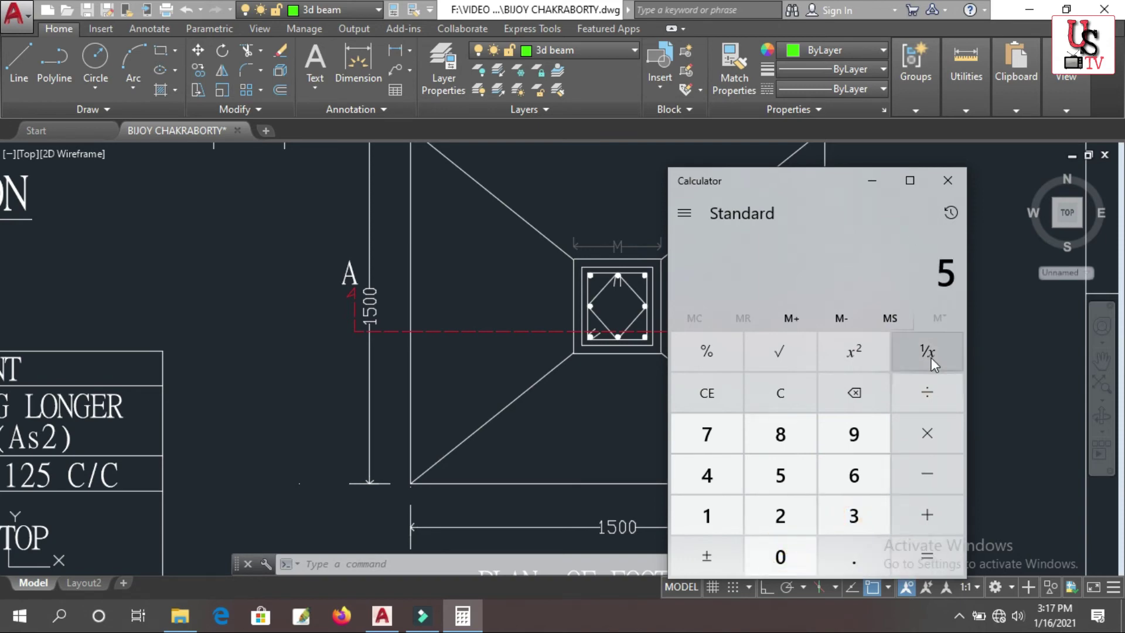
left_click(947, 180)
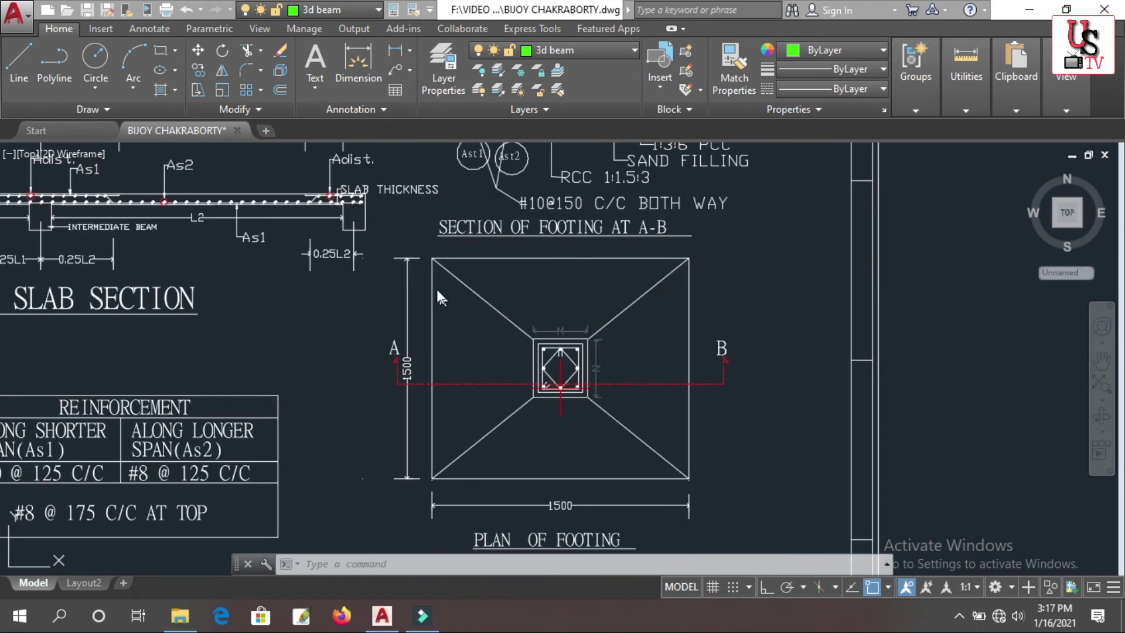
- Check the vertical and horizontal 1500 dimensions of the footing plan by temporarily selecting them
left_click(400, 376)
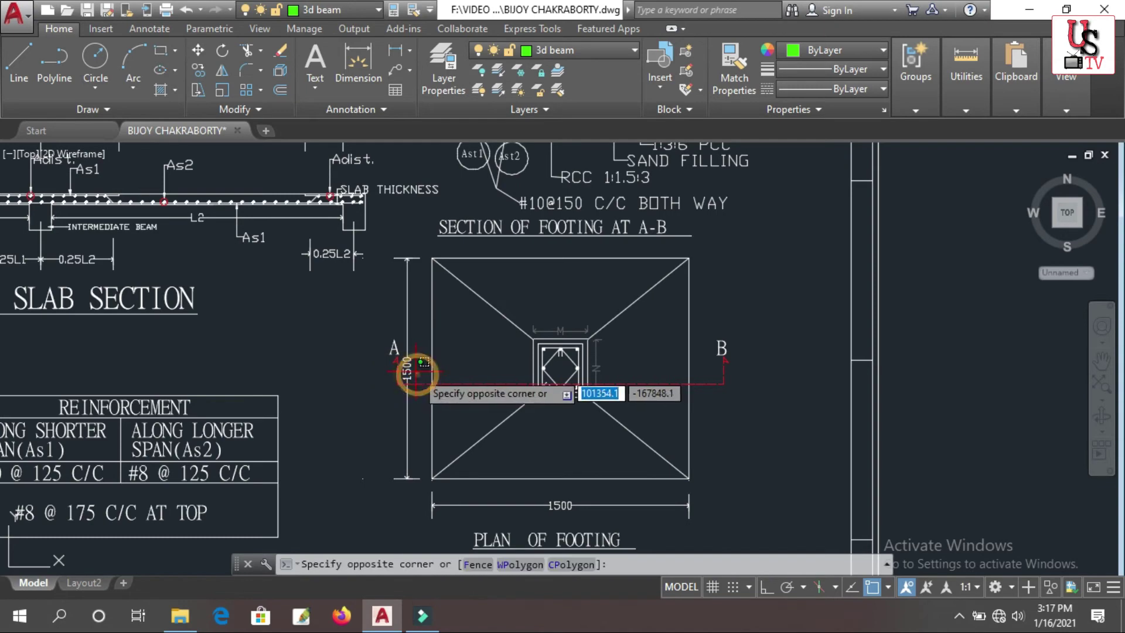
left_click(407, 364)
left_click(566, 493)
key("Escape")
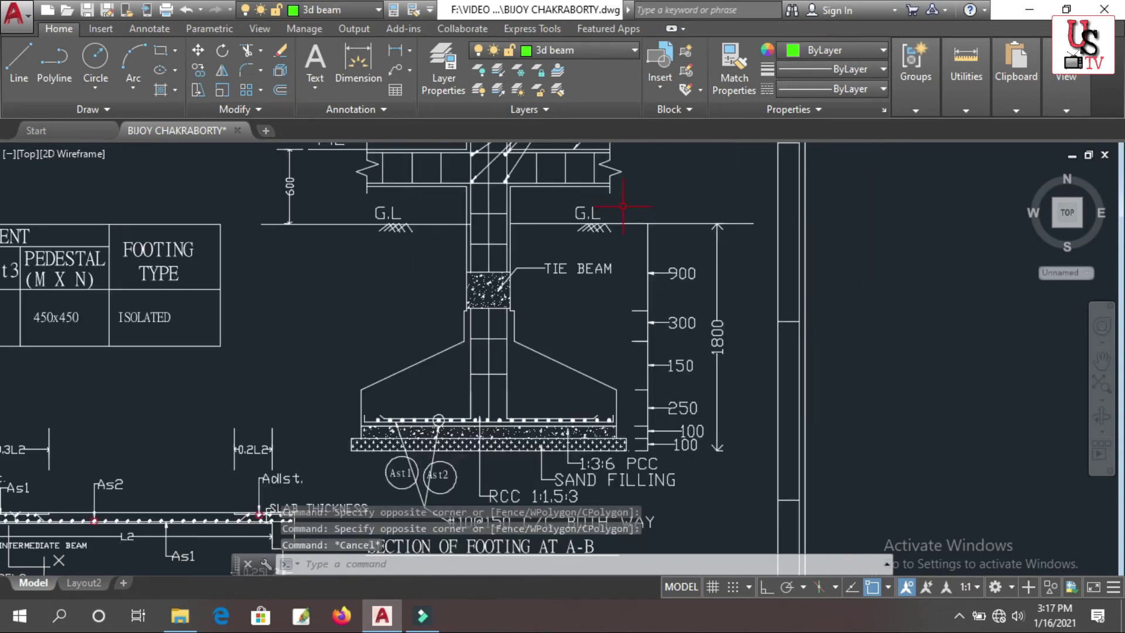
- Check the ground level label and the 1800 overall depth dimension in the footing section by temporarily selecting them
left_click(611, 214)
left_click(577, 198)
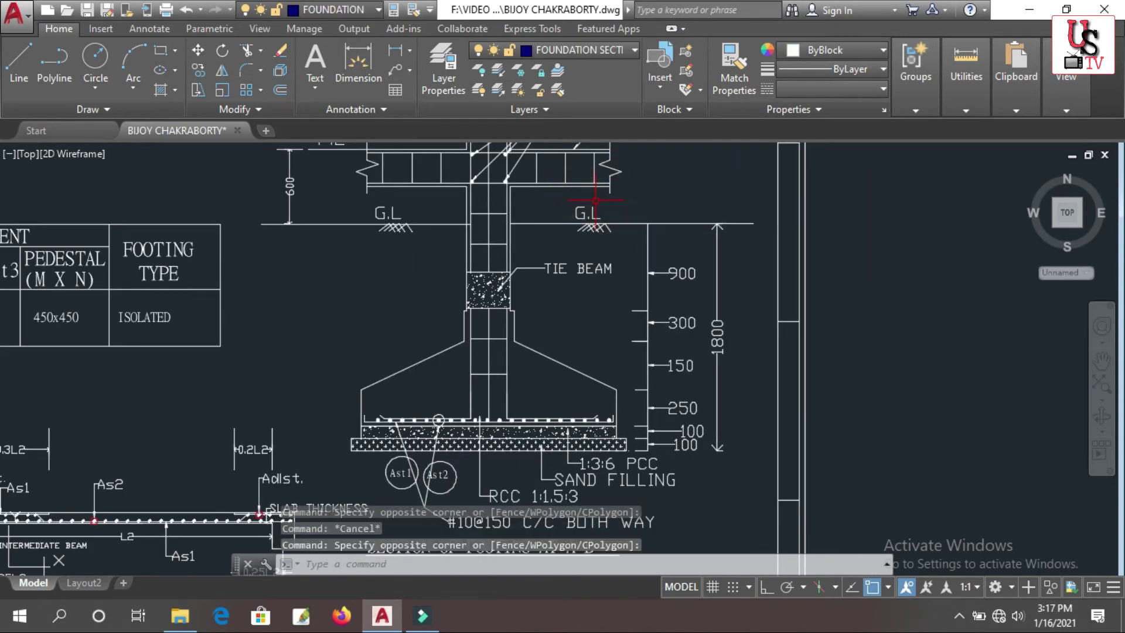
key("Escape")
left_click(595, 212)
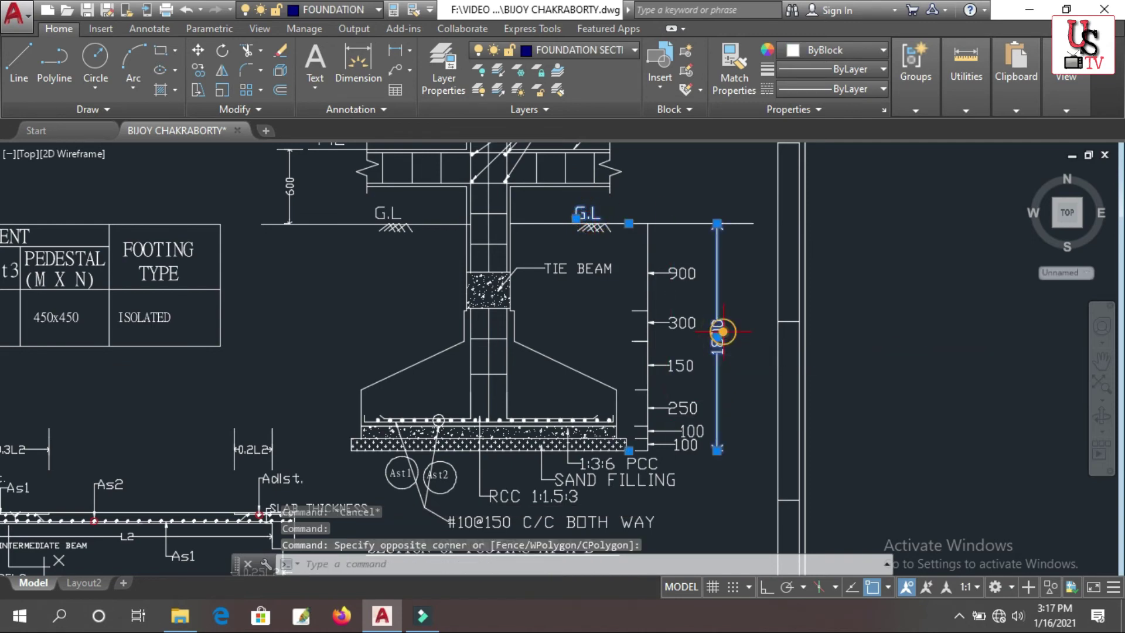
key("Escape")
- Examine the sand filling layer and its 100 dimension at the base of the footing section, temporarily selecting the layer
scroll(711, 327, "down", 2)
scroll(647, 434, "up", 6)
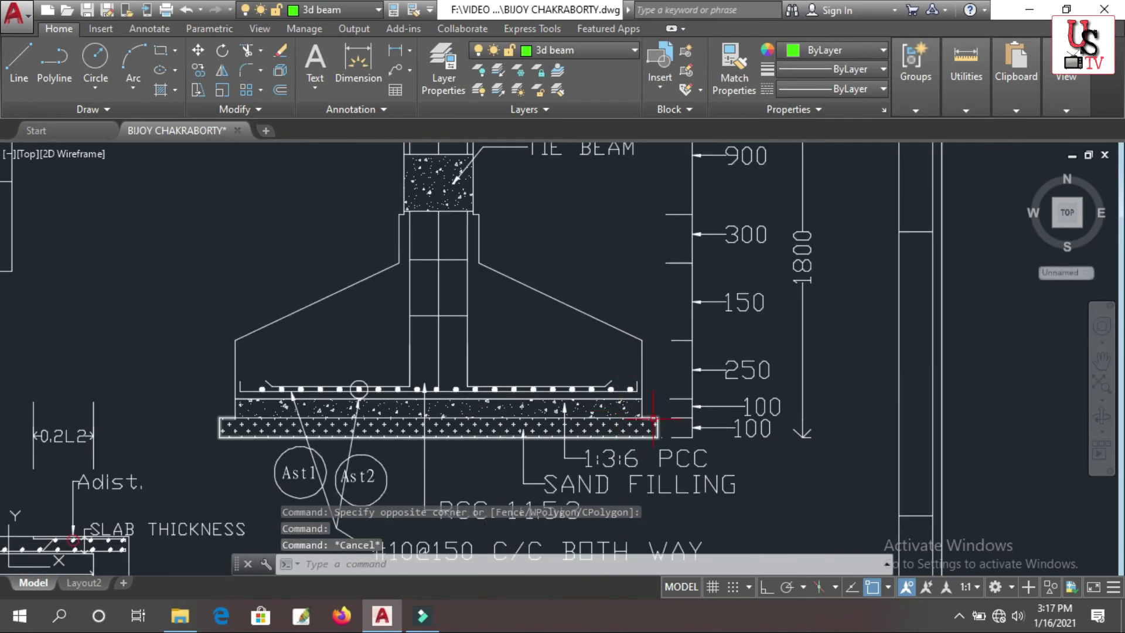
scroll(648, 434, "down", 3)
scroll(693, 410, "up", 3)
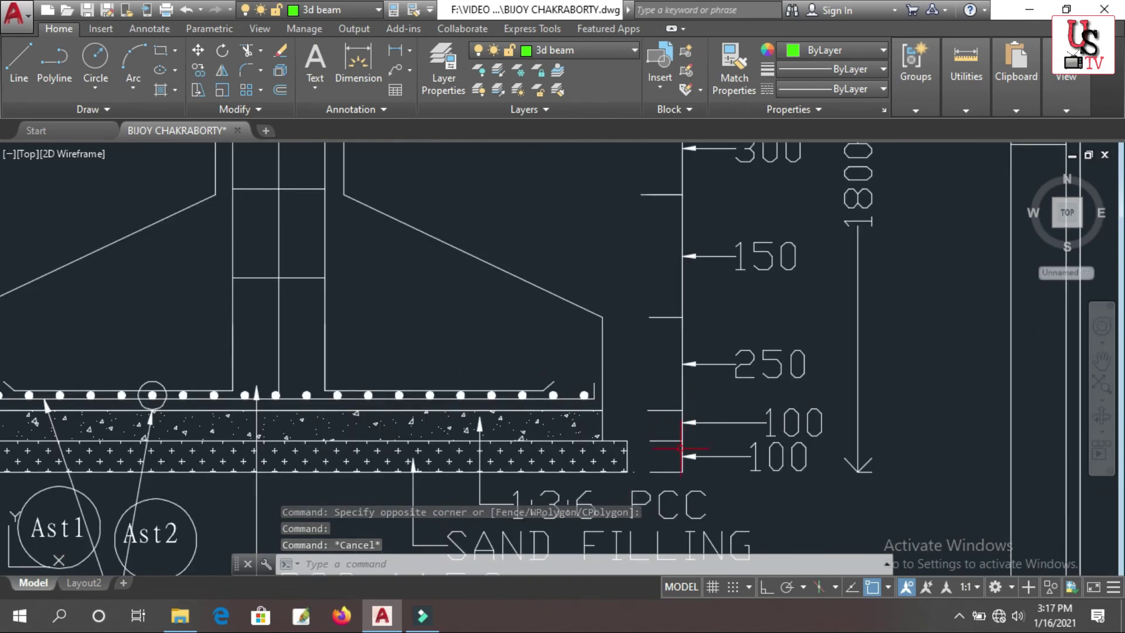
scroll(679, 449, "down", 3)
scroll(680, 449, "up", 3)
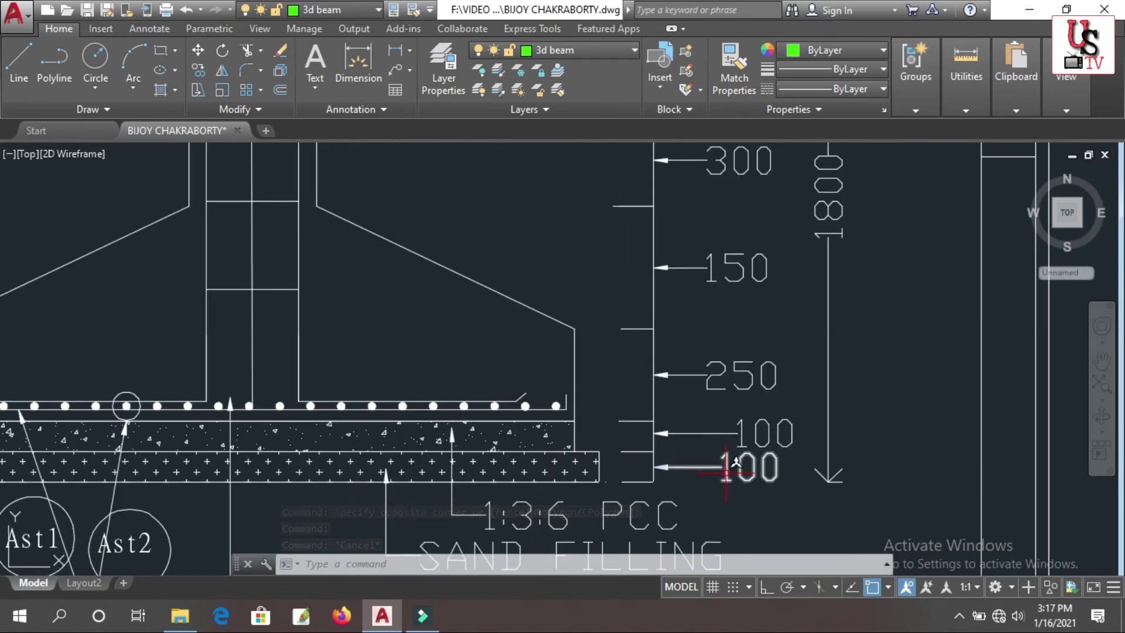
left_click(580, 477)
left_click(543, 455)
key("Escape")
key("Escape")
- Temporarily select the 1:3:6 PCC layer together with its 100 dimension in the footing section
left_click(791, 430)
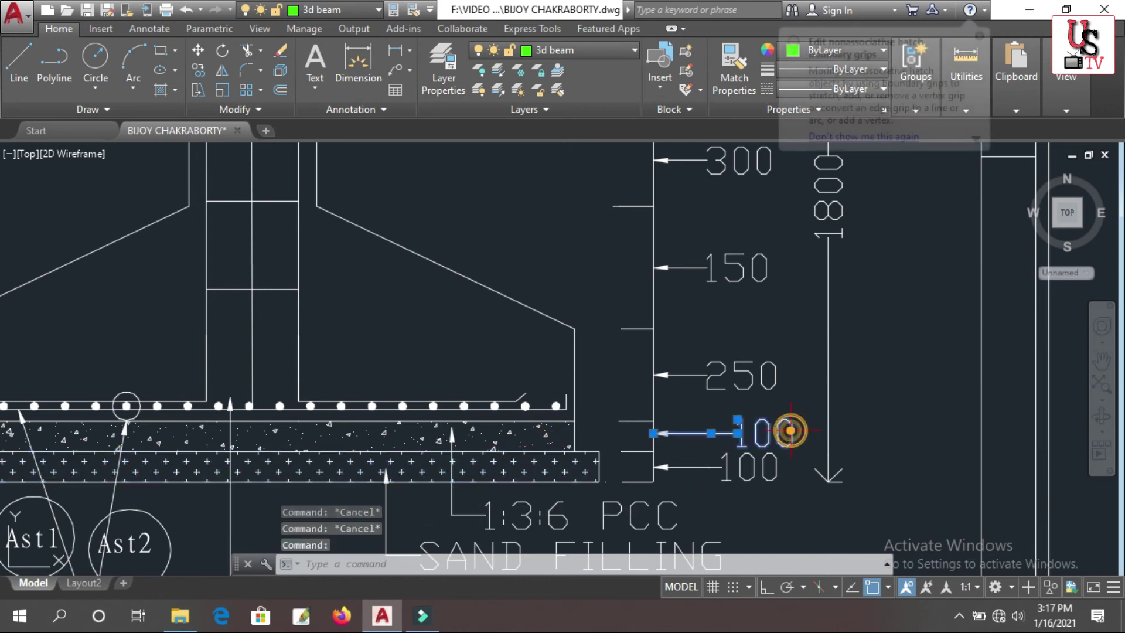
left_click(683, 463)
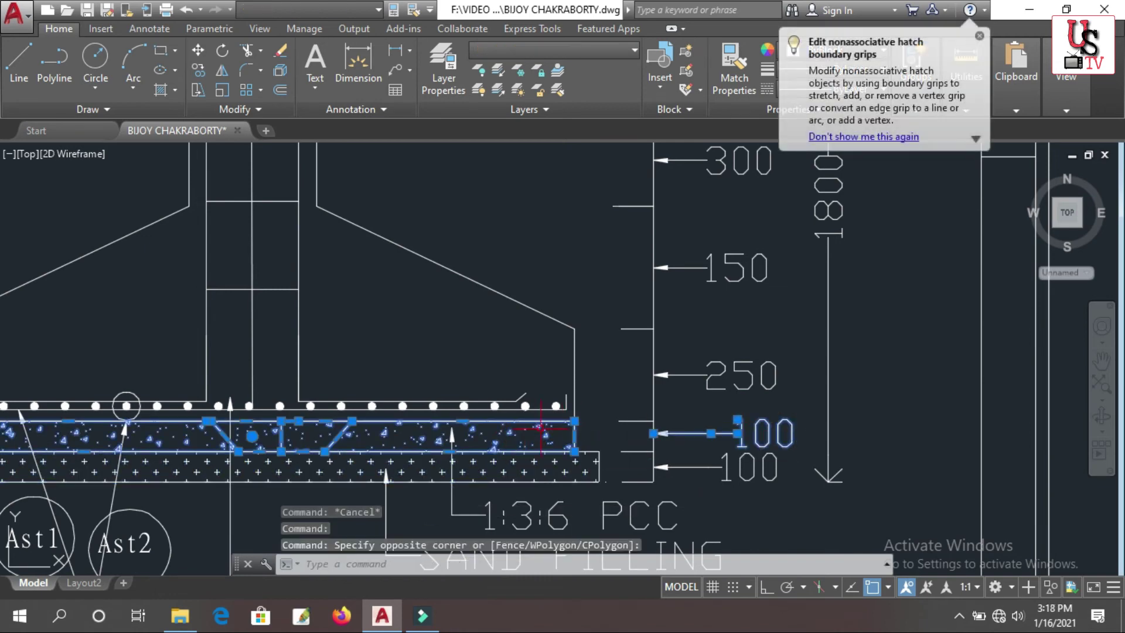
key("Escape")
- Temporarily select the 250 dimension and the footing's vertical edge beside it, and clear the selection
left_click(786, 391)
left_click(671, 331)
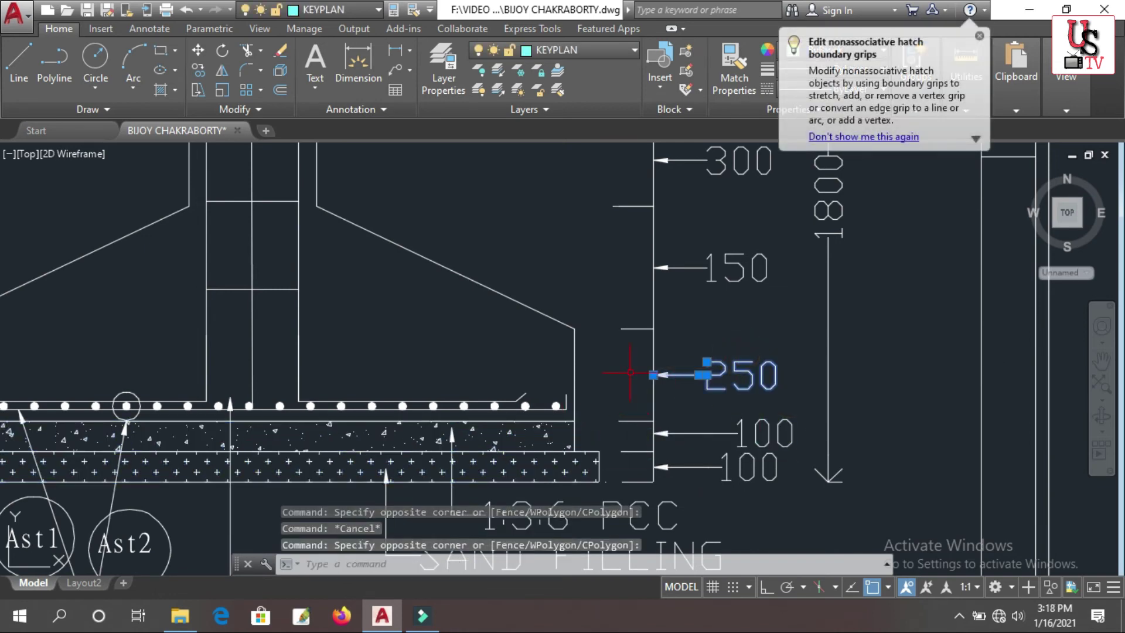
left_click(630, 373)
left_click(553, 352)
key("Escape")
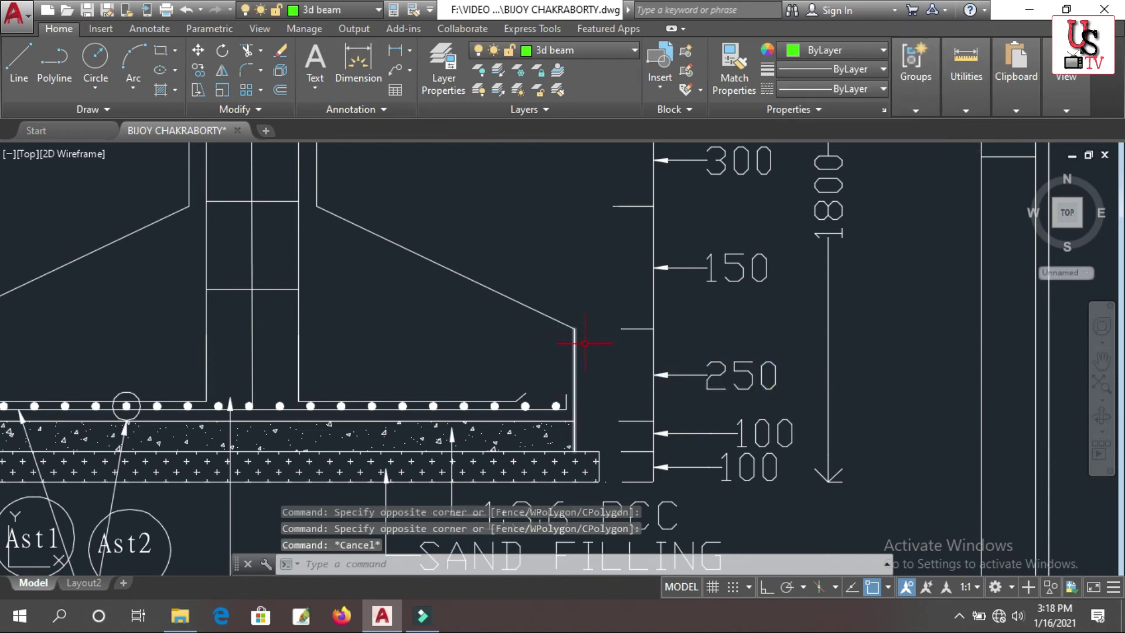
- Select the 150 dimension beside the footing's sloped portion to check its height
scroll(538, 372, "down", 3)
scroll(639, 321, "up", 3)
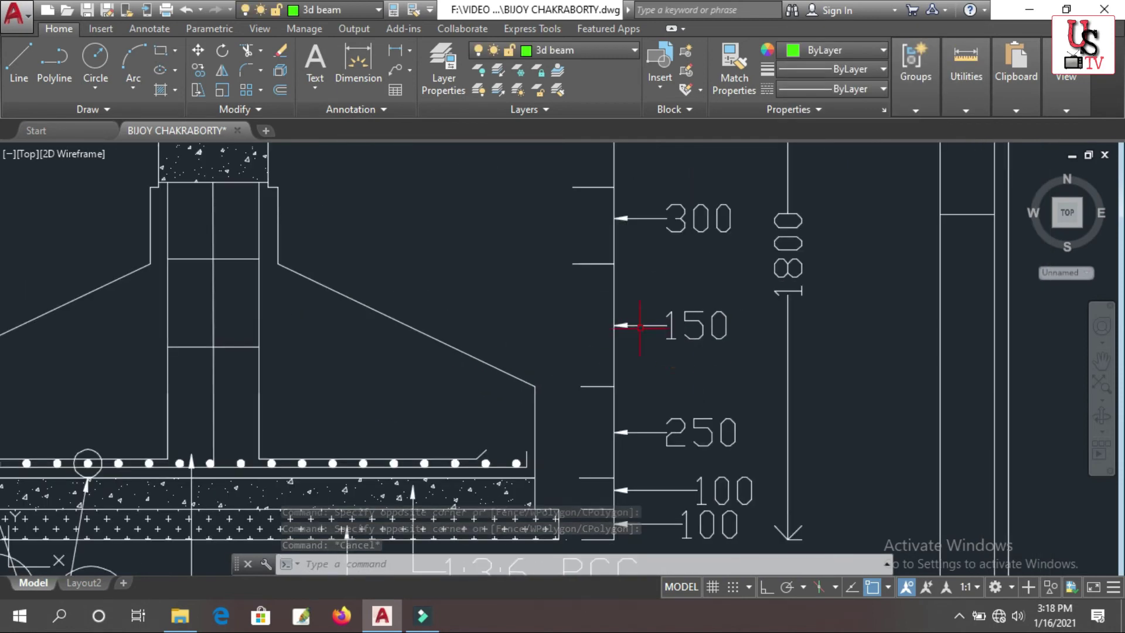
left_click(699, 360)
left_click(638, 311)
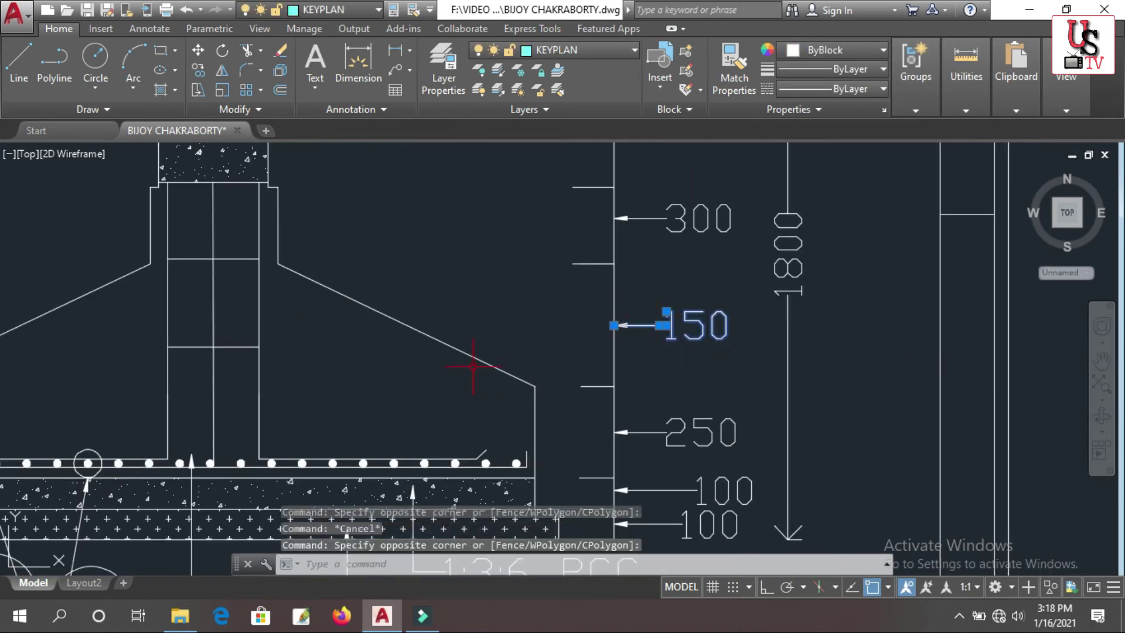
- Temporarily select the 300 dimension and the vertical pedestal edge below the tie beam, and clear the selection
scroll(507, 367, "down", 3)
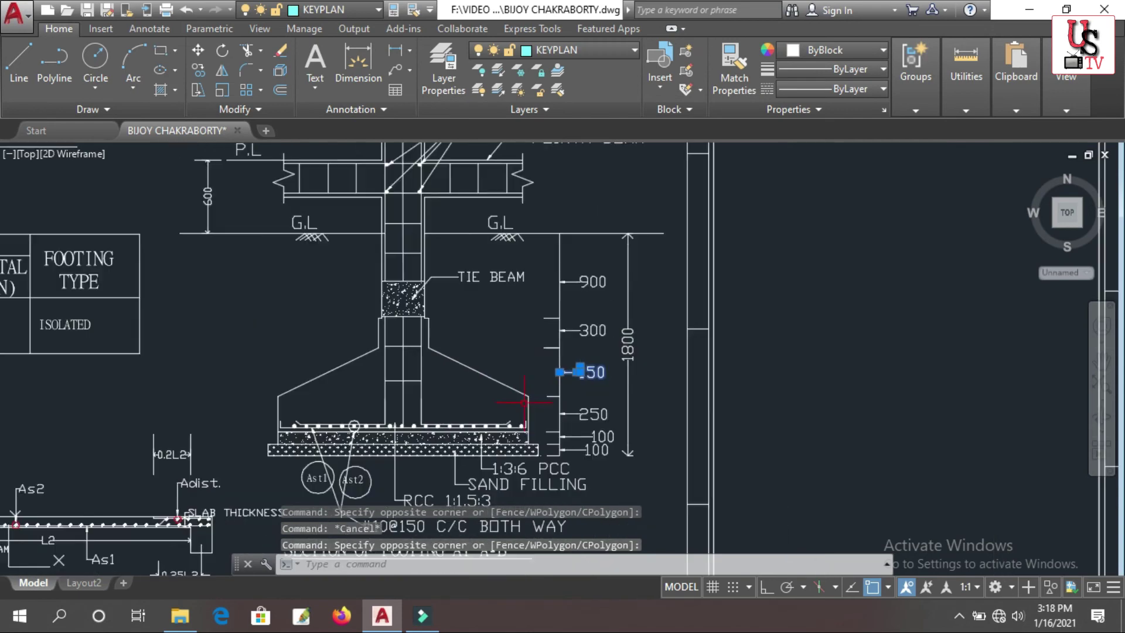
left_click(555, 328)
scroll(258, 367, "up", 3)
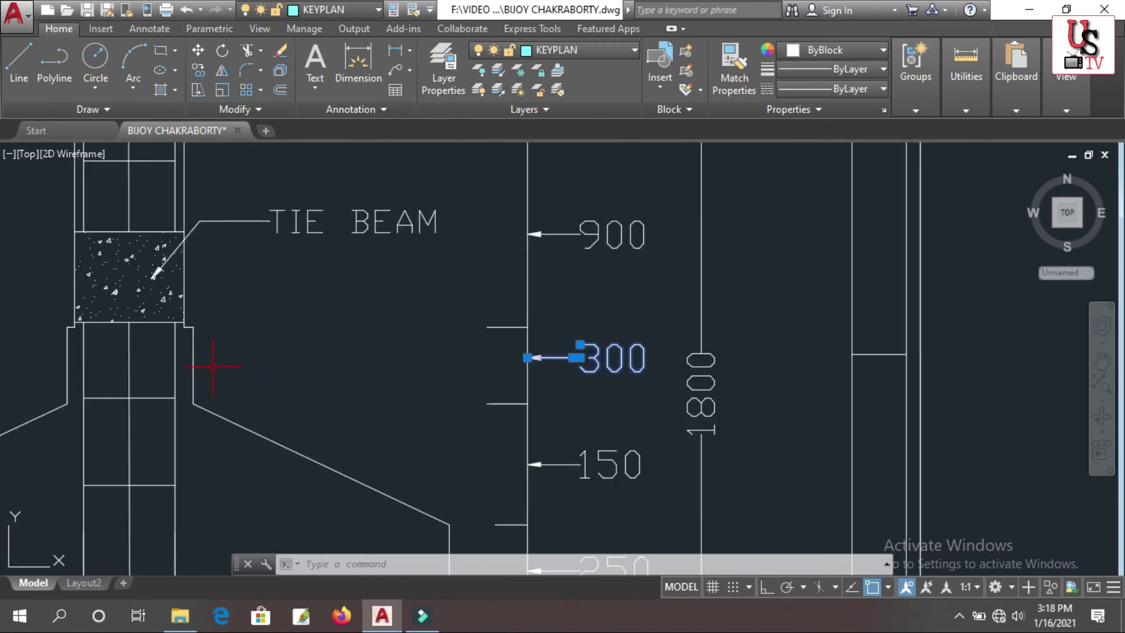
left_click(195, 356)
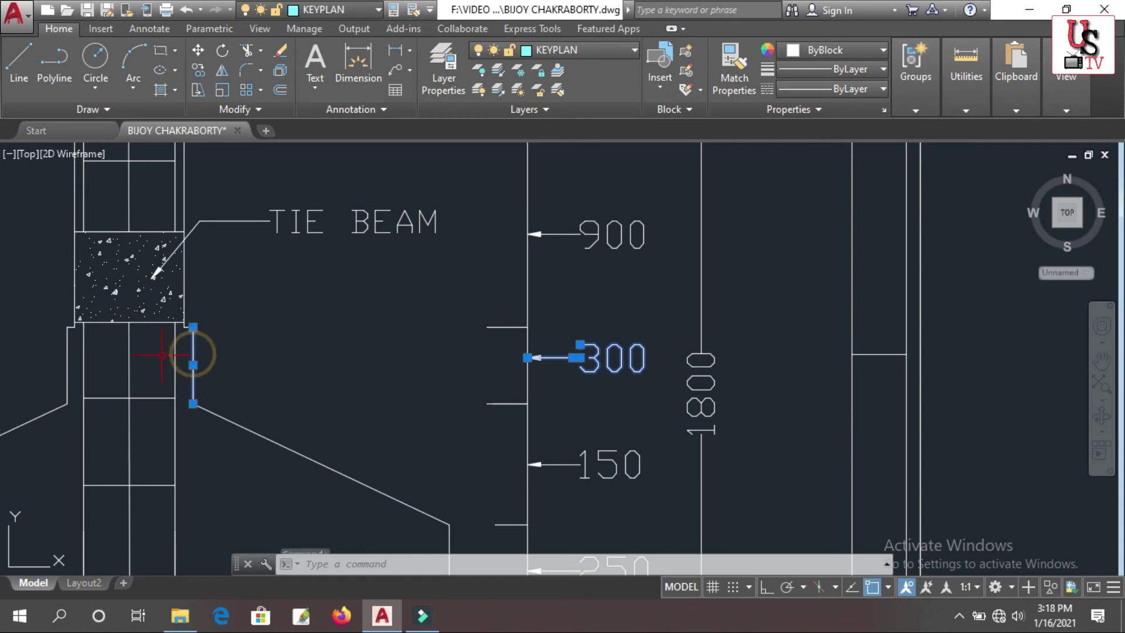
key("Escape")
- Examine the tie beam and the 900 dimension in the footing section
scroll(221, 351, "down", 3)
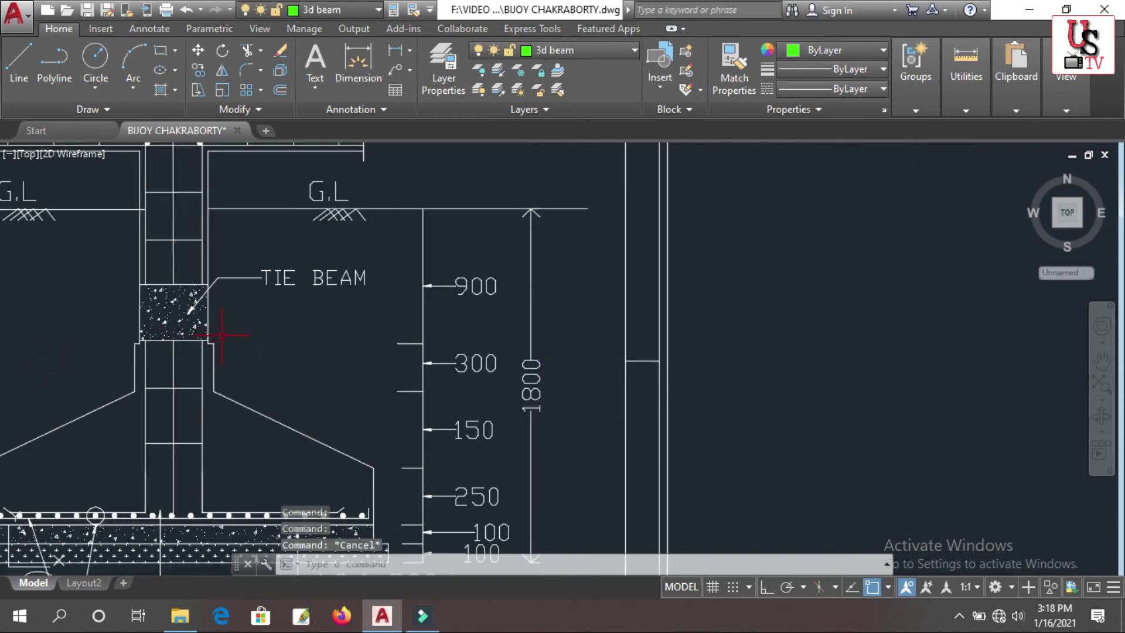
scroll(188, 322, "up", 4)
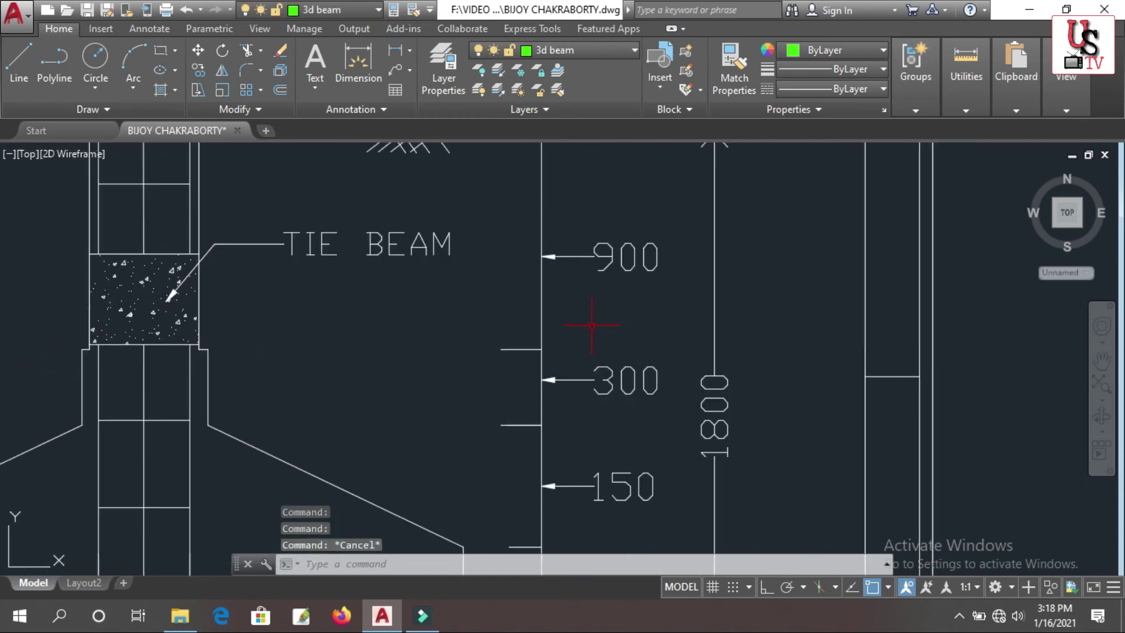
scroll(463, 304, "down", 3)
scroll(322, 291, "up", 5)
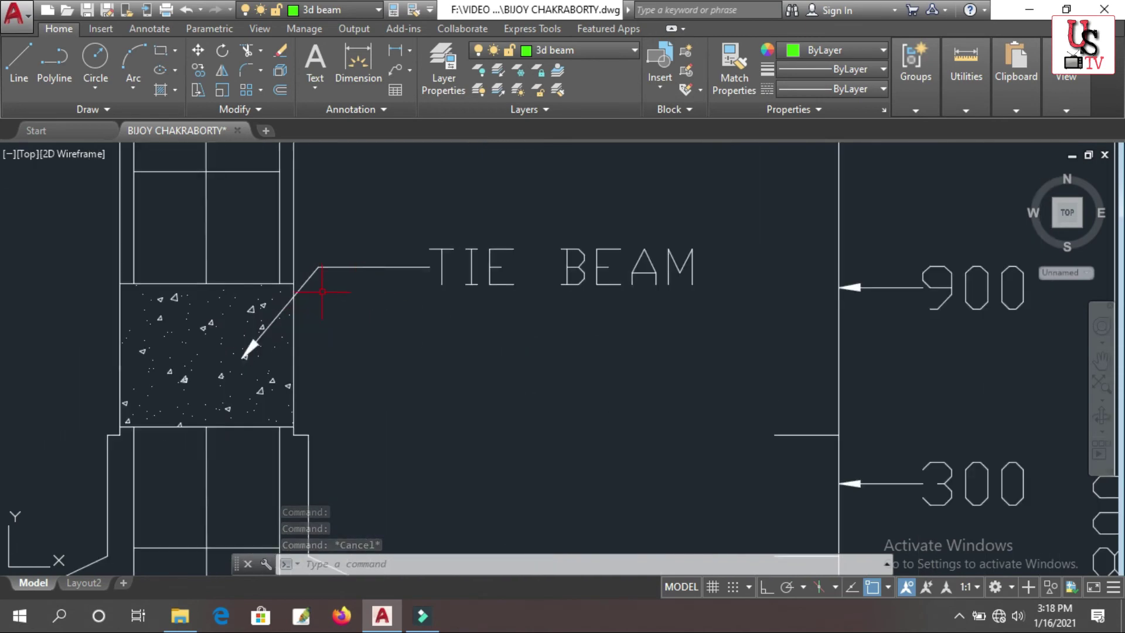
- Temporarily select the ground level line above the 900 dimension in the footing section, and clear the selection
scroll(298, 340, "down", 6)
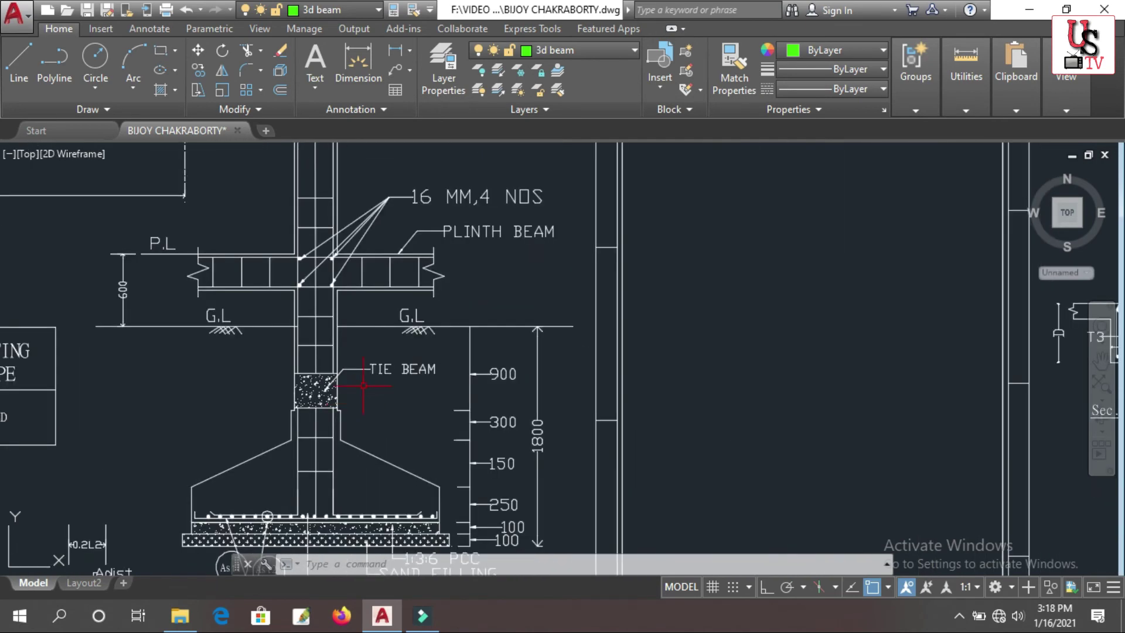
scroll(444, 348, "up", 2)
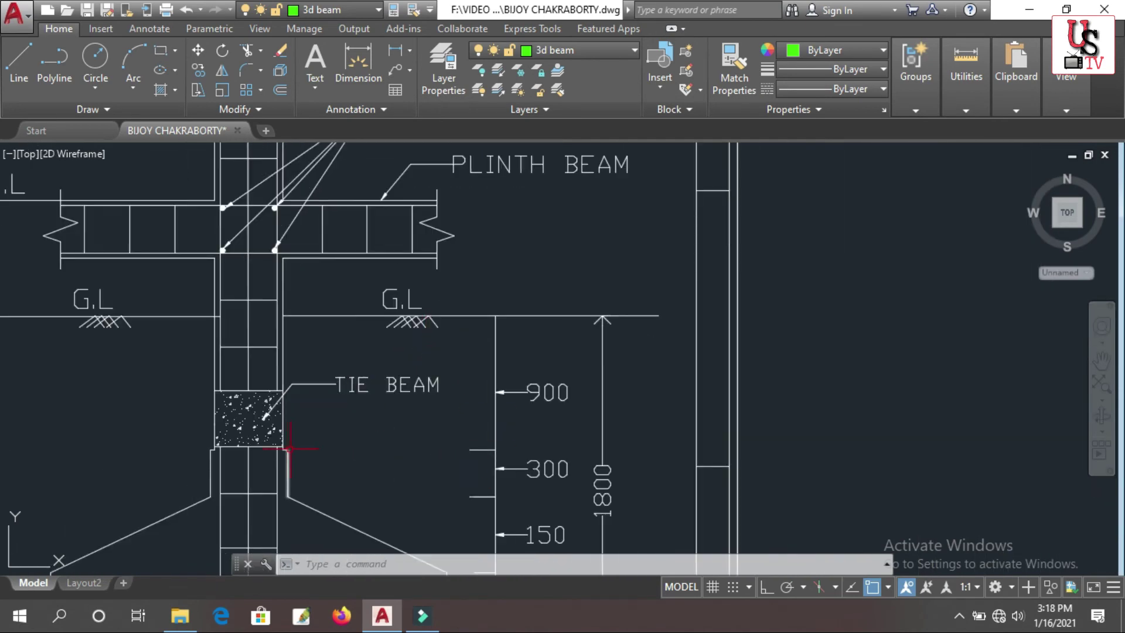
left_click(502, 315)
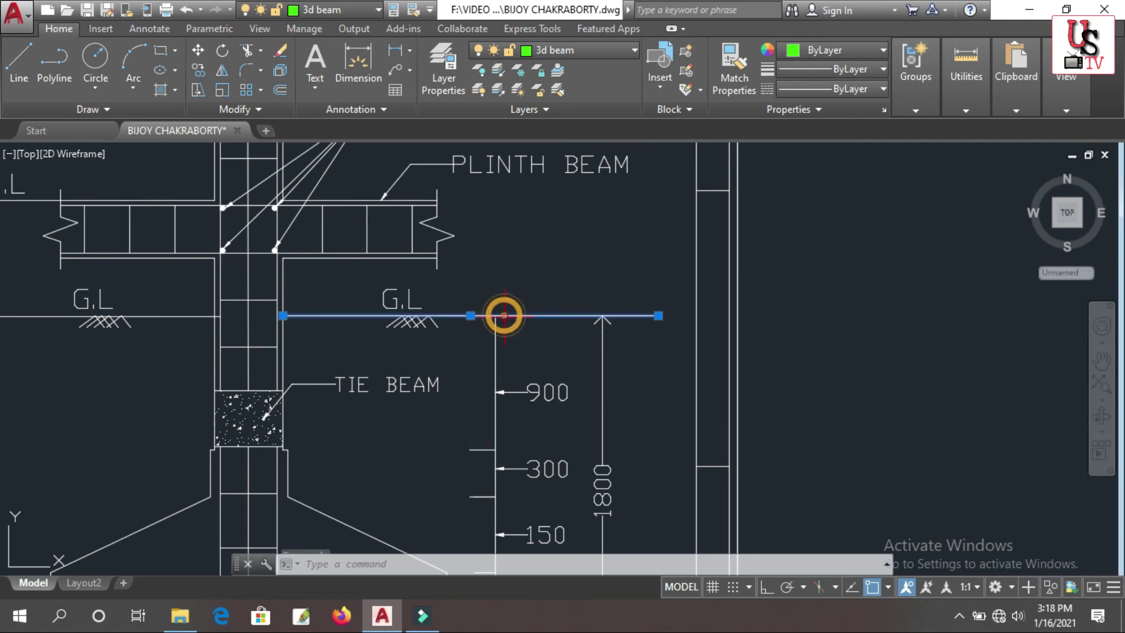
key("Escape")
left_click(546, 411)
key("Escape")
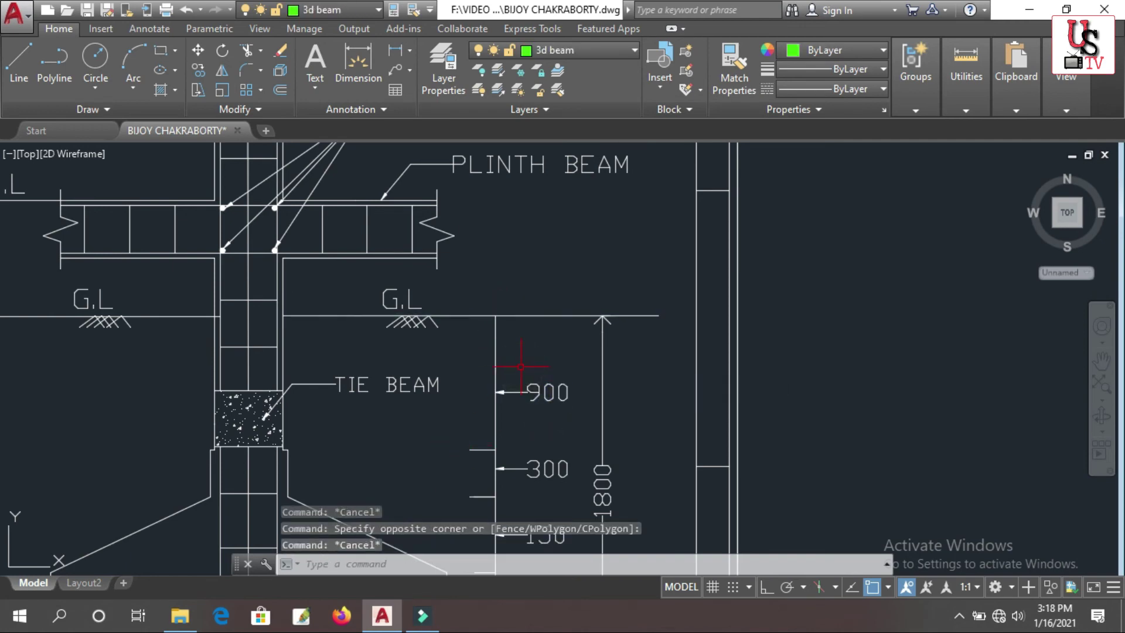
- Add a vertical linear dimension beside the column from the ground level line down to the top of the tie beam
type("dli")
key("Return")
scroll(382, 246, "up", 3)
scroll(375, 309, "up", 1)
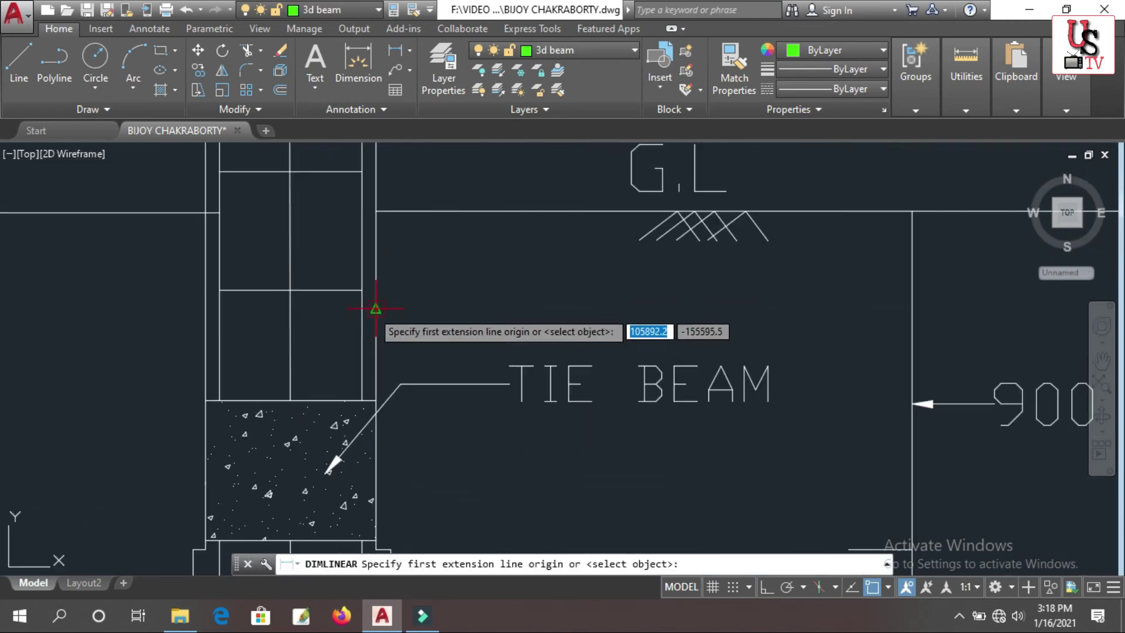
left_click(376, 211)
left_click(375, 401)
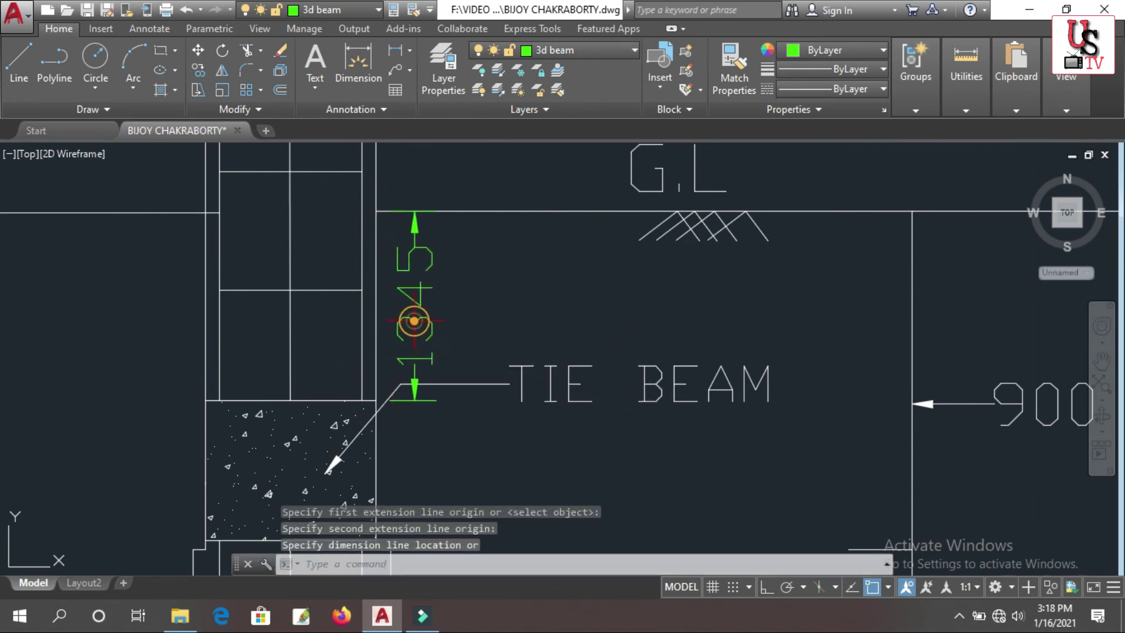
- Override the text of the vertical dimension between the ground line and the tie beam with 2
left_click(415, 352)
double_click(415, 306)
type("2")
key("Delete")
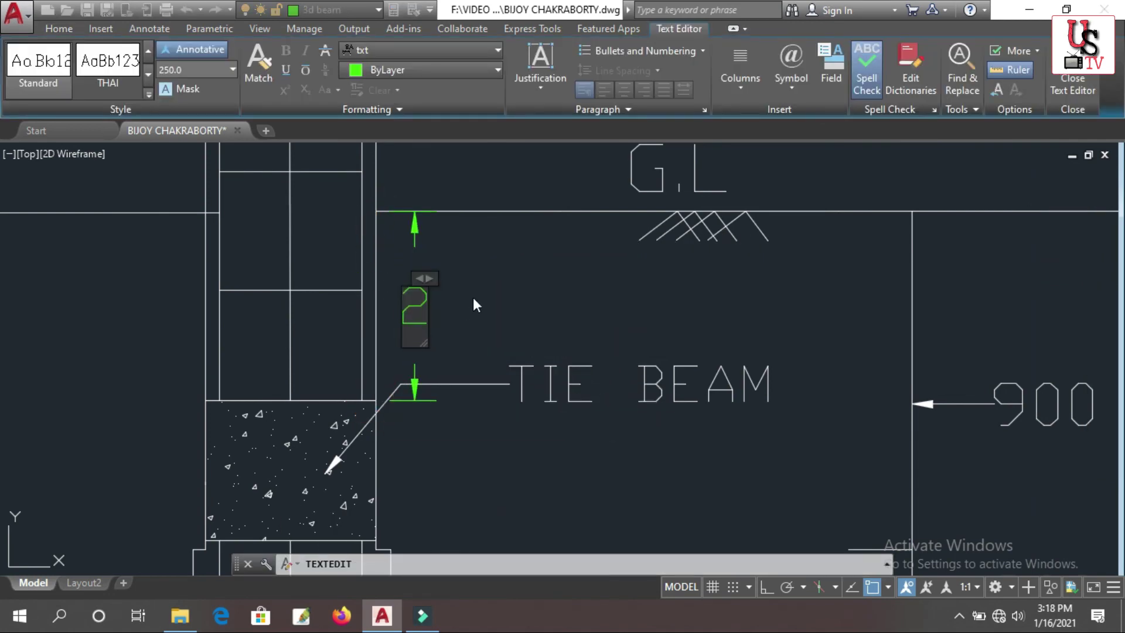
left_click(484, 317)
key("Escape")
- Temporarily select the 600 dimension between P.L and G.L and part of the plinth beam, and clear the selections
scroll(601, 351, "down", 4)
scroll(272, 353, "up", 3)
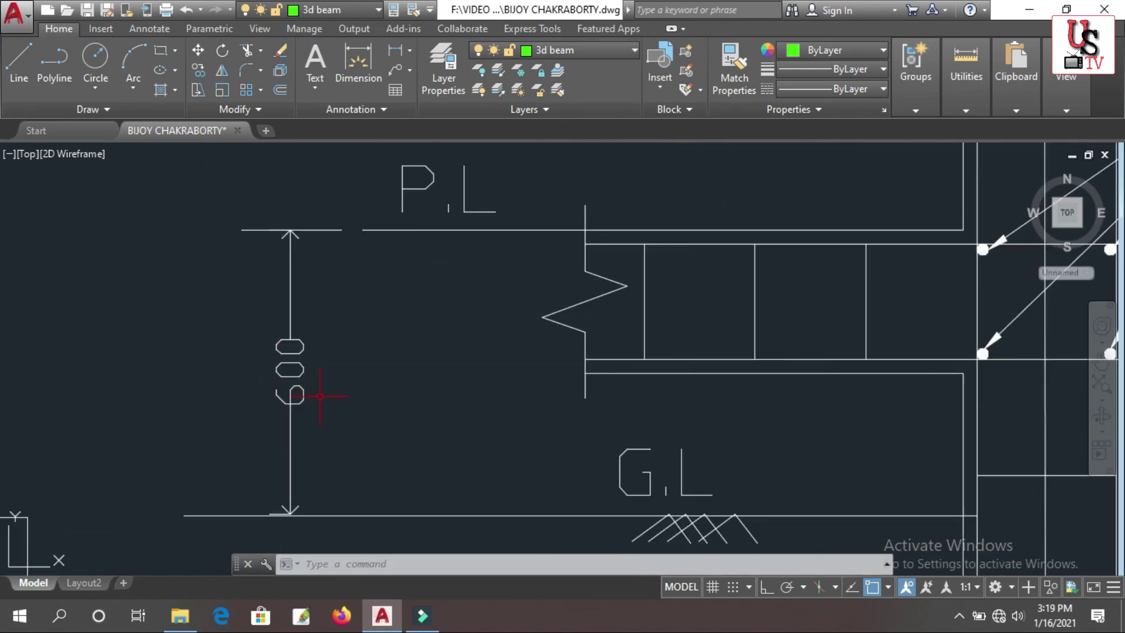
left_click(319, 394)
left_click(289, 339)
scroll(363, 375, "down", 3)
scroll(424, 319, "up", 2)
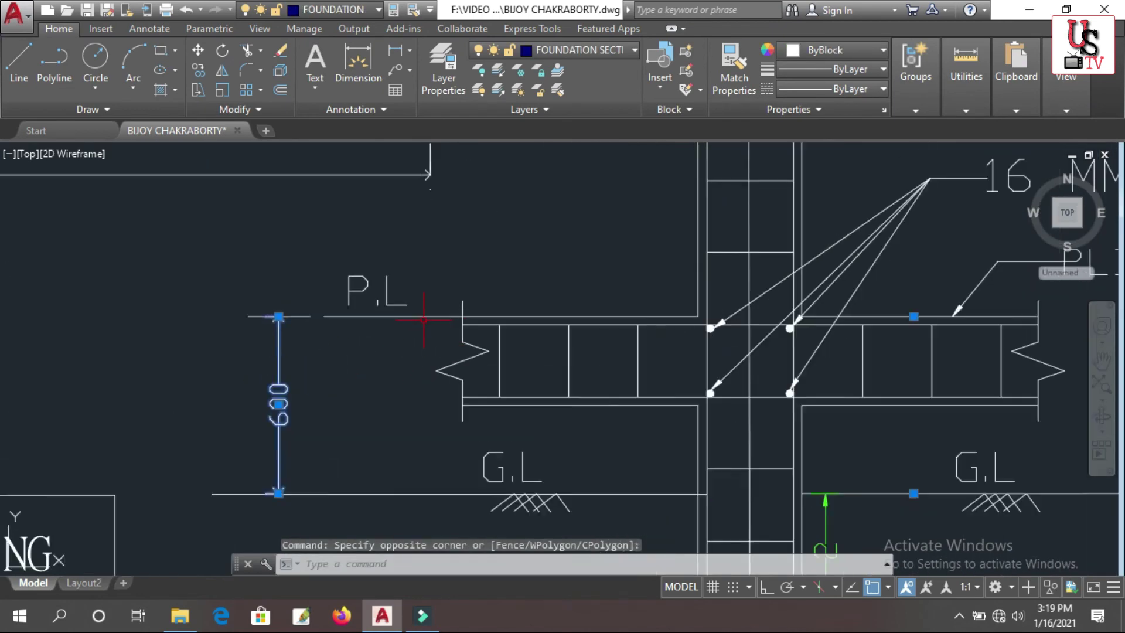
key("Escape")
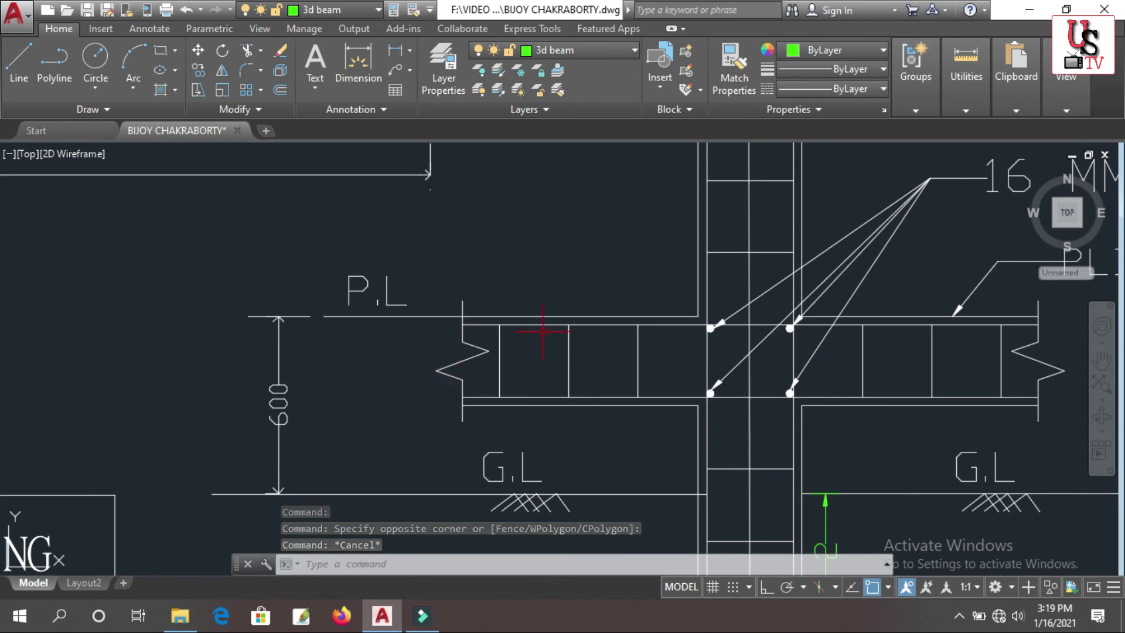
mouse_move(502, 286)
left_mouse_down()
mouse_move(439, 376)
mouse_move(547, 422)
left_mouse_up()
key("Escape")
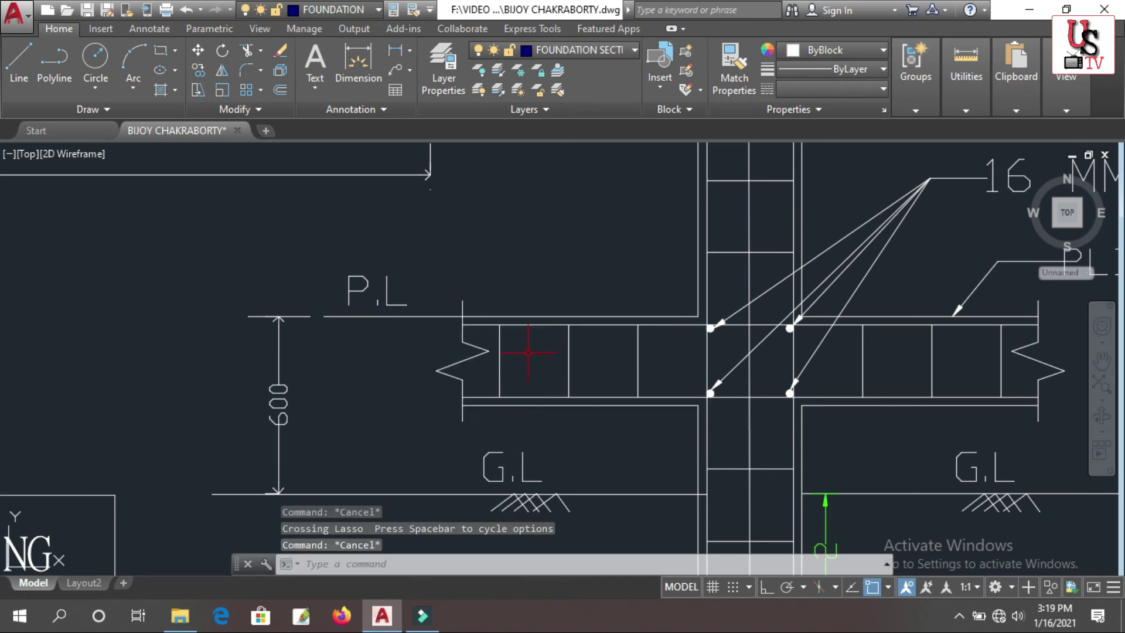
- Examine the typical L-section for different beams on page 5, briefly selecting part of it and clearing the selection
scroll(527, 351, "down", 5)
scroll(565, 275, "up", 2)
scroll(566, 275, "down", 6)
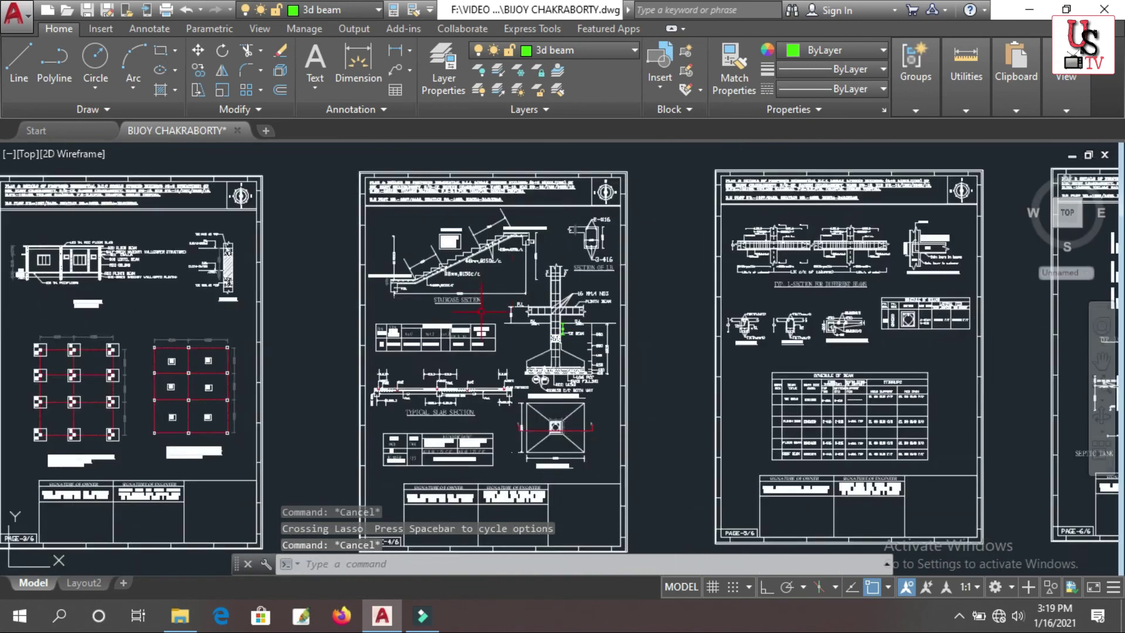
scroll(674, 290, "up", 2)
scroll(674, 290, "down", 2)
scroll(674, 290, "up", 12)
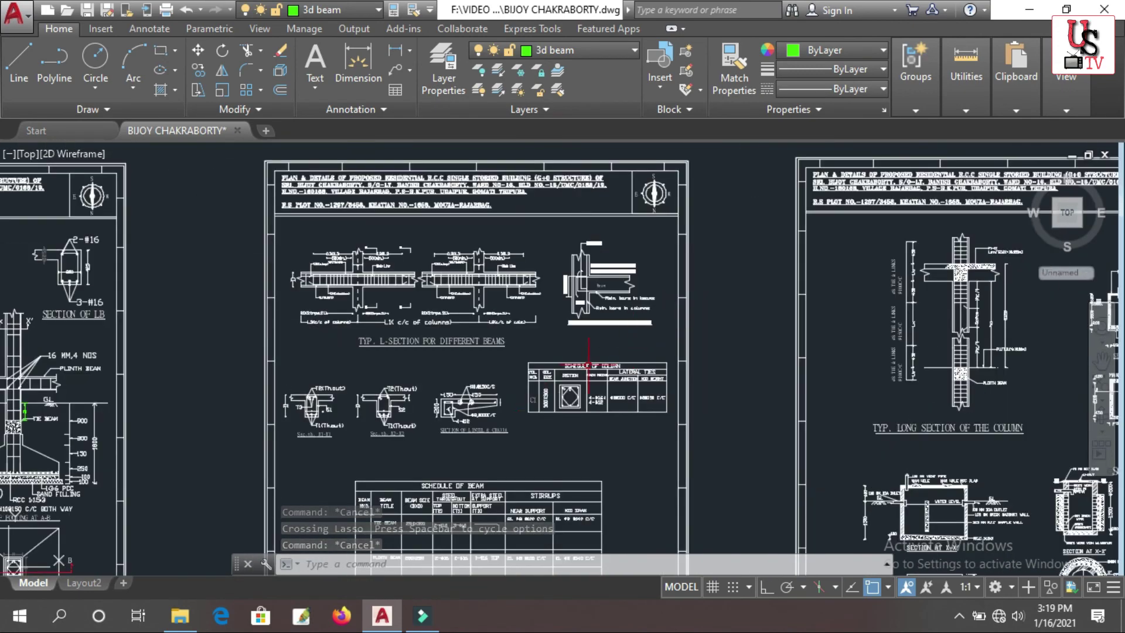
mouse_move(480, 206)
left_mouse_down()
mouse_move(454, 258)
mouse_move(522, 414)
mouse_move(515, 346)
left_mouse_up()
key("Escape")
scroll(525, 338, "down", 3)
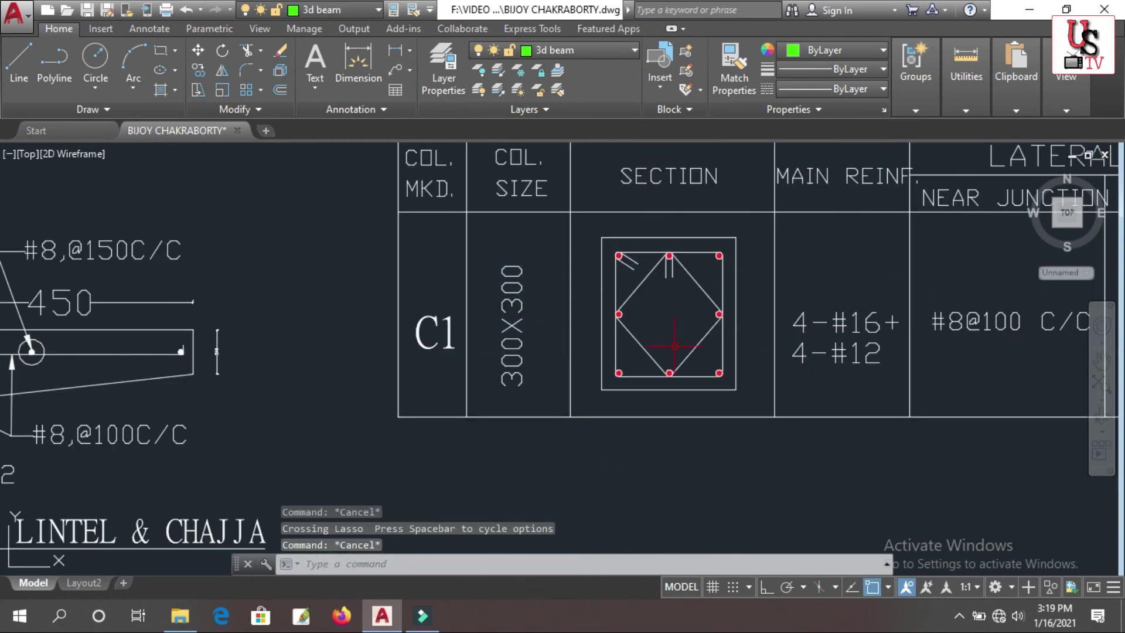
- Temporarily select the 4-#16+ and 4-#12 main reinforcement texts of column C1 in the column schedule, and clear the selection
scroll(657, 275, "up", 4)
left_click(900, 311)
left_click(653, 211)
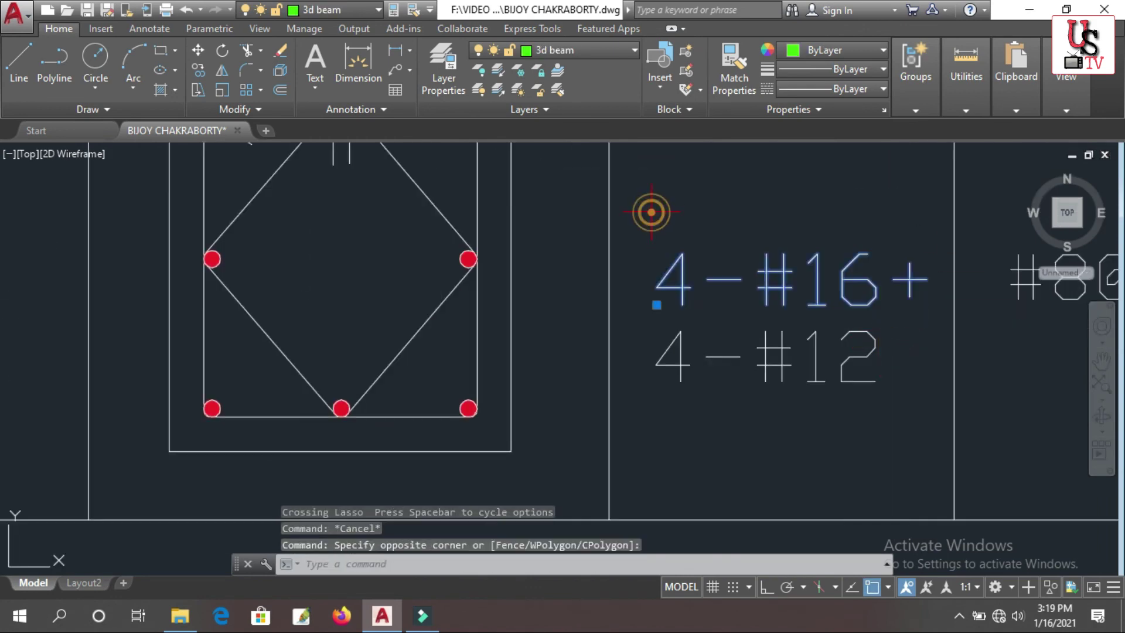
left_click(864, 402)
left_click(617, 291)
scroll(617, 291, "down", 4)
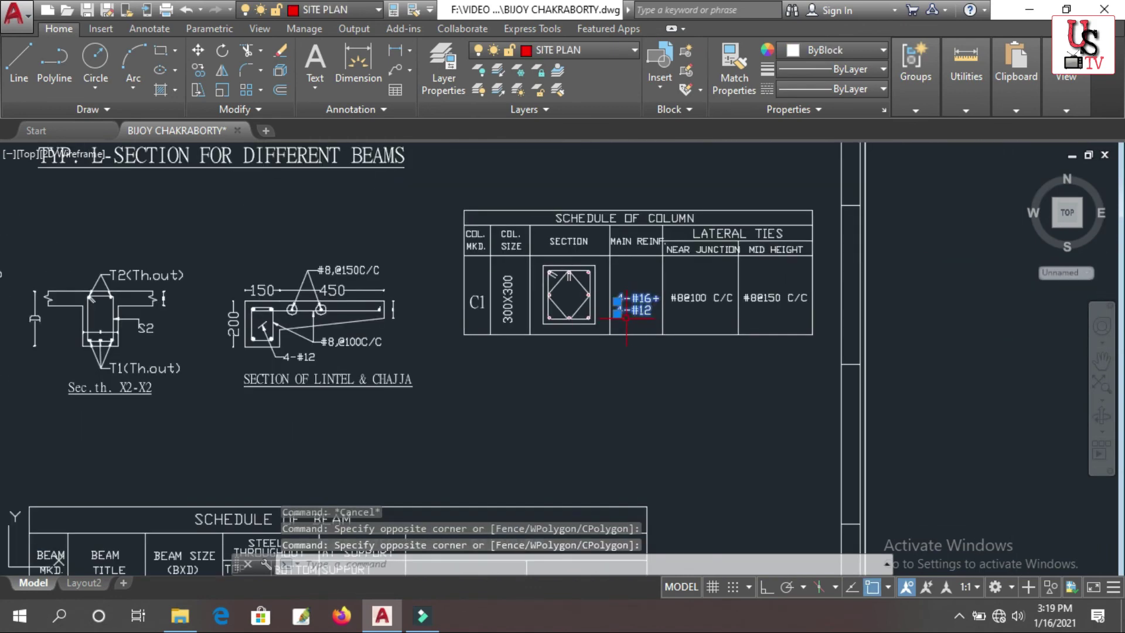
scroll(638, 305, "up", 3)
key("Escape")
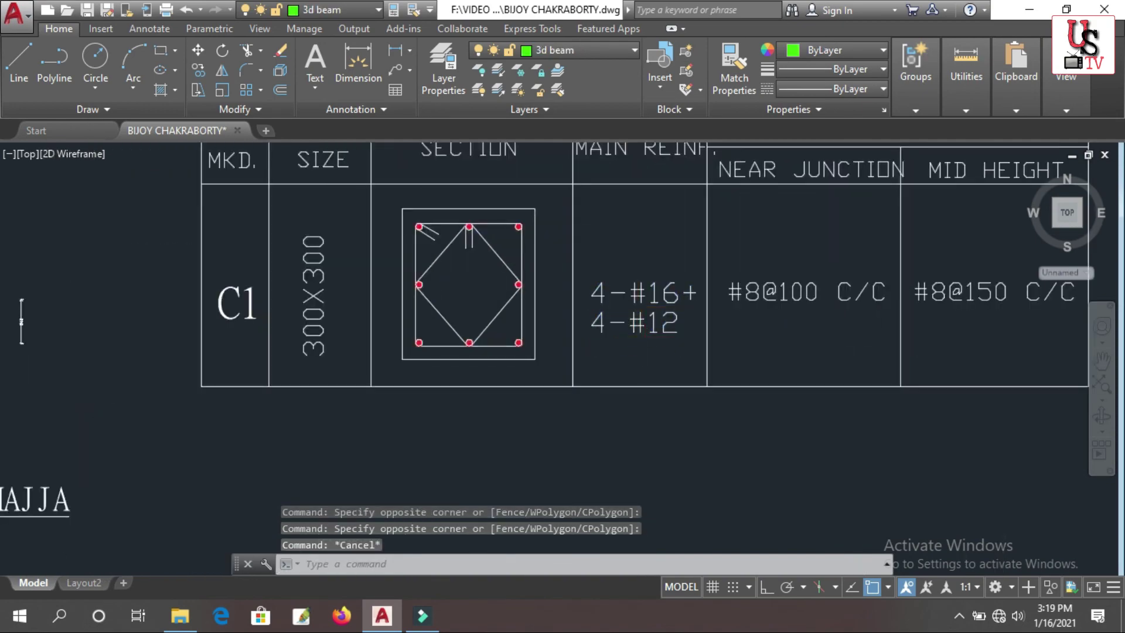
- Examine the septic tank's section at X-X' and its plan dimensions on page 6
scroll(670, 349, "down", 5)
scroll(709, 336, "up", 5)
scroll(696, 334, "down", 6)
scroll(688, 434, "up", 4)
scroll(688, 433, "down", 4)
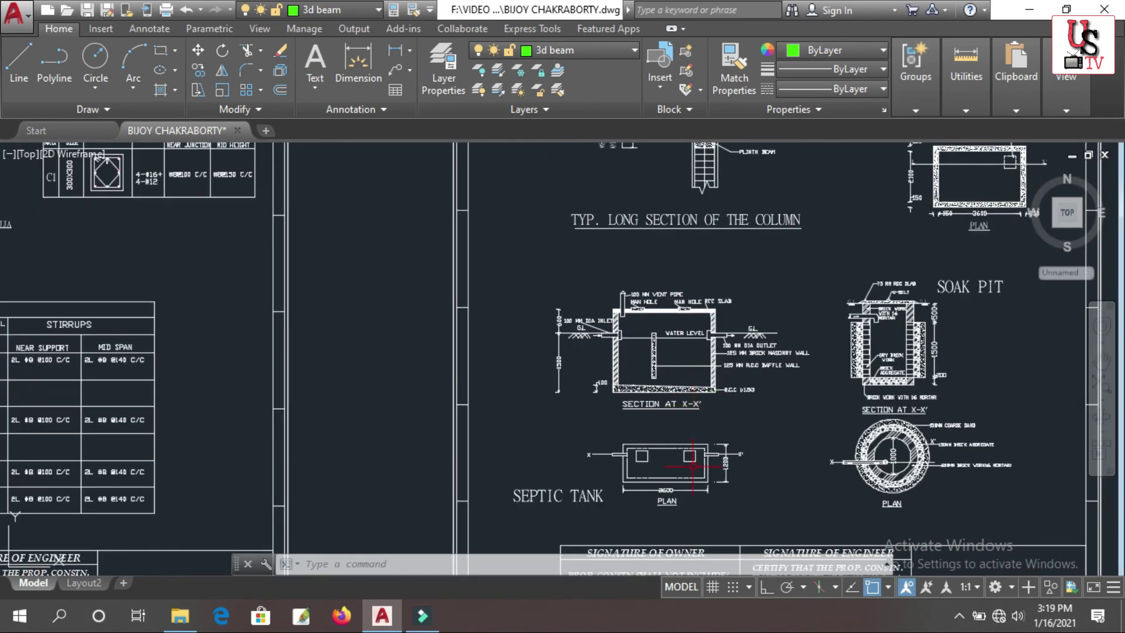
scroll(688, 434, "up", 4)
scroll(688, 434, "down", 4)
scroll(644, 441, "up", 5)
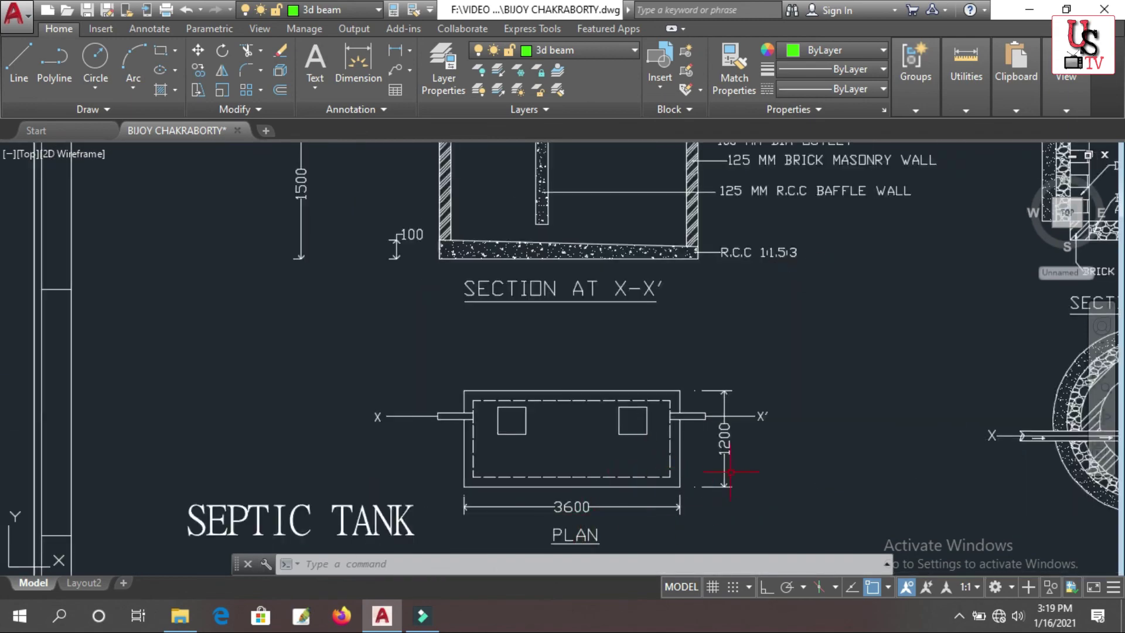
scroll(596, 493, "down", 5)
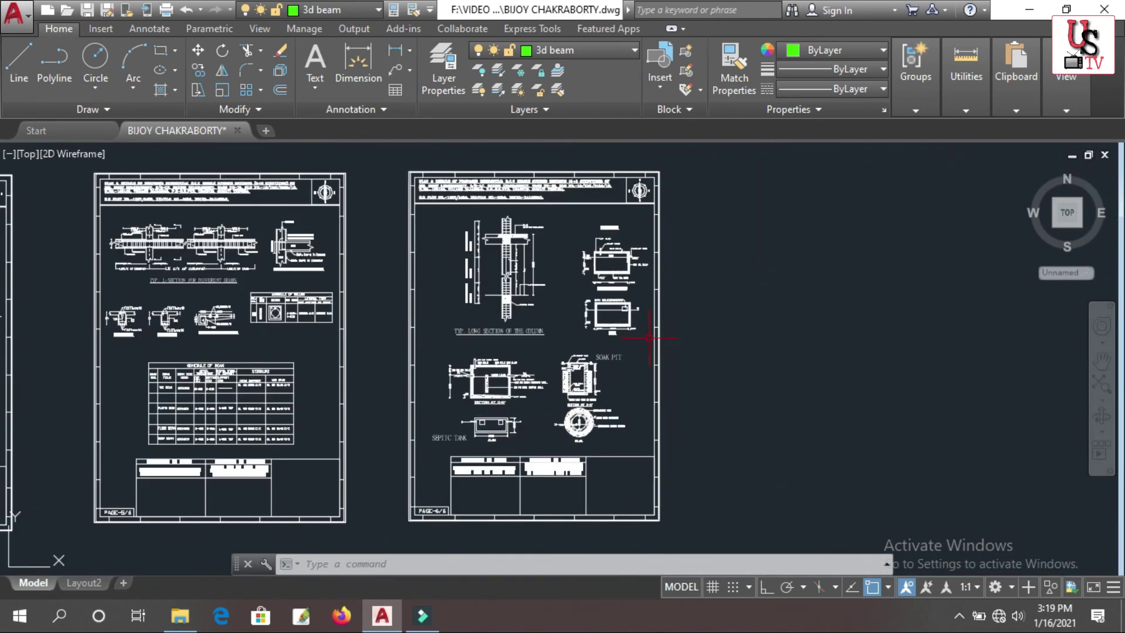
- Examine the water tank's section and plan beside the long section of the column on page 6
scroll(608, 336, "up", 3)
scroll(608, 335, "down", 4)
scroll(645, 340, "up", 4)
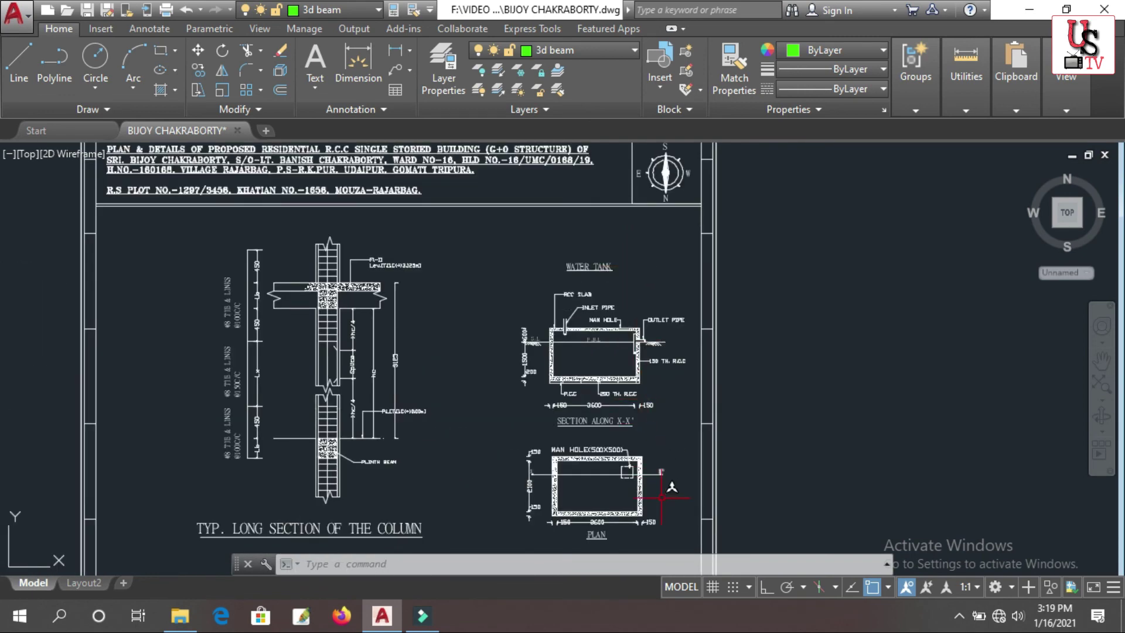
left_click(670, 528)
key("Escape")
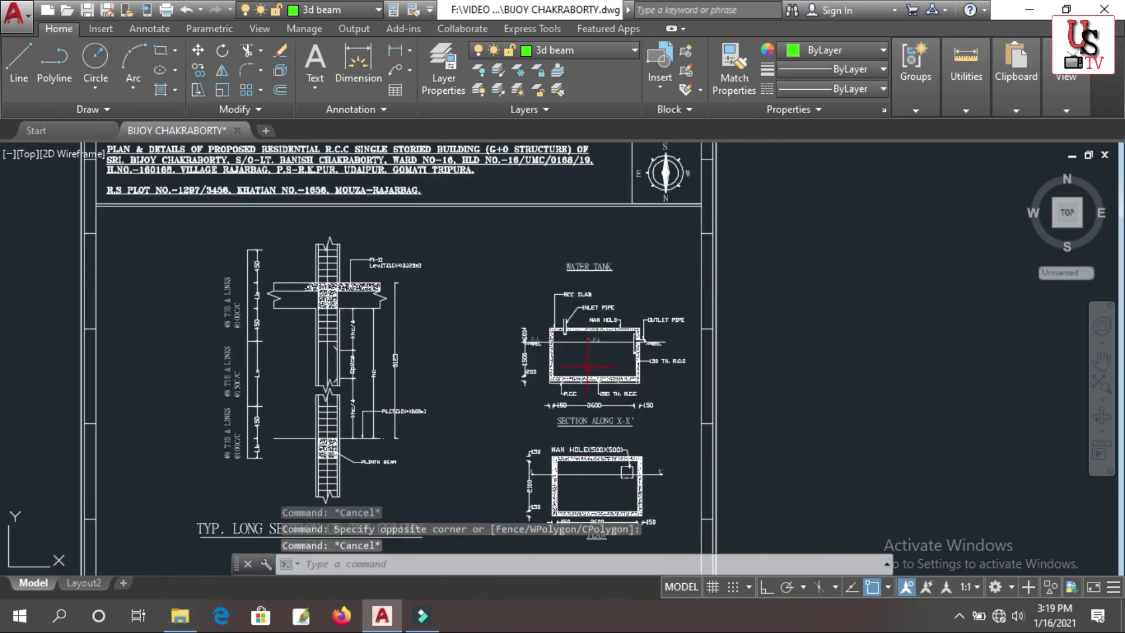
scroll(641, 405, "up", 2)
scroll(656, 375, "down", 4)
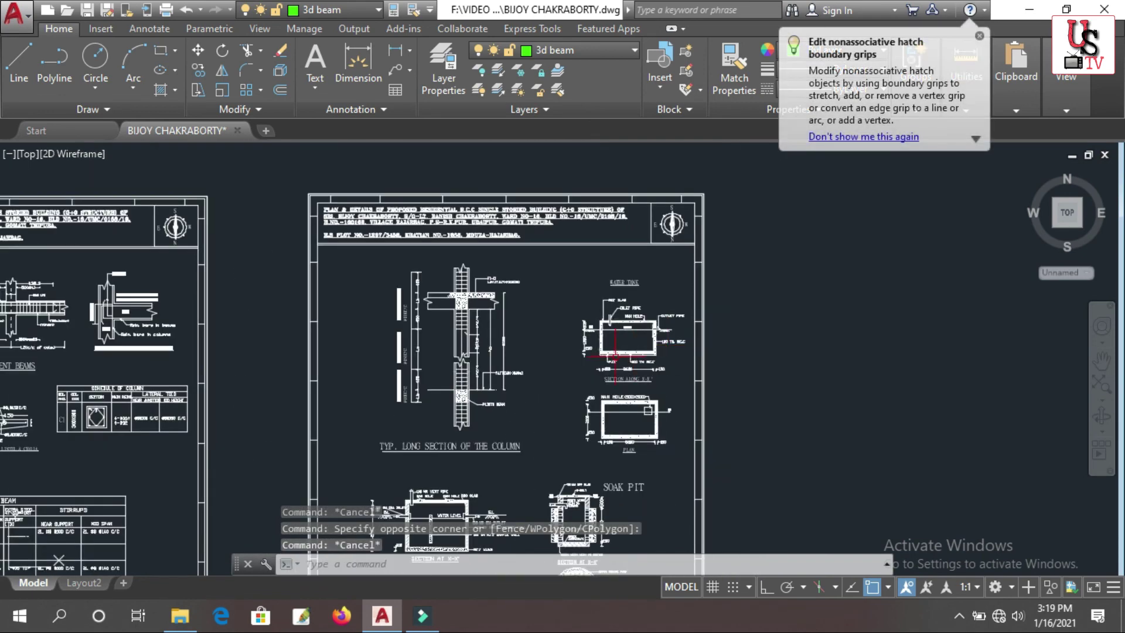
scroll(620, 356, "up", 6)
- Return to the floor plan on the page 2 sheet to examine its room layout
scroll(620, 356, "down", 6)
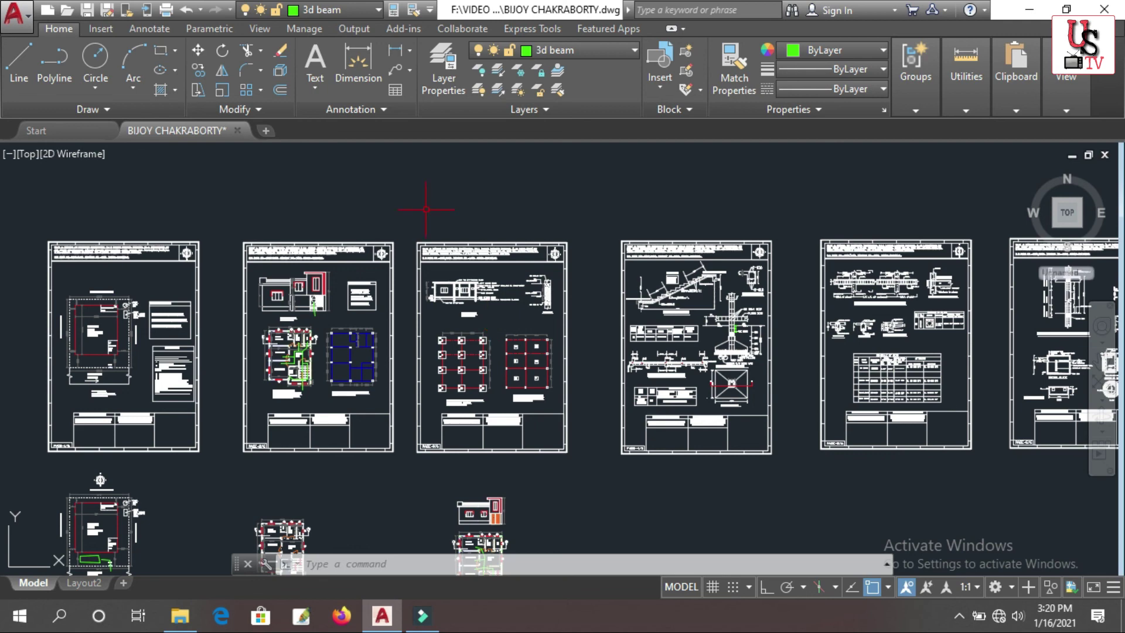
scroll(617, 417, "up", 10)
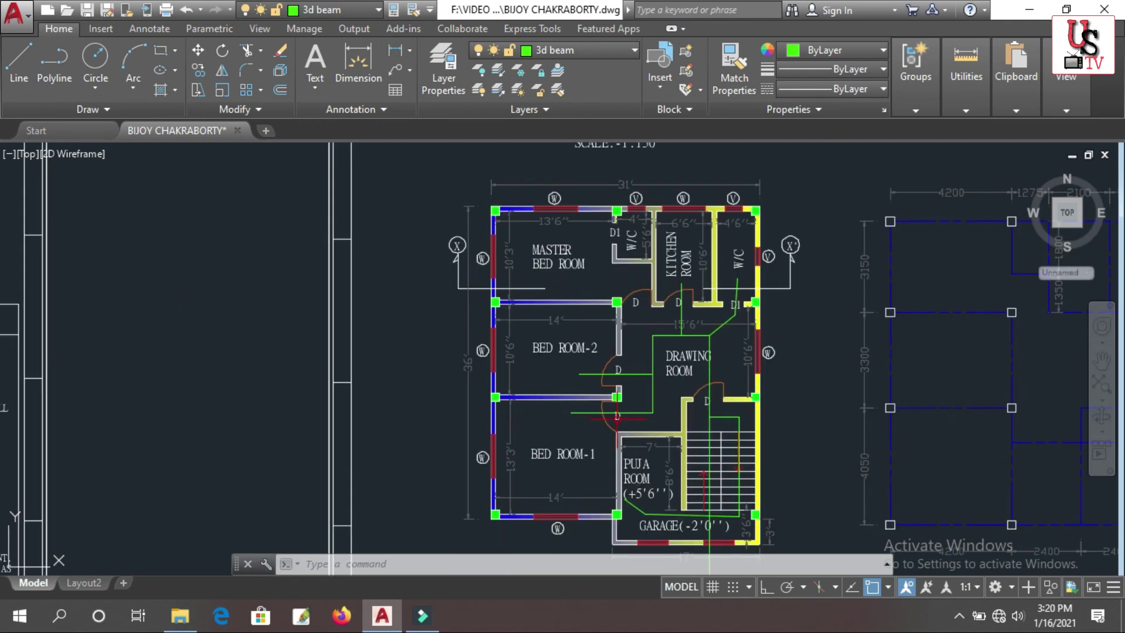